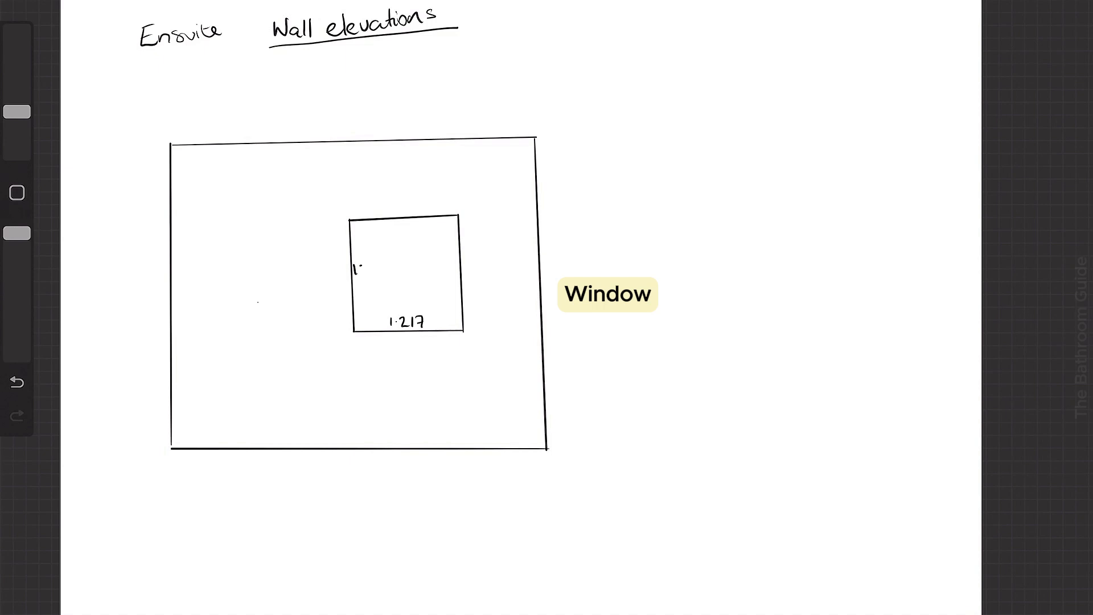
Step: Add the remaining handwritten measurements around the window and walls on the ensuite wall elevation sketch
drag(372, 195, 399, 196)
drag(399, 196, 421, 186)
scroll(359, 294, up, 1)
mouse_move(341, 383)
mouse_down()
mouse_move(507, 320)
mouse_move(620, 295)
mouse_up()
drag(470, 368, 485, 361)
drag(513, 319, 558, 251)
drag(268, 295, 535, 211)
drag(353, 253, 399, 233)
drag(513, 342, 558, 273)
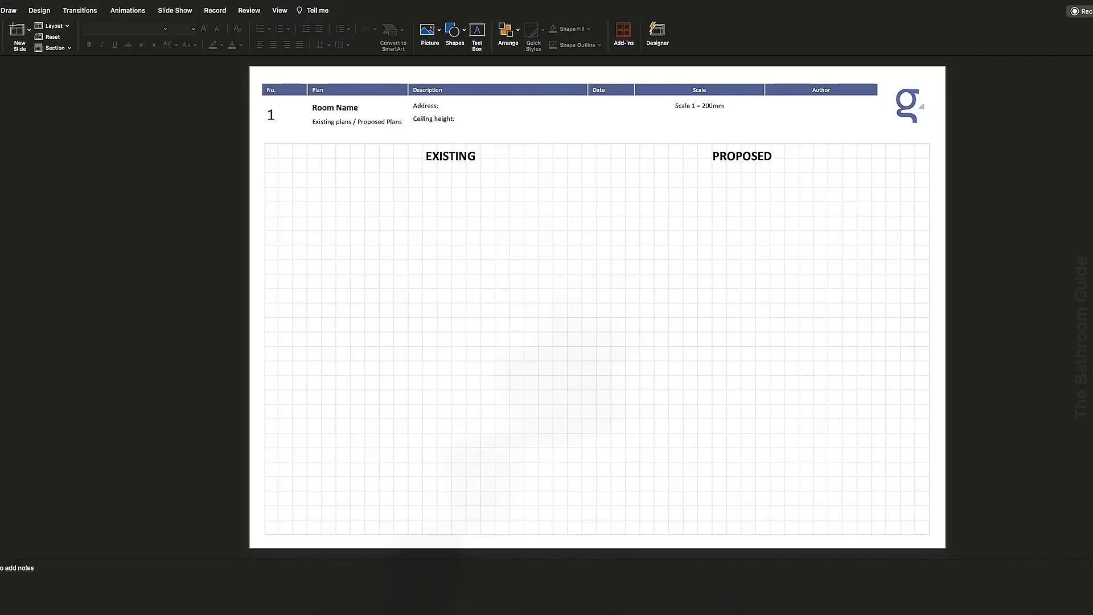
Step: In the PowerPoint floor plan template's header, set the room name to Ensuite and fill in the address and a ceiling height of 2.4m
scroll(716, 361, up, 3)
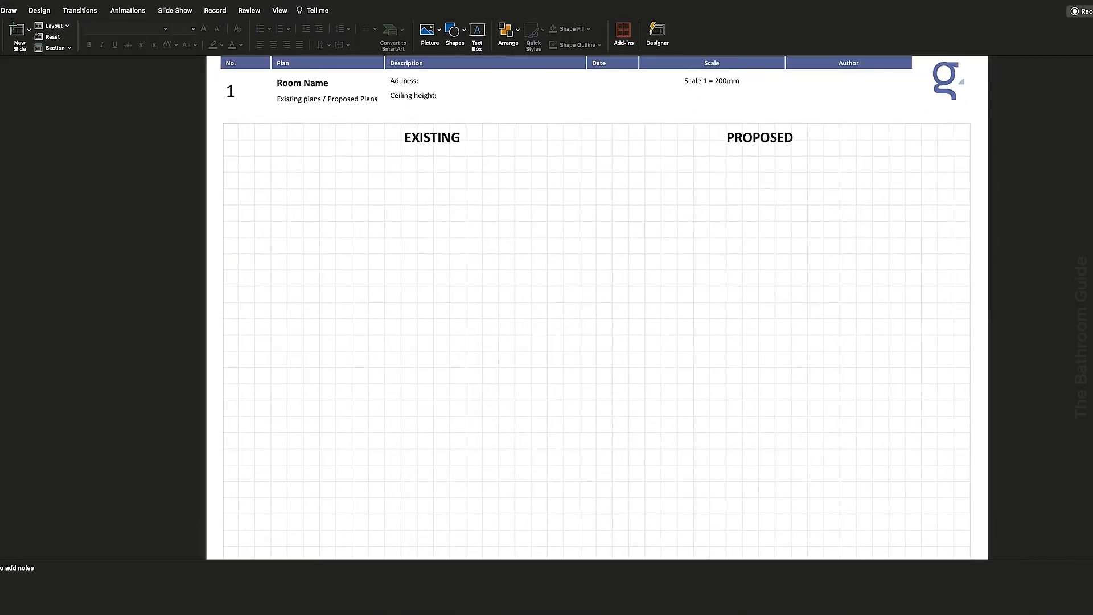
scroll(651, 168, up, 1)
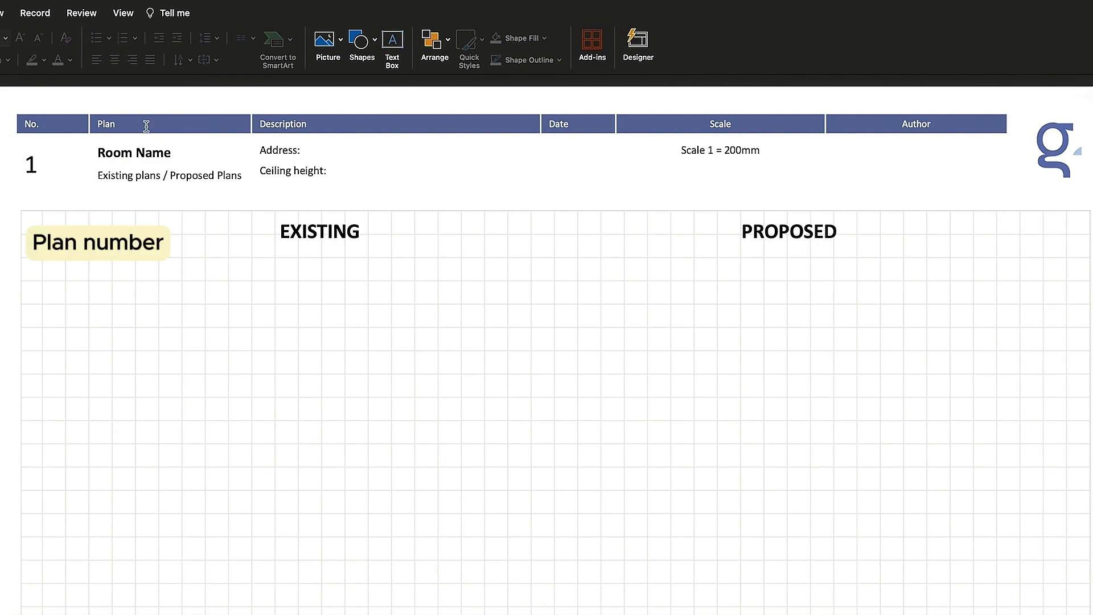
triple_click(175, 153)
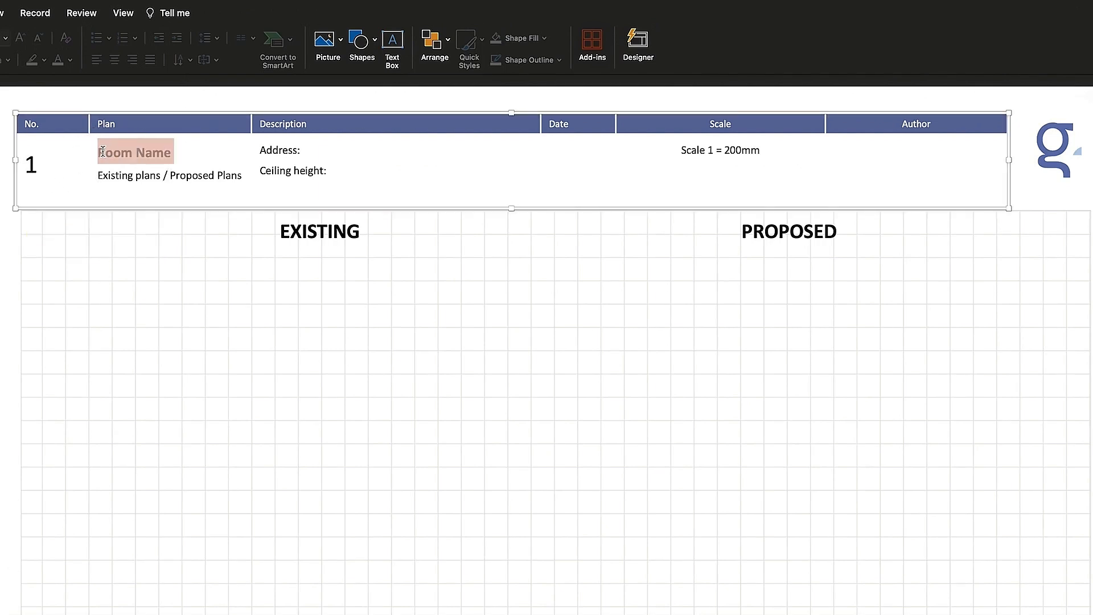
text(Ensuite)
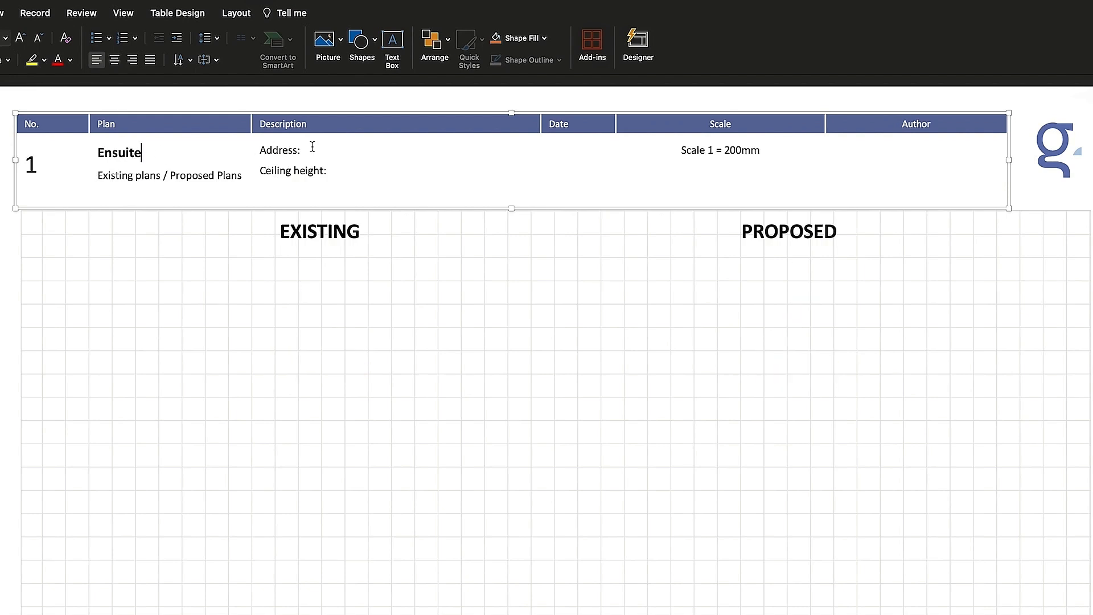
text(ddrem)
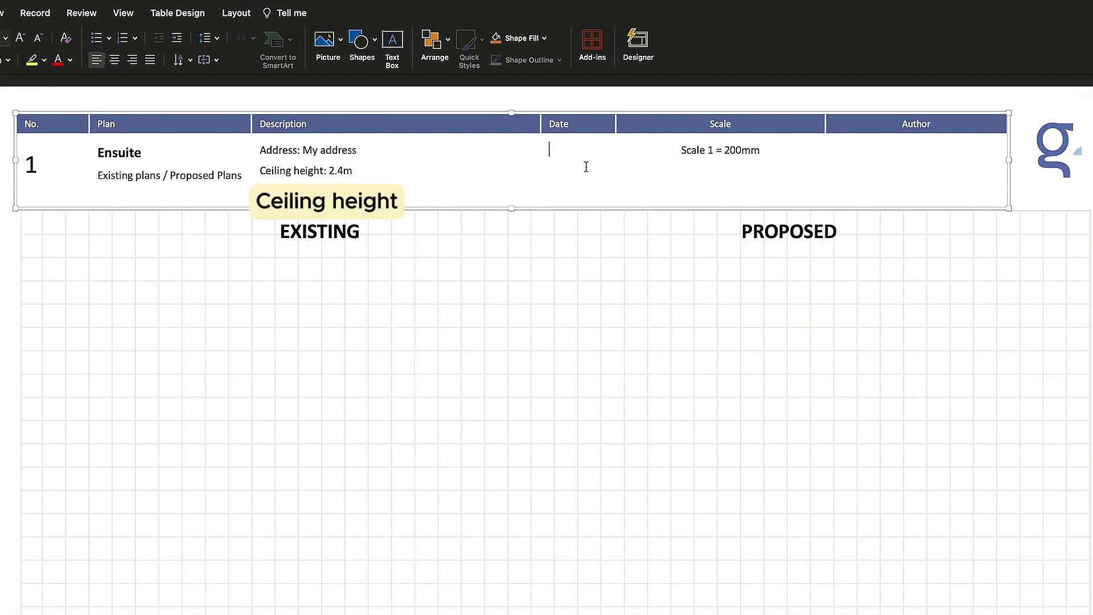
text(11)
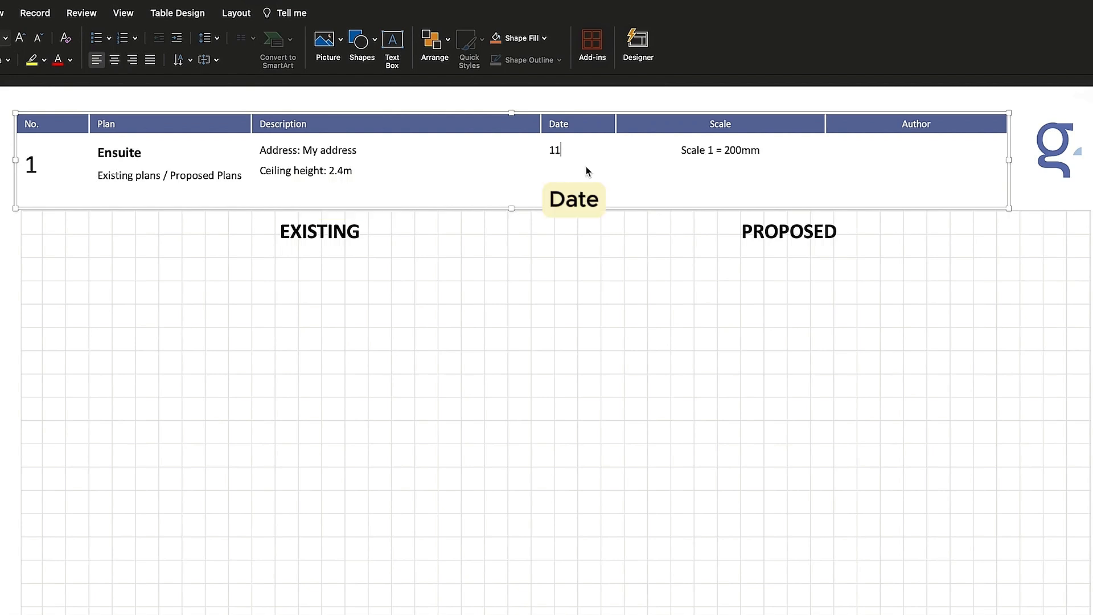
double_click(555, 149)
key(BackSpace)
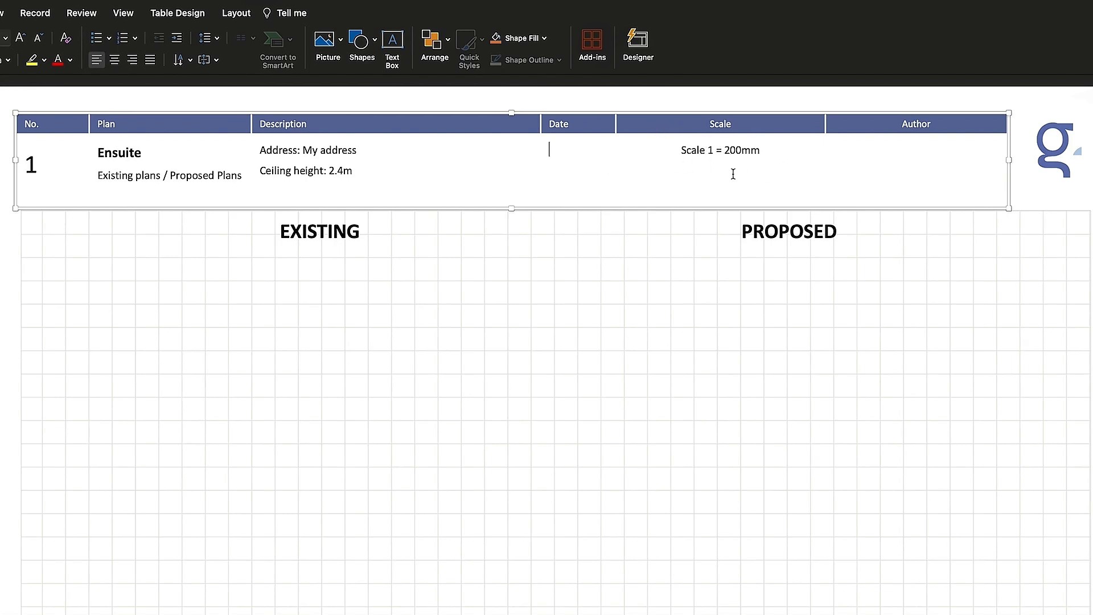
Step: Enter the author's name in the plan's header table
click(940, 162)
text(Kim)
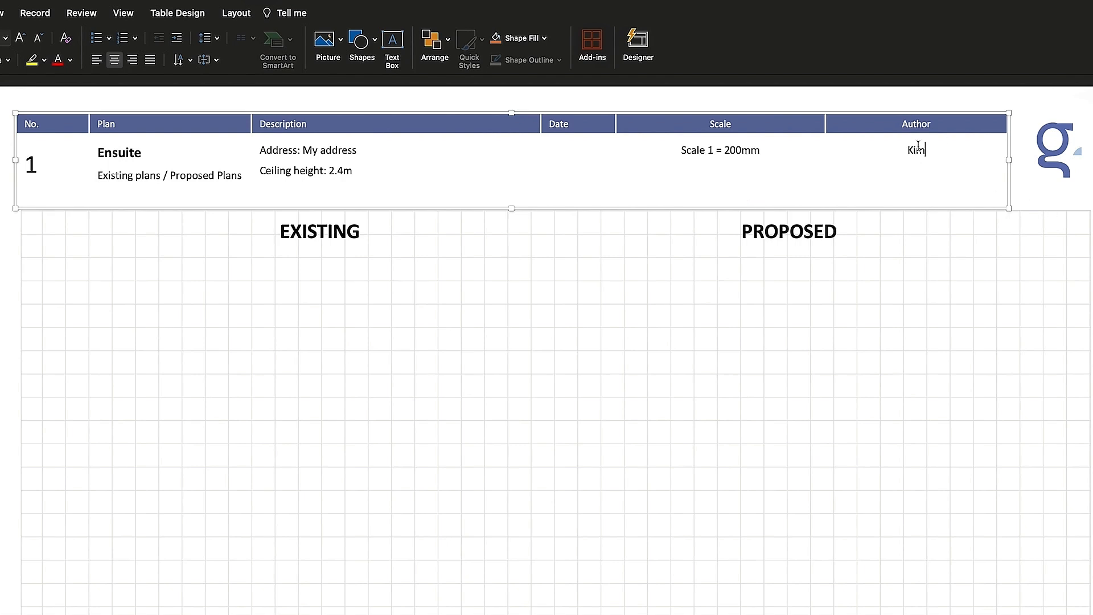
key(Escape)
key(Escape)
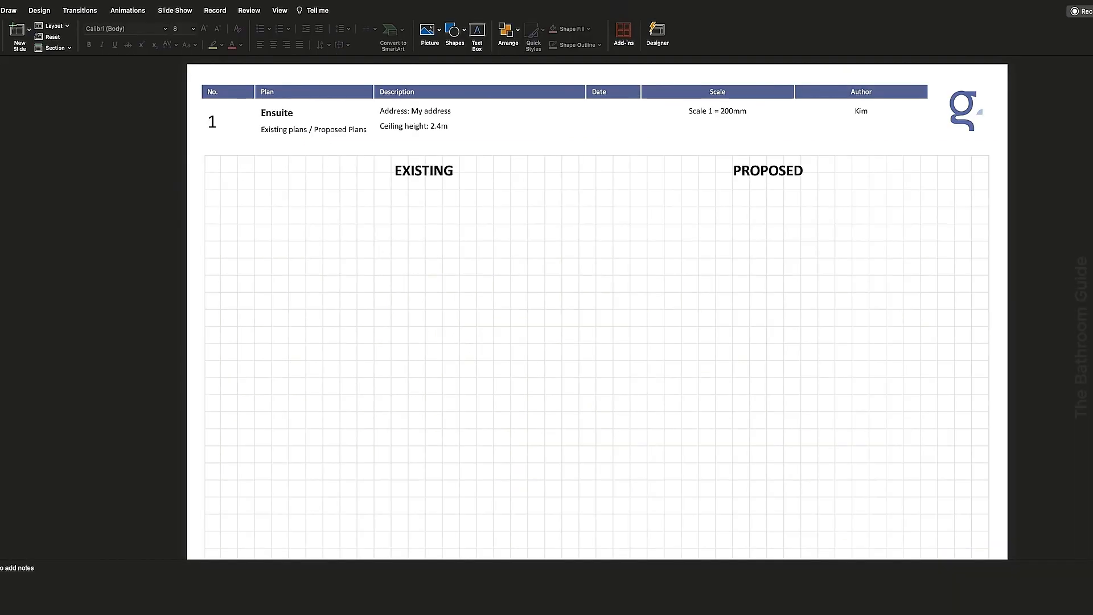
Step: Move the background grid image aside to about -21.14 cm from the slide's left edge and 2.74 cm from its top
drag(888, 344, 421, 334)
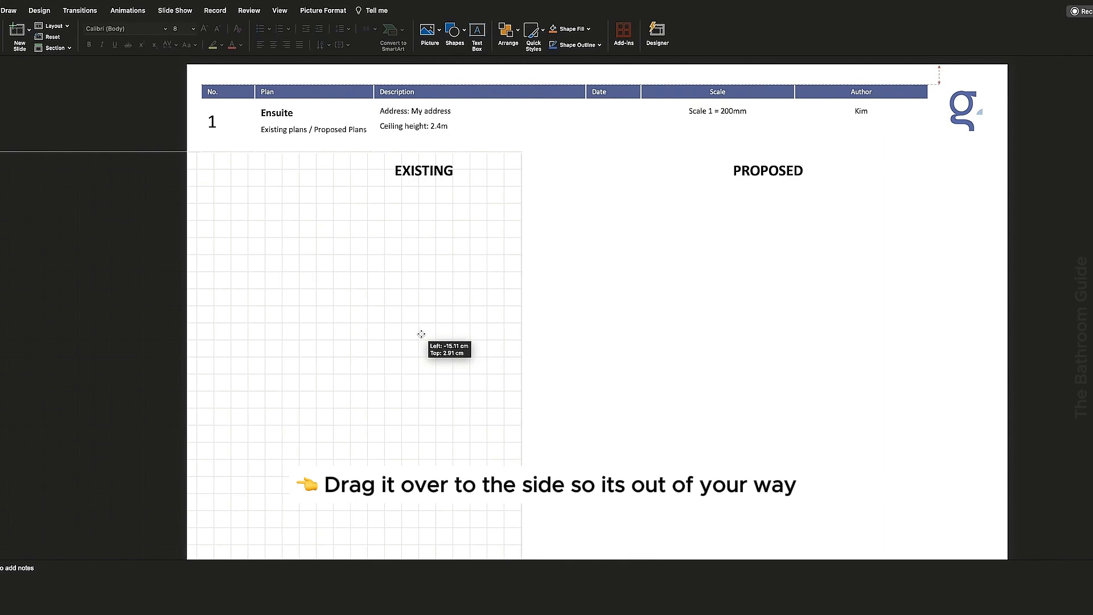
drag(512, 334, 281, 316)
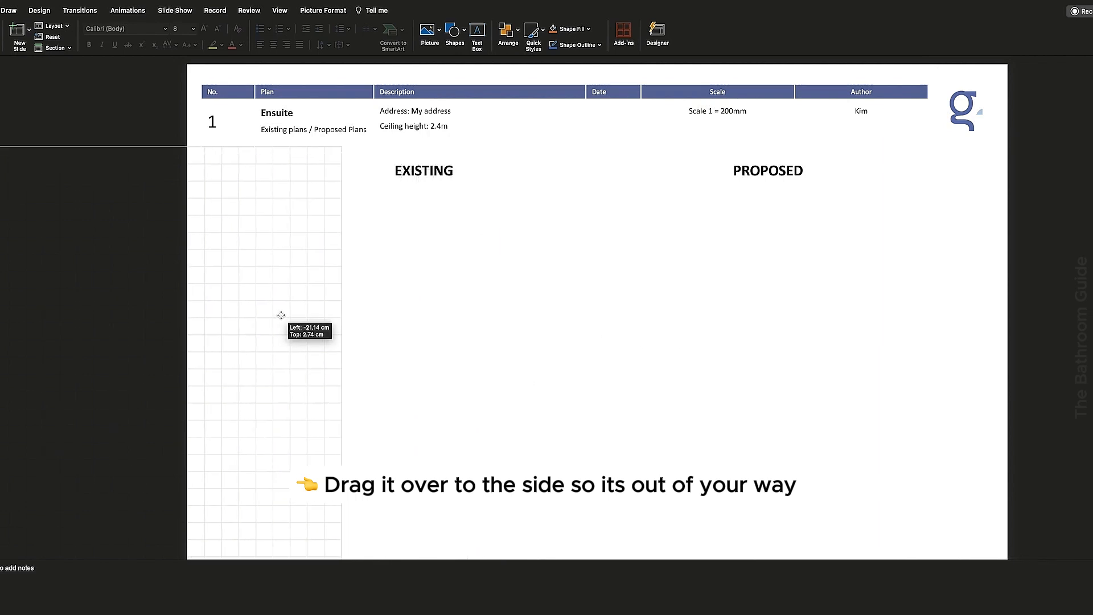
click(485, 351)
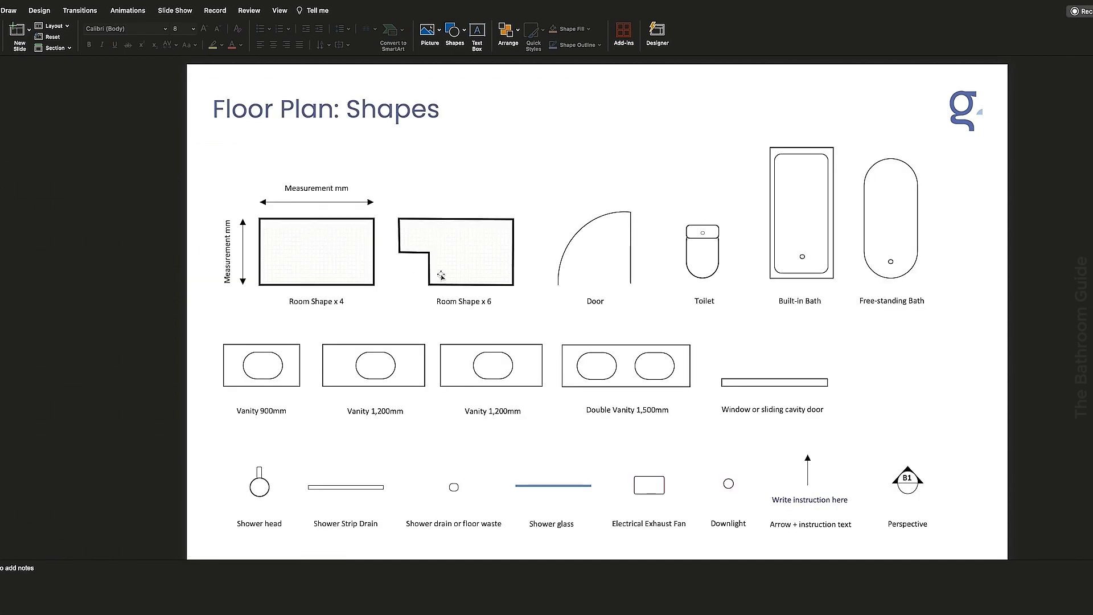
Step: Copy the four-sided room shape with its arrows and measurement labels from the Floor Plan: Shapes slide
drag(200, 164, 398, 316)
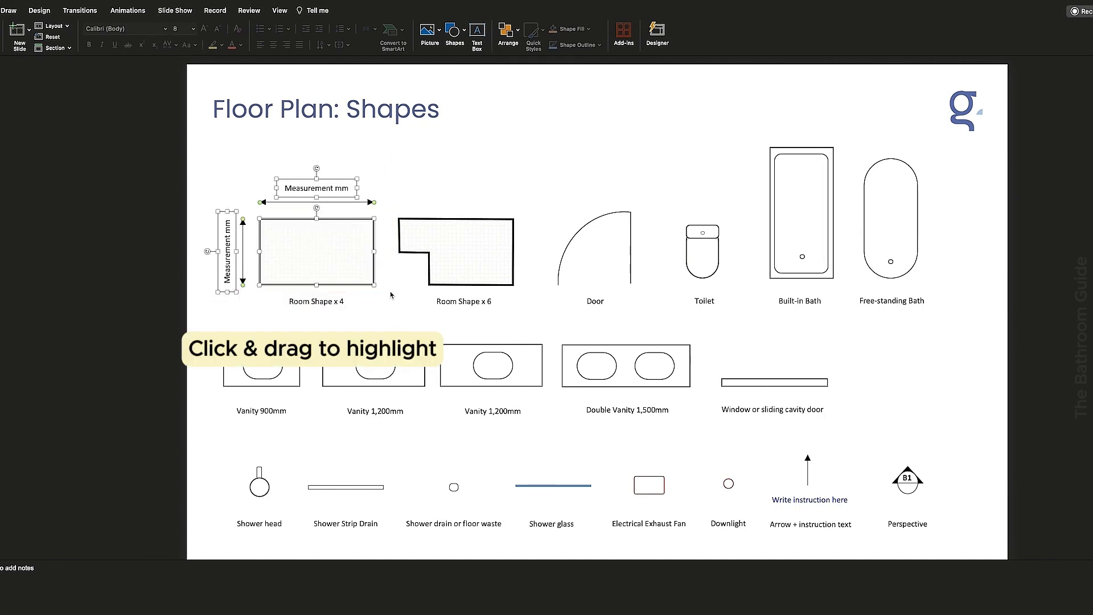
right_click(311, 258)
click(326, 273)
click(139, 208)
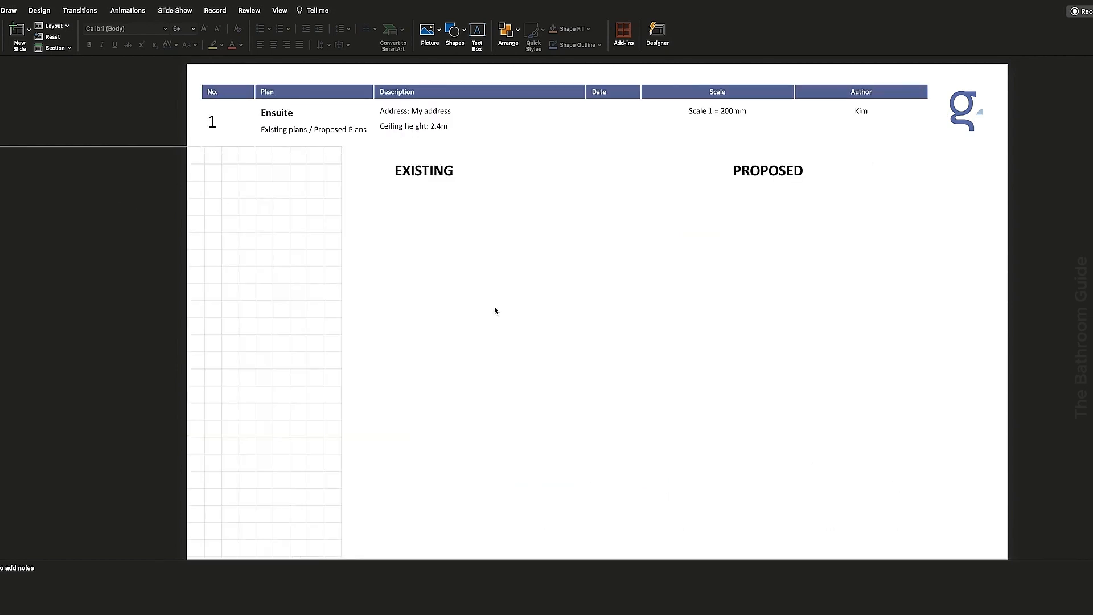
Step: Paste the room shape and its measurements onto the Ensuite plan and shift the grid across beneath them
key(ctrl+v)
drag(349, 258, 349, 297)
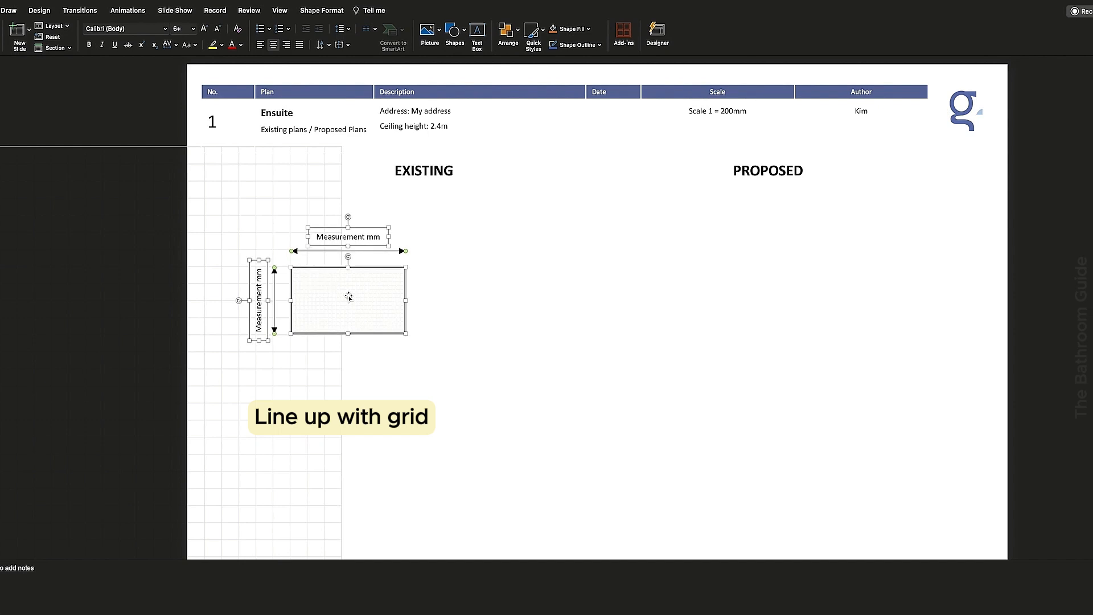
click(512, 326)
drag(324, 408, 495, 440)
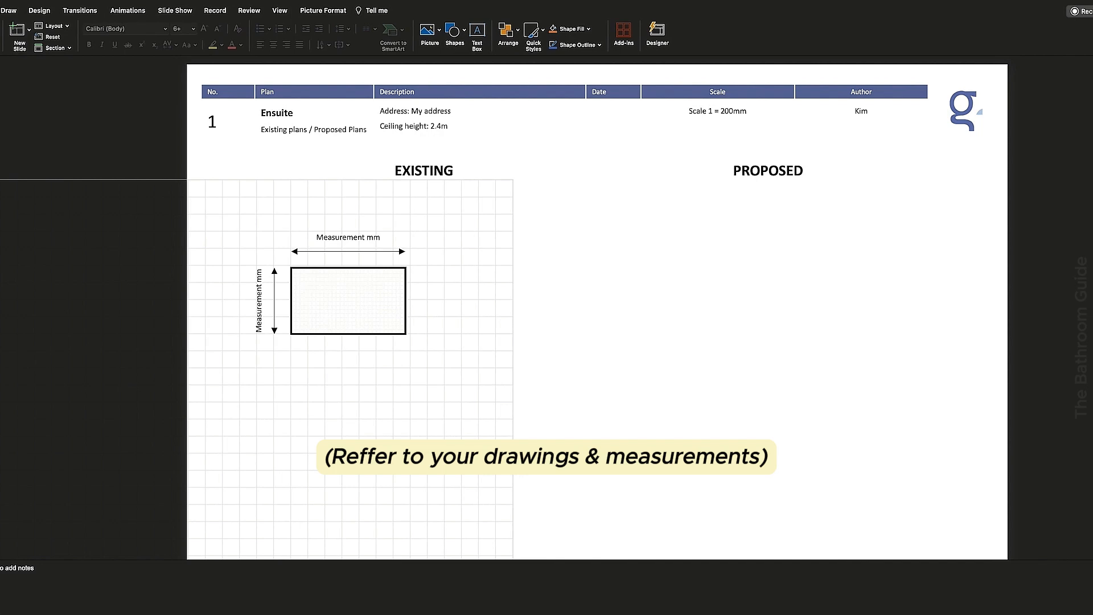
Step: Set the measurement label above the room shape to 3,000 mm
click(331, 238)
drag(317, 238, 372, 240)
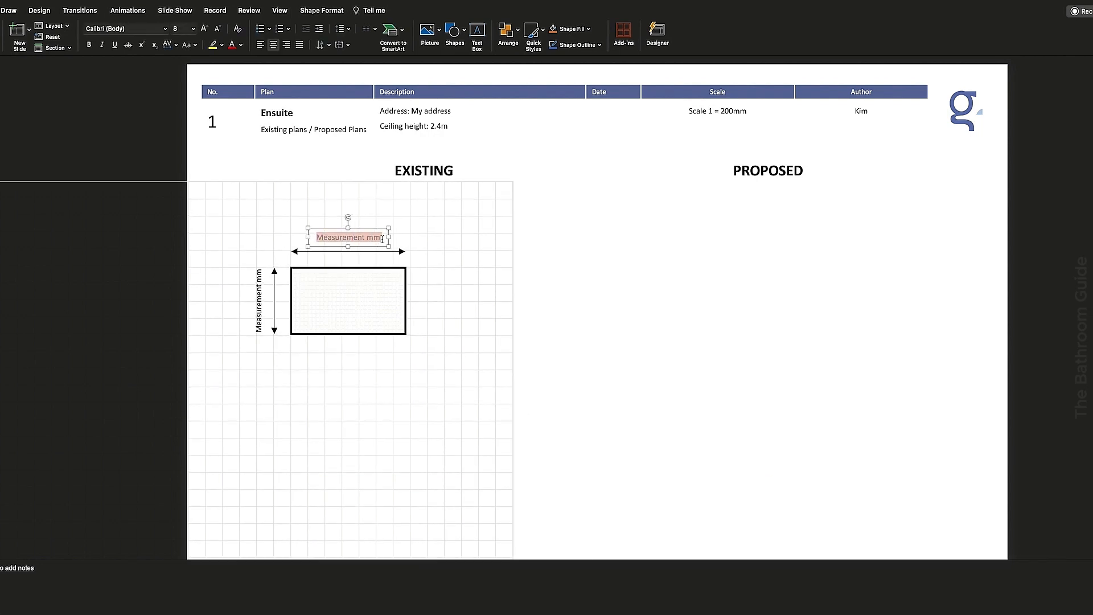
text(3,000 mm)
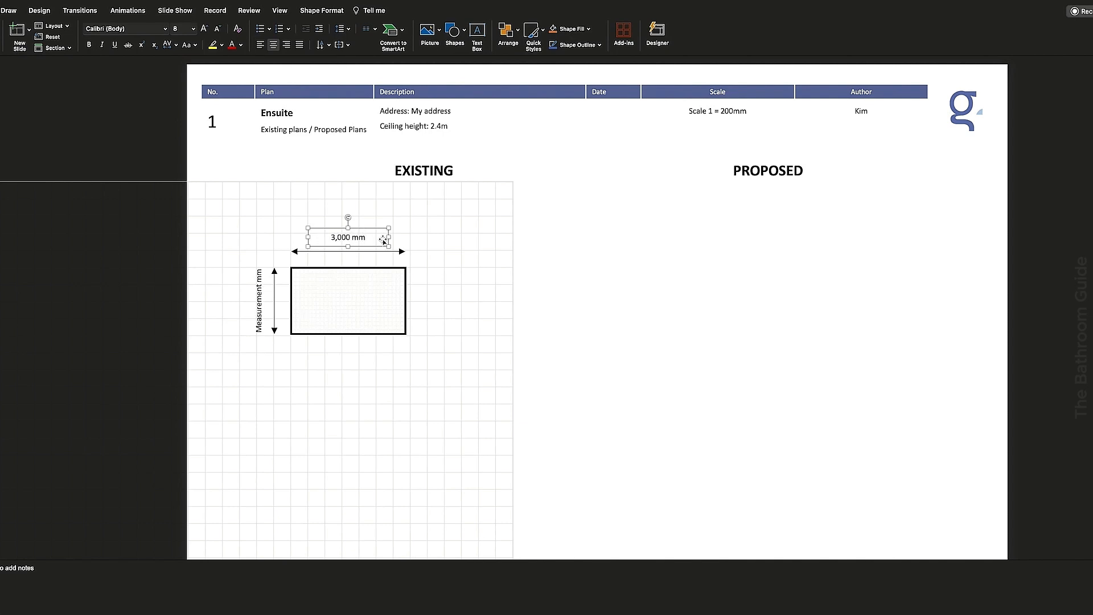
click(577, 312)
Step: Widen the room rectangle to 15 grid squares and match its horizontal arrow and label to that width
click(386, 310)
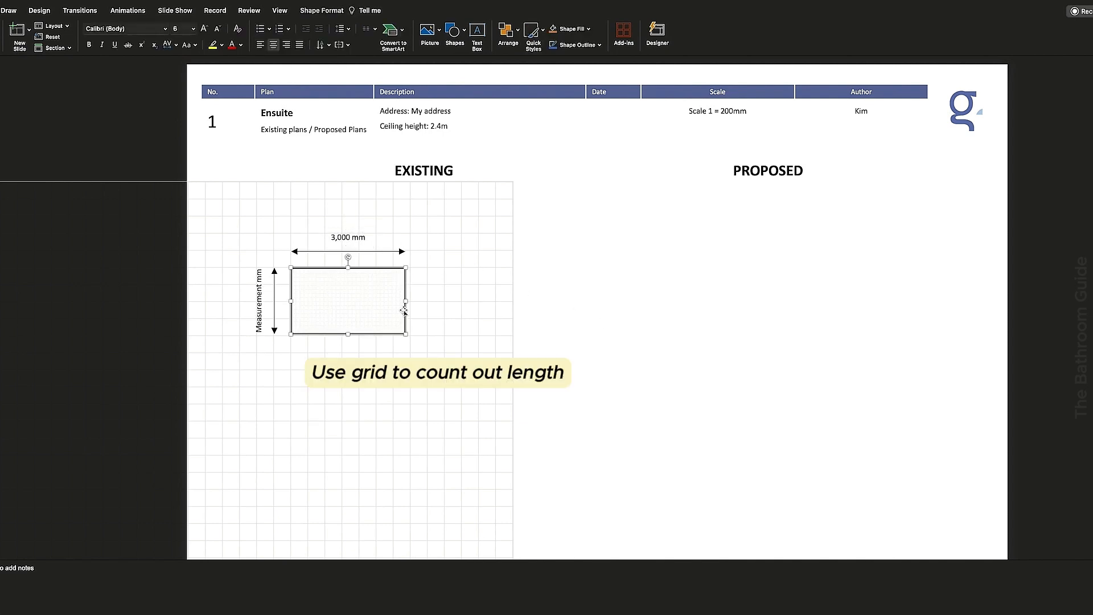
drag(406, 300, 353, 294)
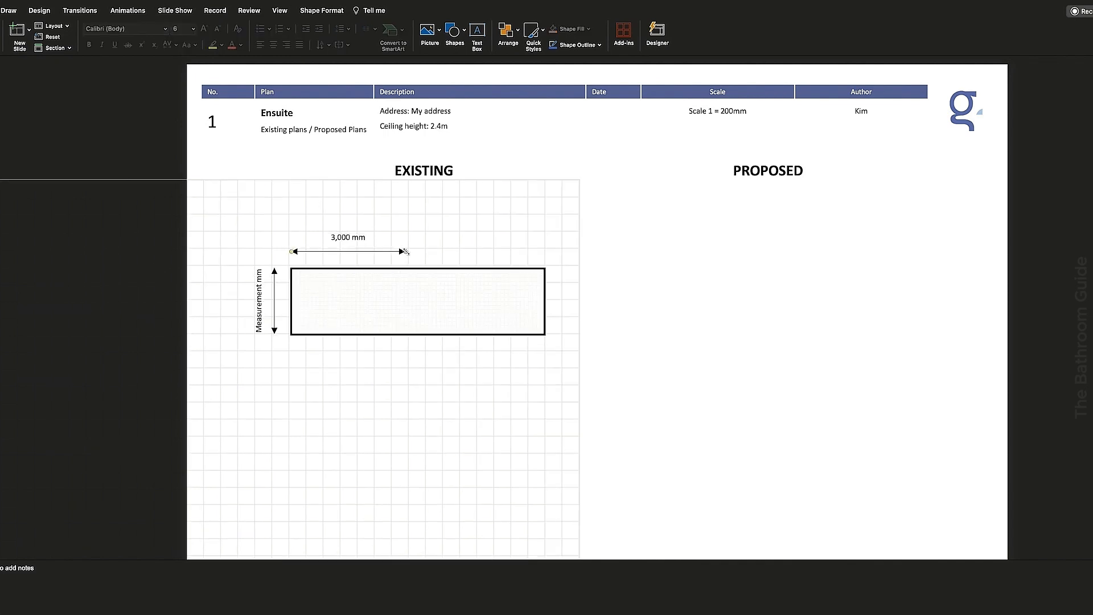
drag(403, 251, 544, 252)
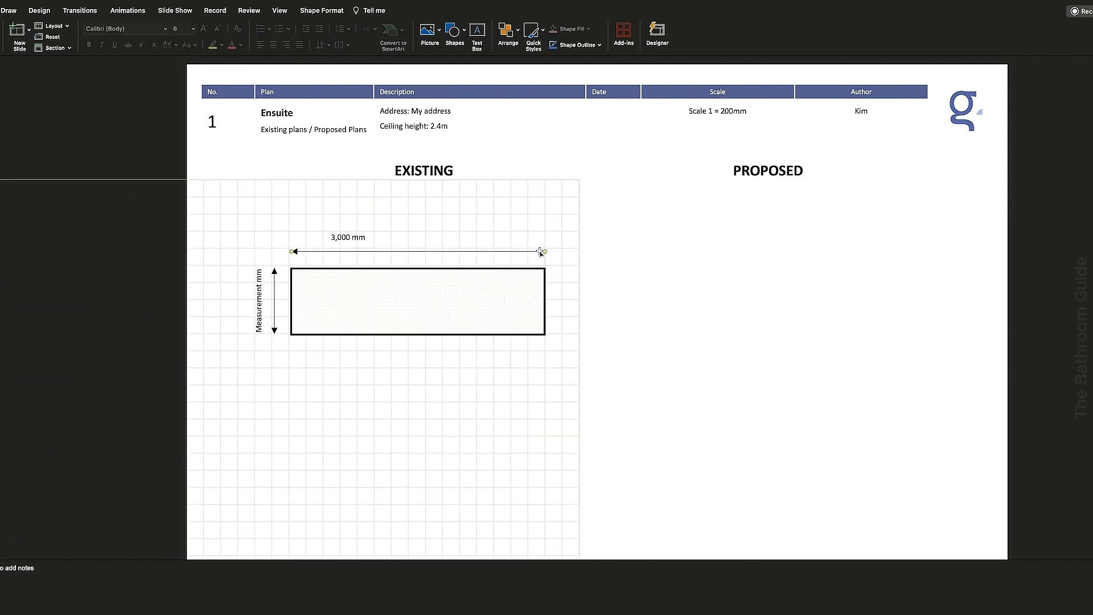
click(364, 234)
drag(366, 233, 448, 230)
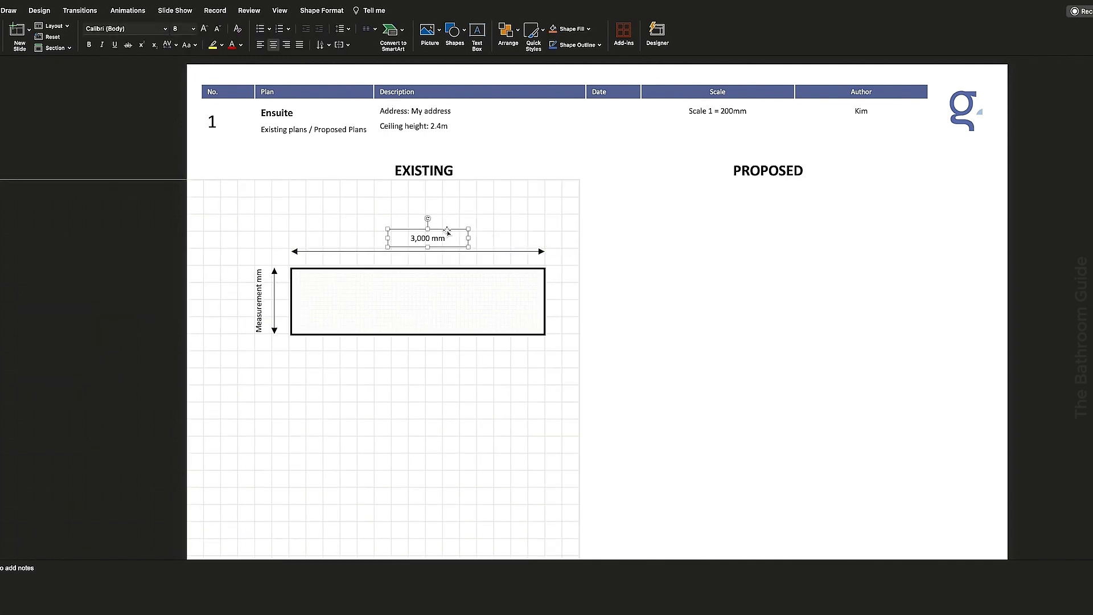
Step: Set the measurement label beside the room rectangle to 1,590 mm
click(350, 301)
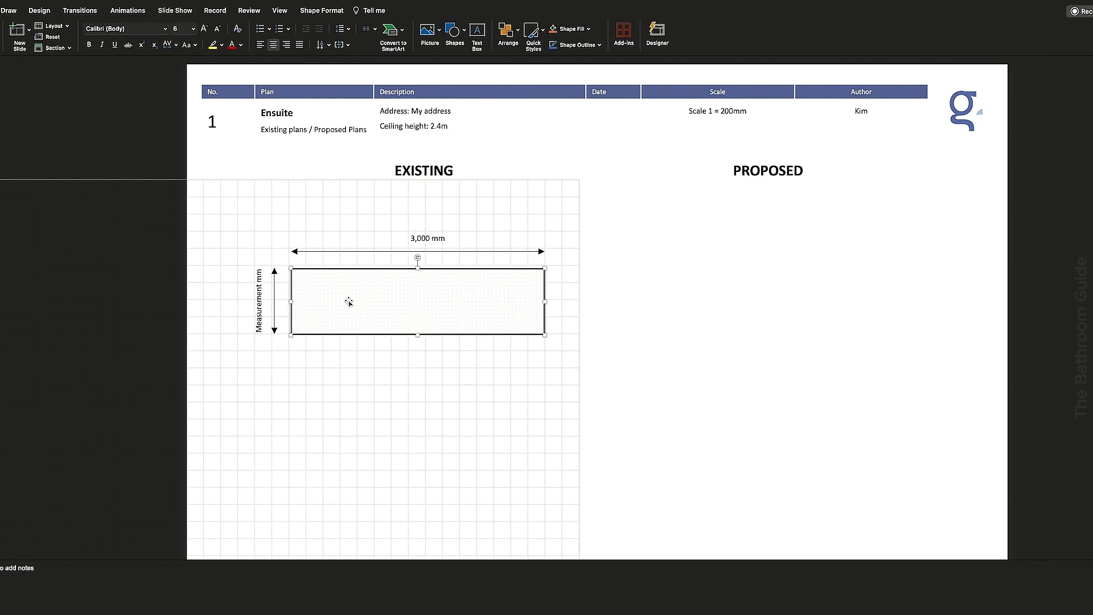
drag(259, 269, 256, 330)
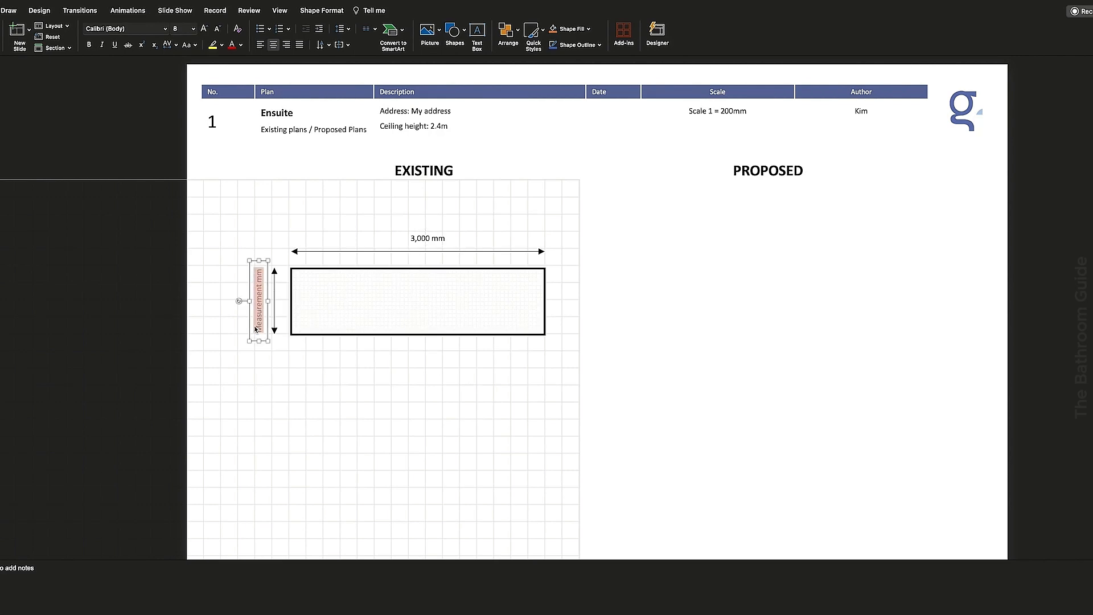
text(1,590 mm)
Step: Align the room rectangle with the grid and lengthen it and its vertical arrow to represent the 1,590 mm side
click(317, 316)
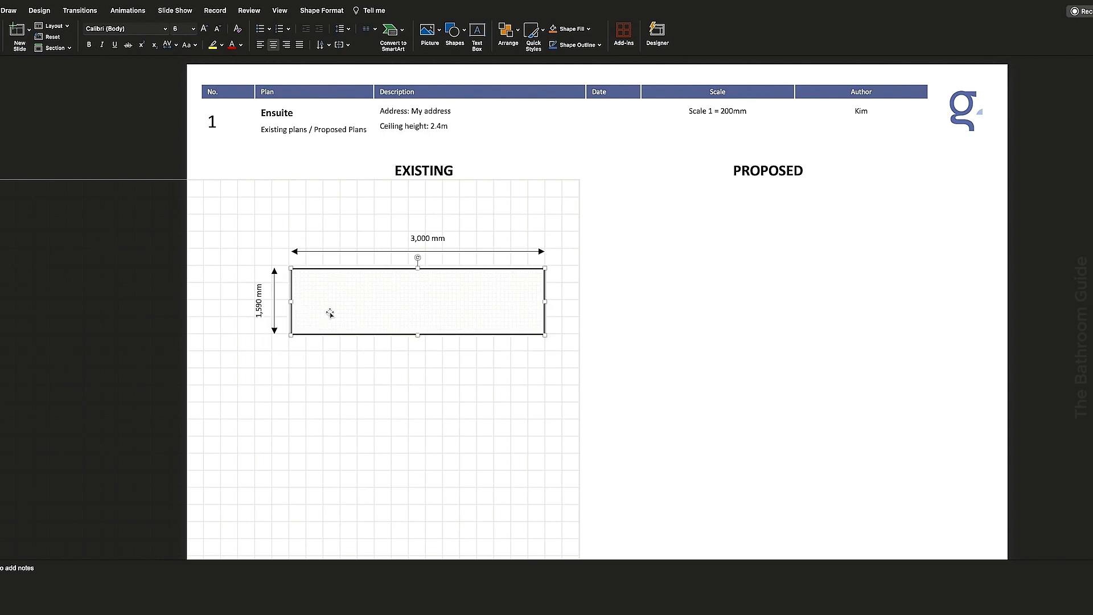
drag(346, 317, 343, 313)
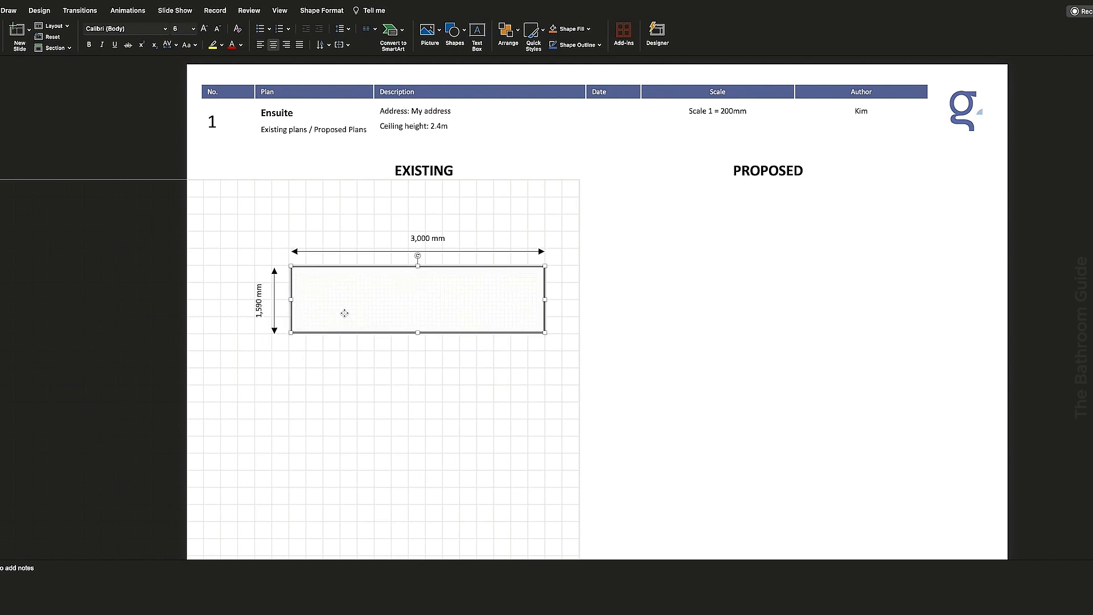
click(274, 294)
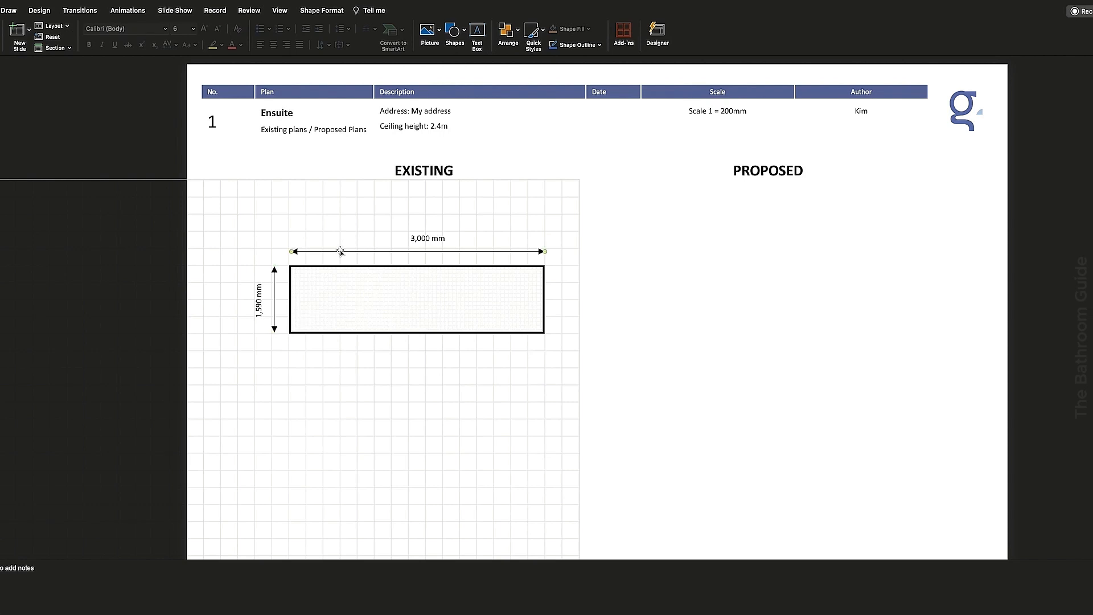
click(414, 331)
click(274, 328)
click(416, 333)
click(274, 329)
drag(275, 329, 274, 361)
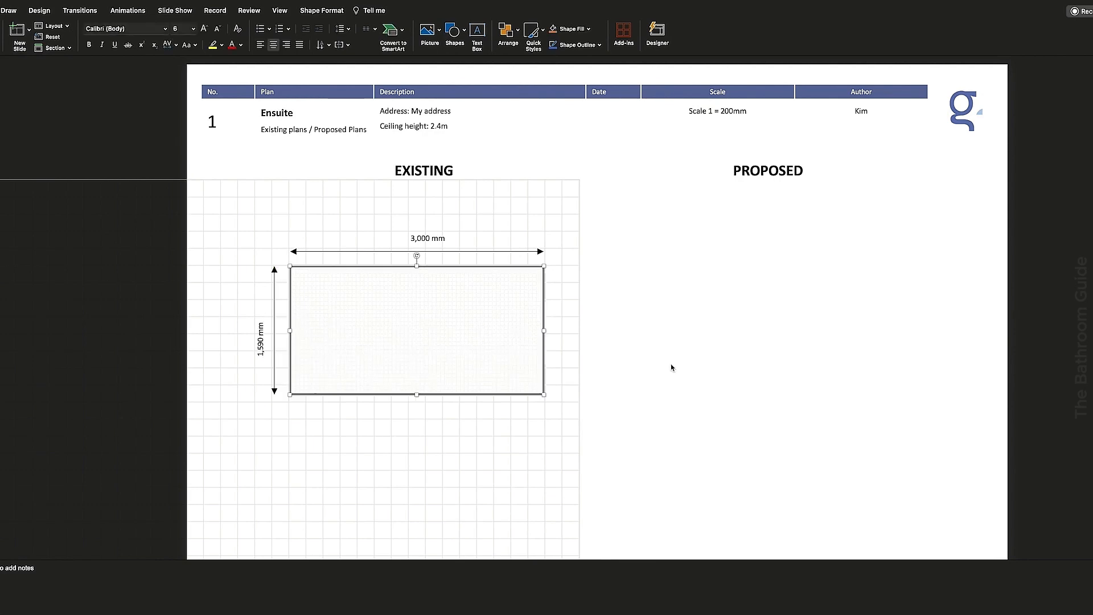
click(672, 367)
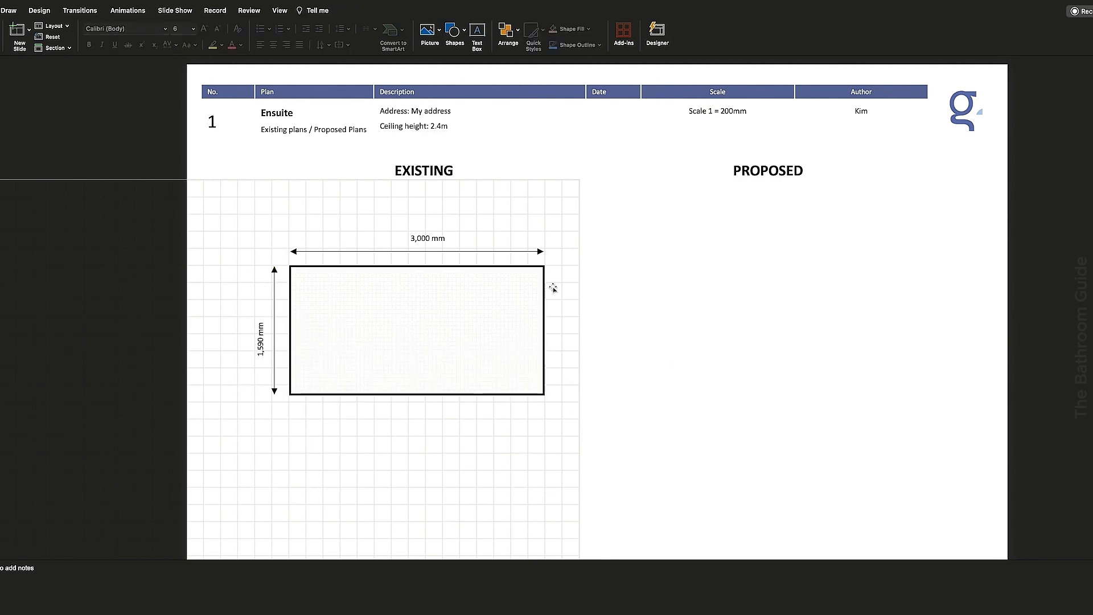
Step: Reposition the dimension arrows slightly away from the room outline and centre the 3,000 mm label over its arrow
drag(501, 254, 501, 251)
drag(272, 328, 268, 339)
click(451, 232)
drag(451, 232, 439, 227)
click(703, 405)
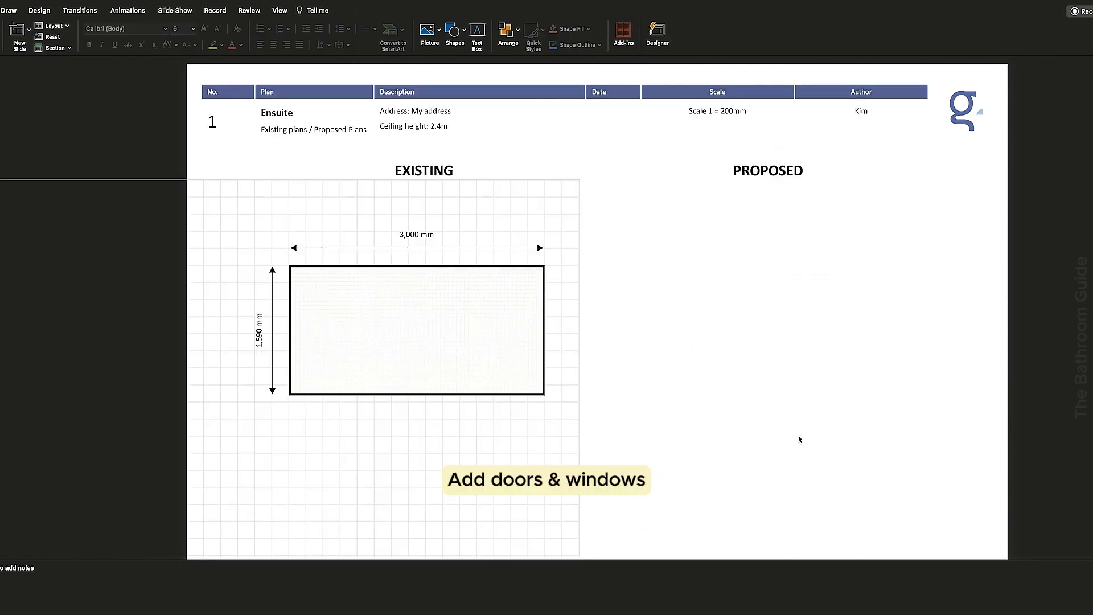
Step: Build a sliding cavity door on the room's lower wall from two pasted window/door shapes, thinning one to about 0.13 cm
key(ctrl+v)
drag(824, 386, 518, 418)
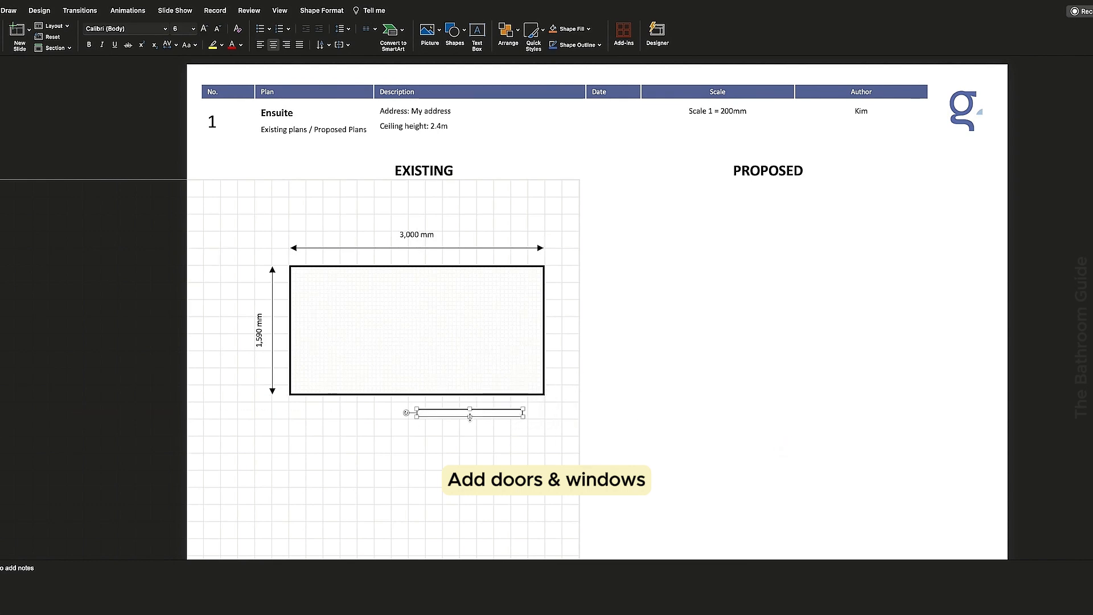
key(ctrl+d)
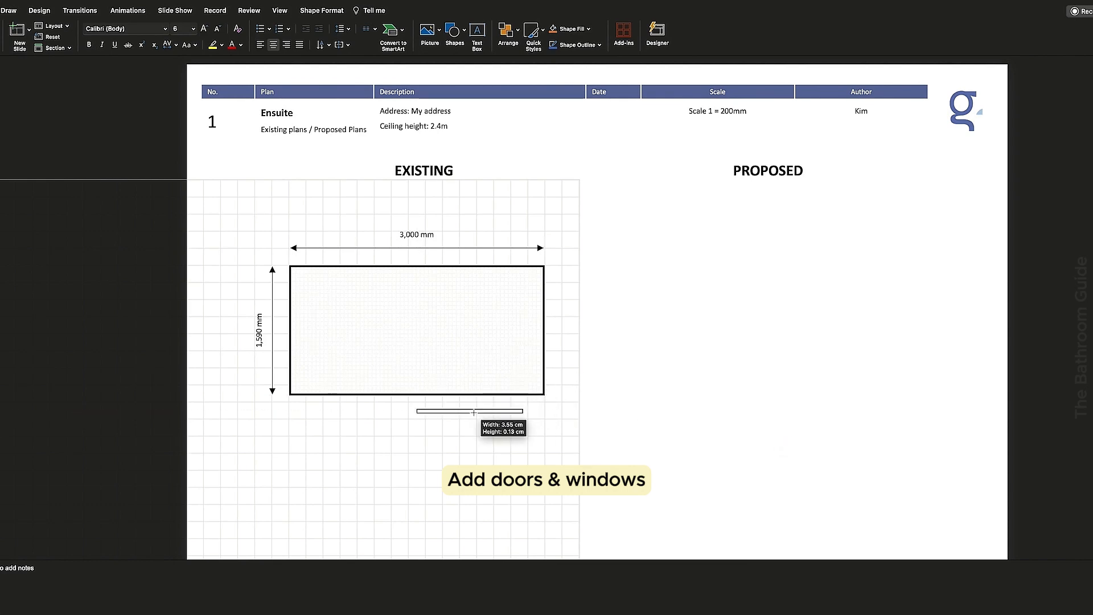
drag(534, 423, 509, 411)
drag(508, 411, 446, 394)
Step: Paste another window shape and place it upright on the room's right-hand wall
key(ctrl+v)
drag(442, 439, 544, 367)
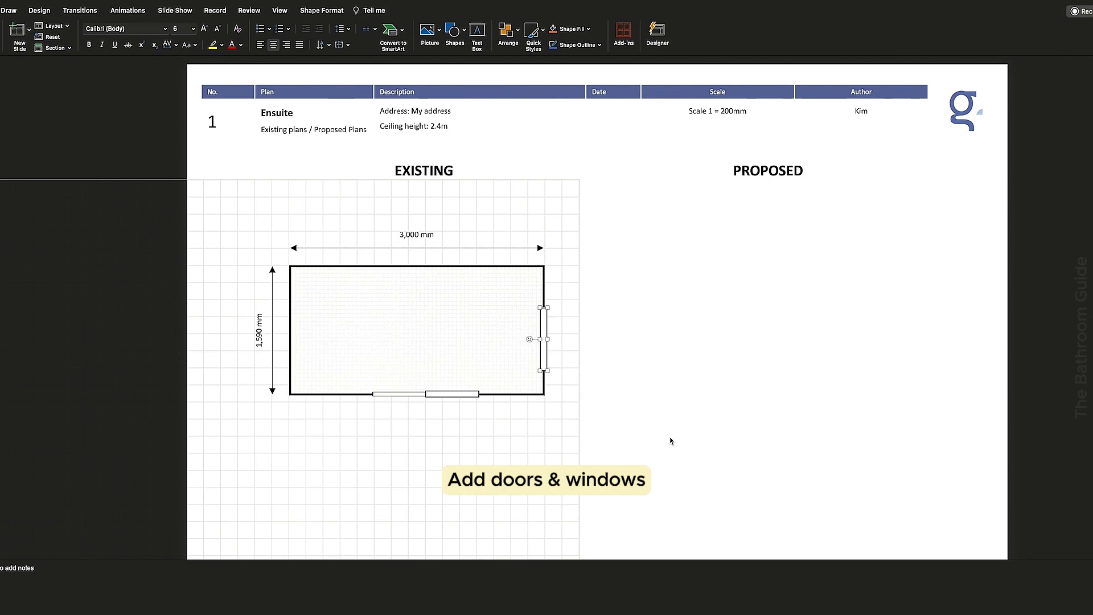
click(656, 382)
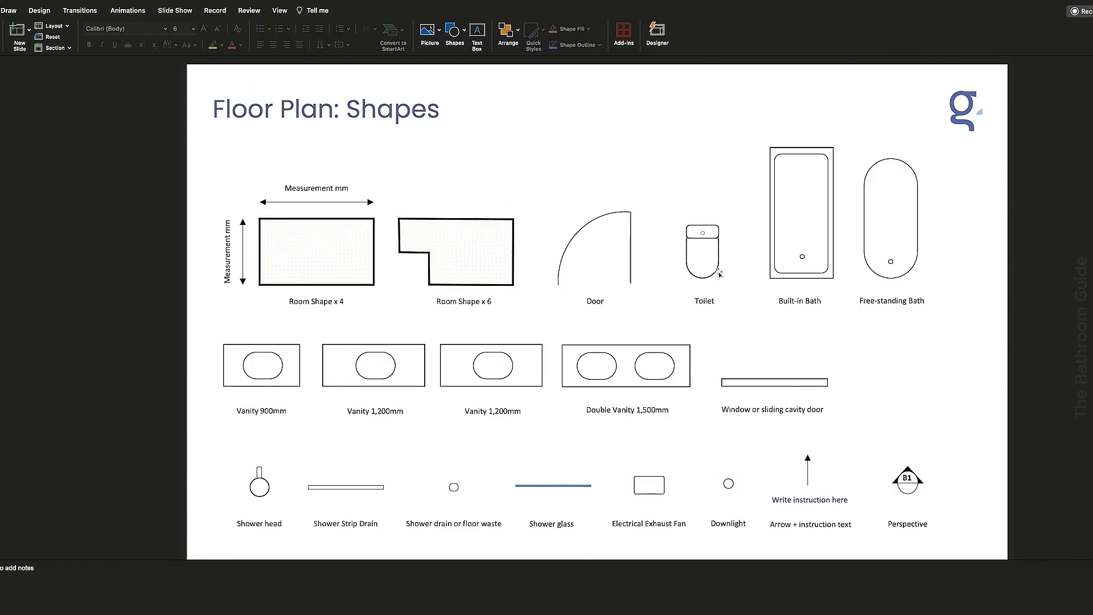
Step: Copy the toilet shape into the existing plan and place it sideways with its cistern against the right-hand wall, near the window's lower end
click(721, 277)
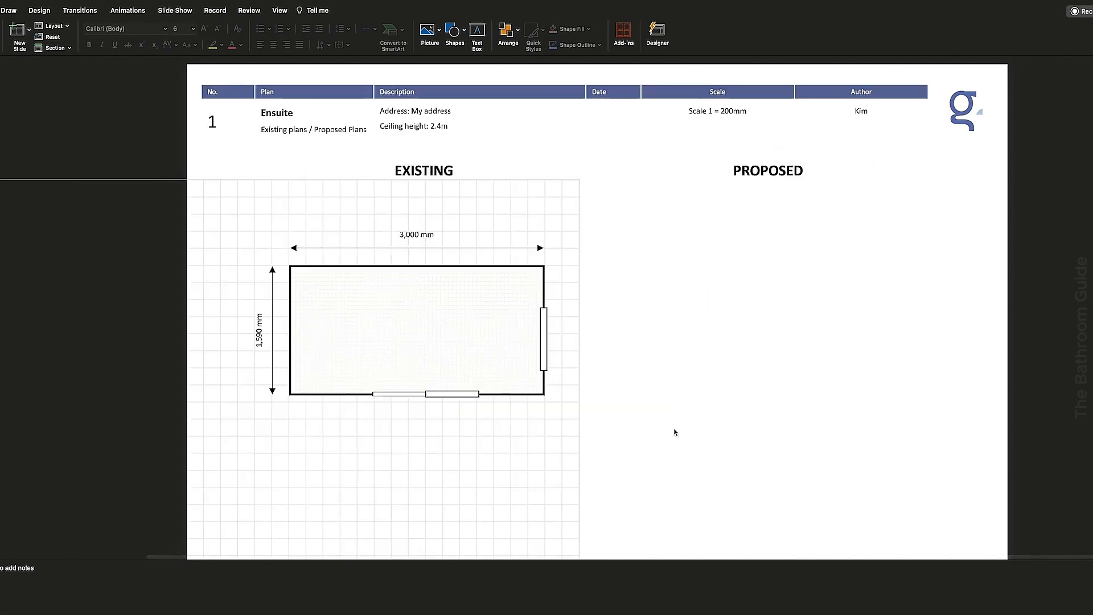
key(ctrl+v)
drag(704, 299, 517, 360)
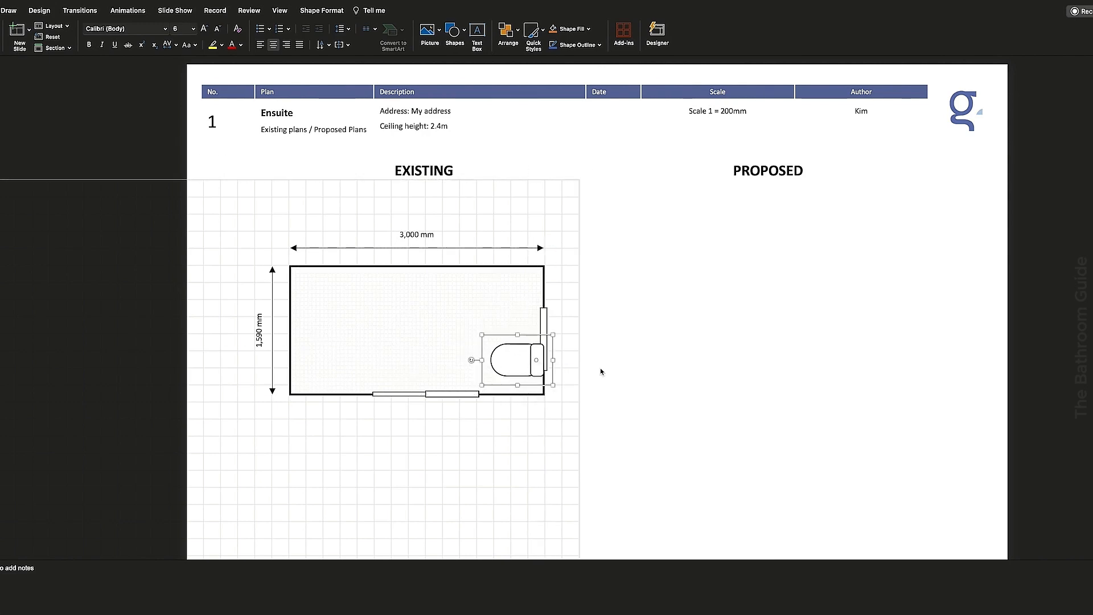
click(736, 399)
Step: Copy the Double Vanity 1,500mm shape beside the existing plan's room and ungroup it into separate parts
scroll(570, 371, up, 2)
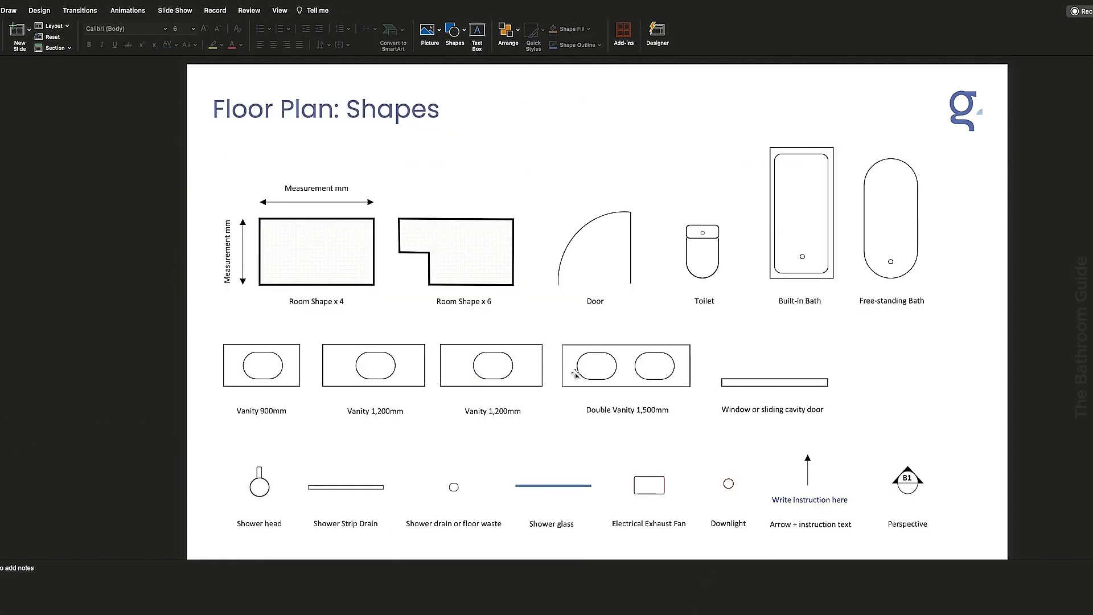
click(580, 388)
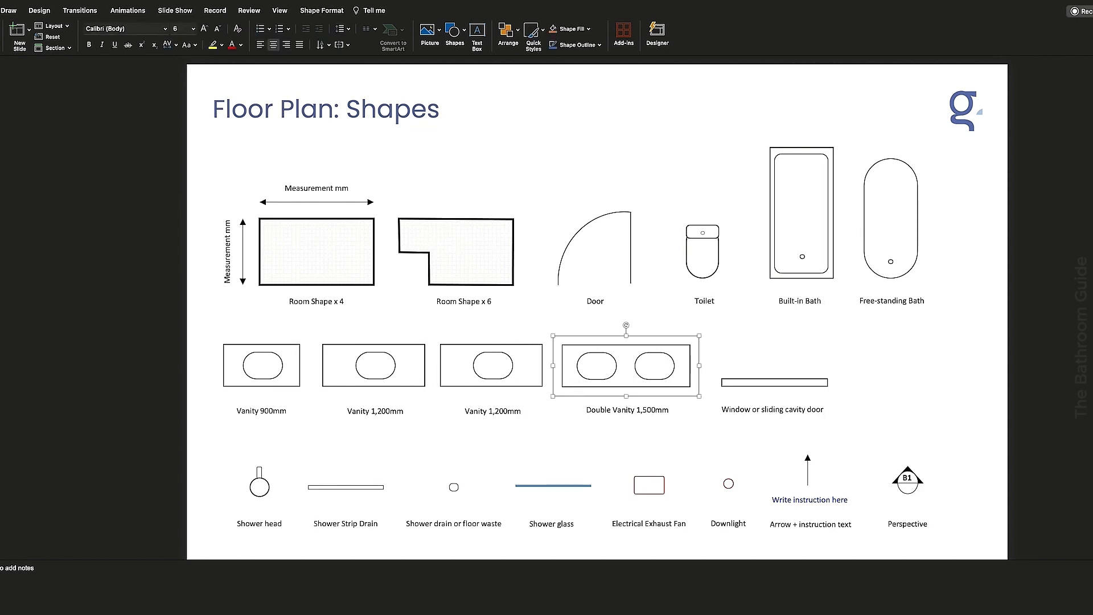
scroll(759, 390, down, 2)
key(ctrl+v)
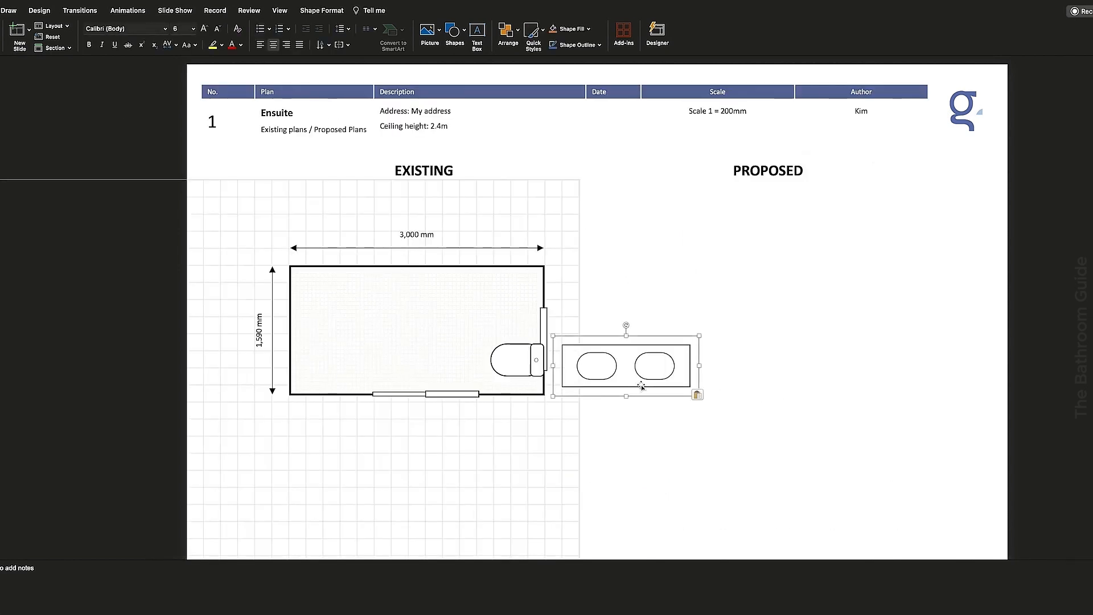
drag(628, 378, 623, 313)
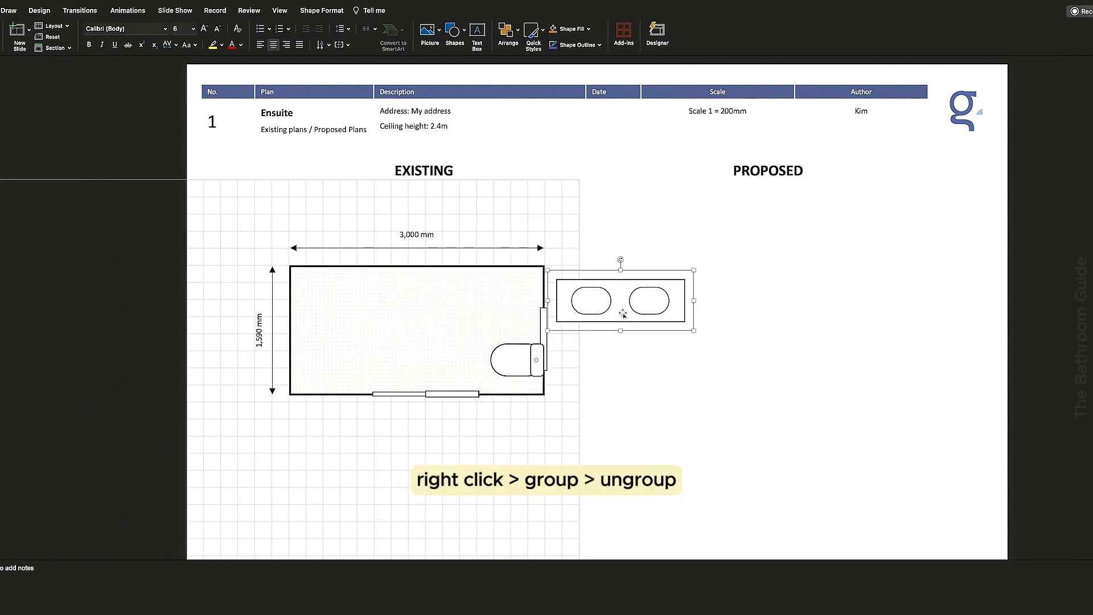
right_click(623, 313)
mouse_move(672, 357)
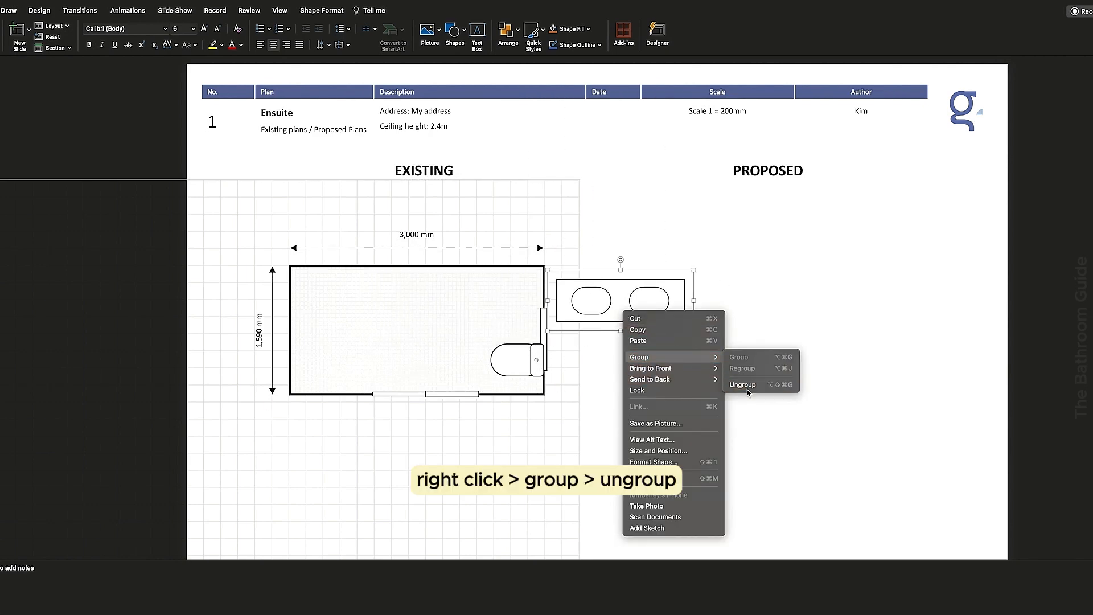
click(747, 386)
click(683, 386)
Step: Fit the vanity benchtop along the upper wall into the right-hand corner, lengthened and slimmed, and place both basins on its front edge
drag(616, 321, 459, 294)
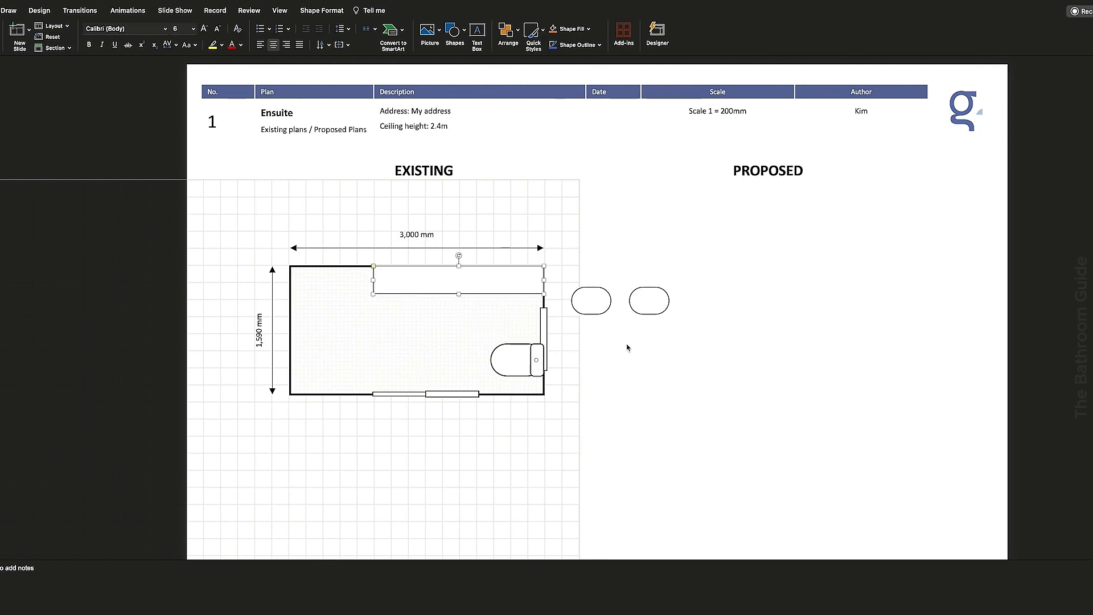
click(598, 307)
drag(598, 307, 424, 298)
drag(642, 308, 489, 299)
Step: Add two floor waste shapes, one in the middle of the room and one in the shower area
click(680, 323)
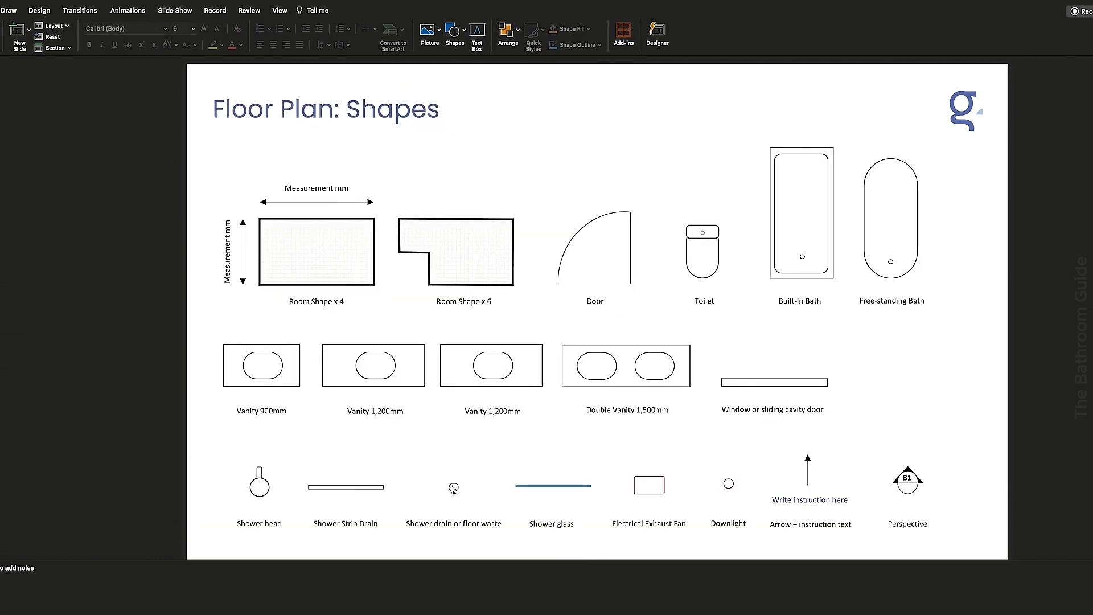
click(452, 490)
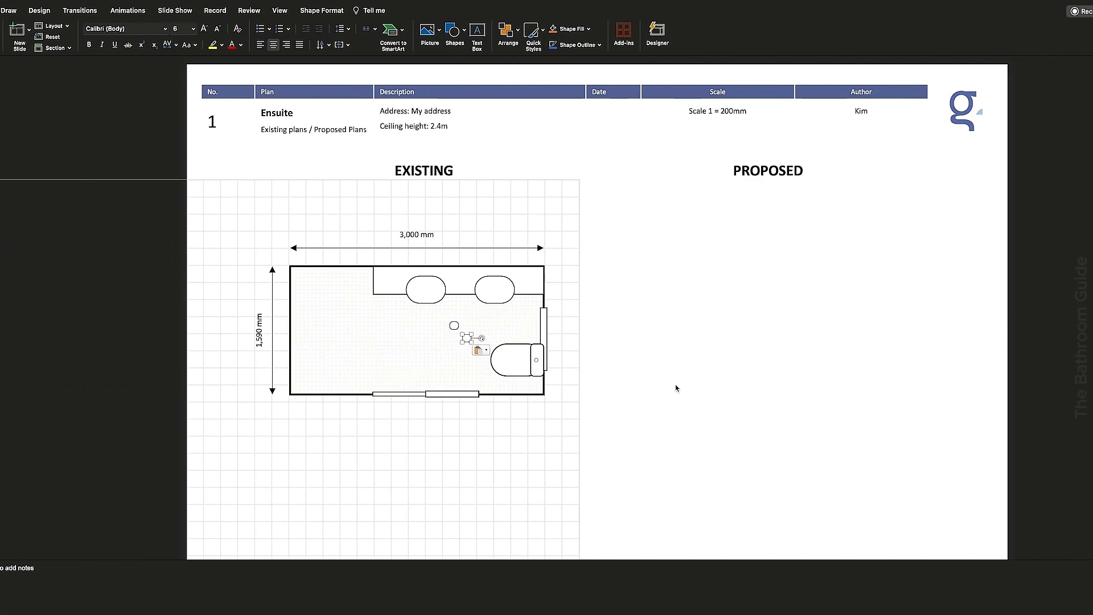
drag(481, 345, 285, 340)
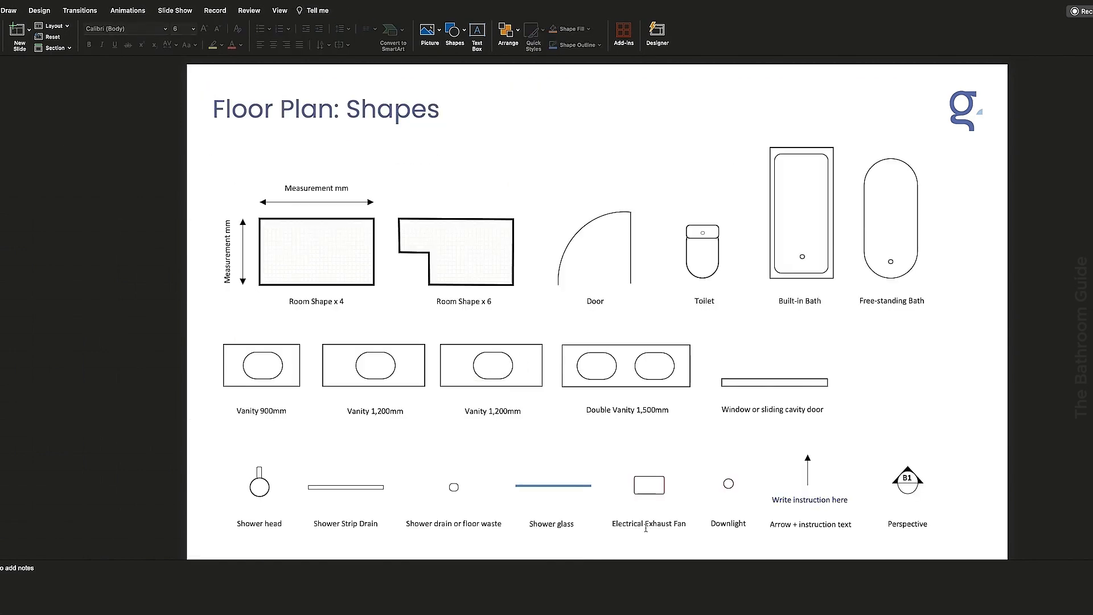
Step: Copy the shower glass line into the plan and stand it upright beside the vanity, spanning from the upper to the lower wall
click(580, 489)
key(ctrl+c)
key(ctrl+v)
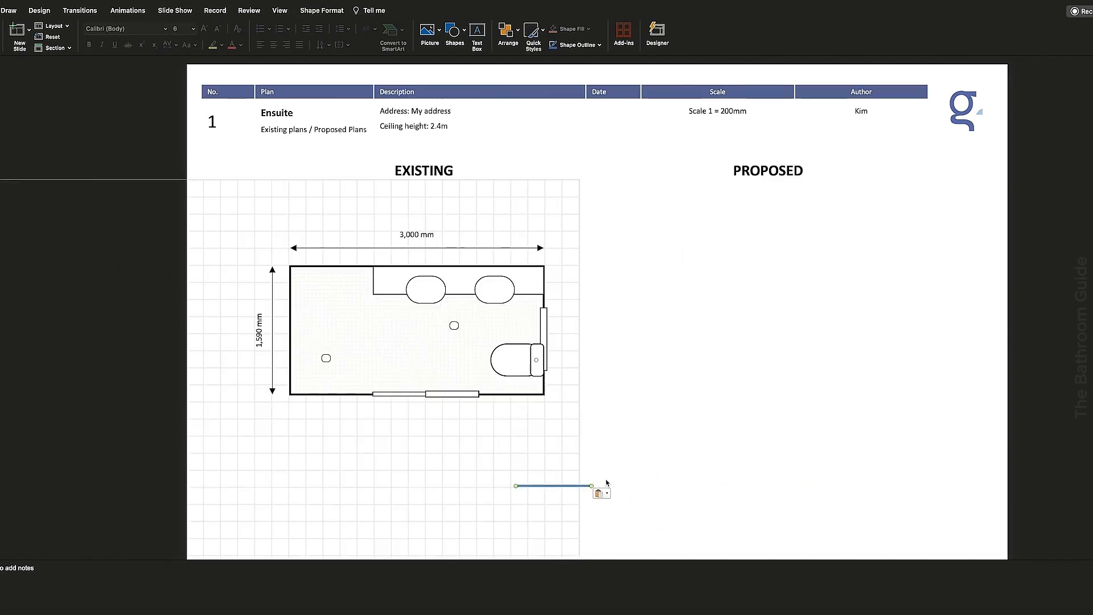
drag(593, 486, 515, 406)
drag(515, 444, 367, 324)
drag(362, 373, 364, 399)
click(695, 423)
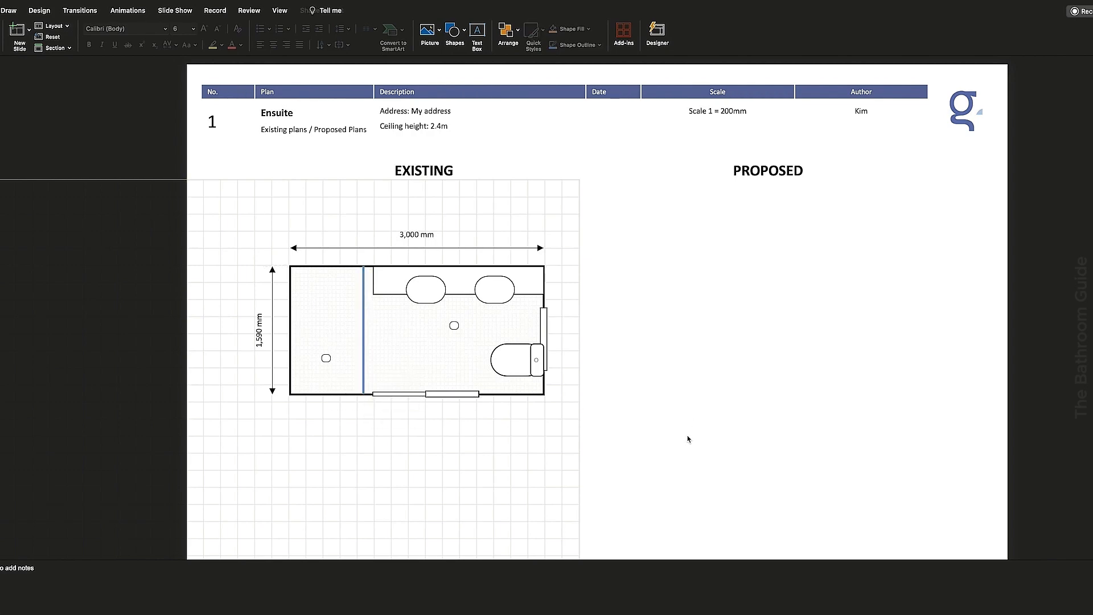
drag(363, 277, 364, 268)
Step: Copy the door shape onto the existing plan and give it a blue outline
click(30, 151)
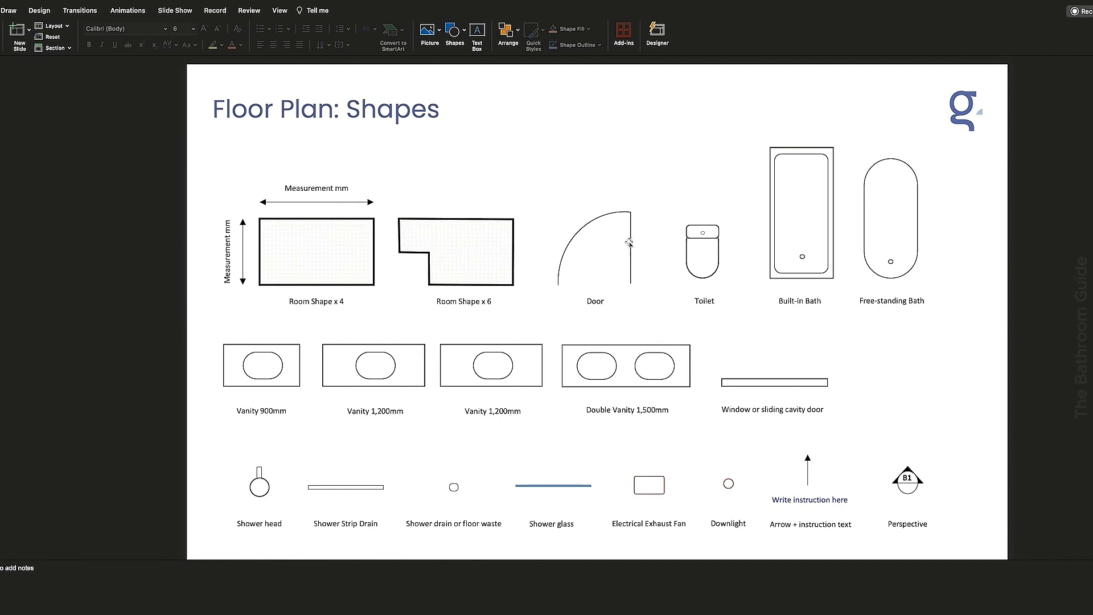
click(629, 244)
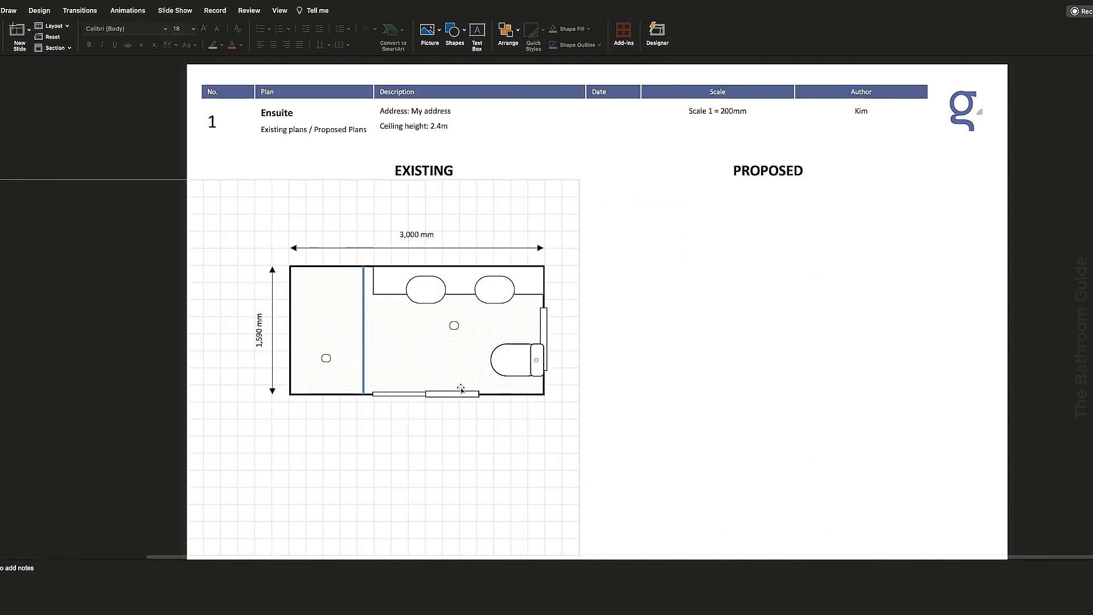
key(ctrl+v)
drag(629, 246, 415, 391)
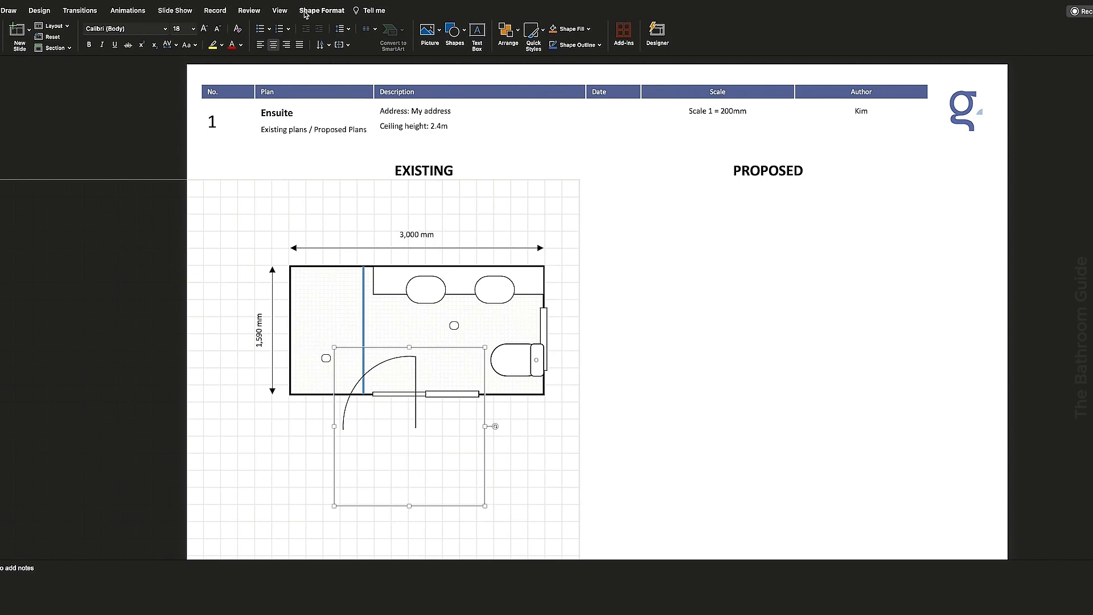
click(322, 10)
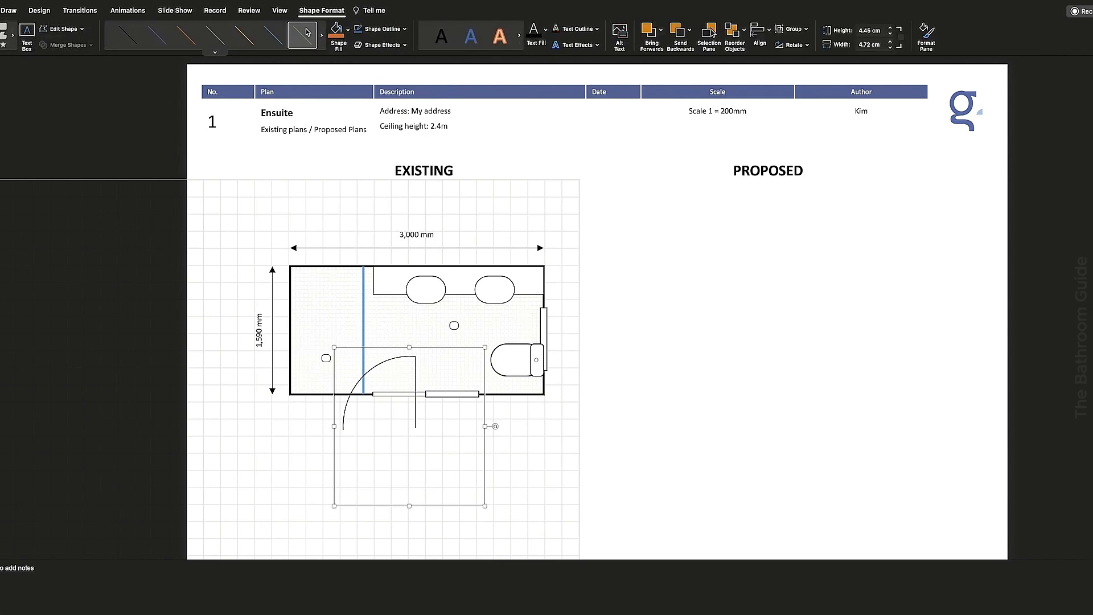
click(405, 29)
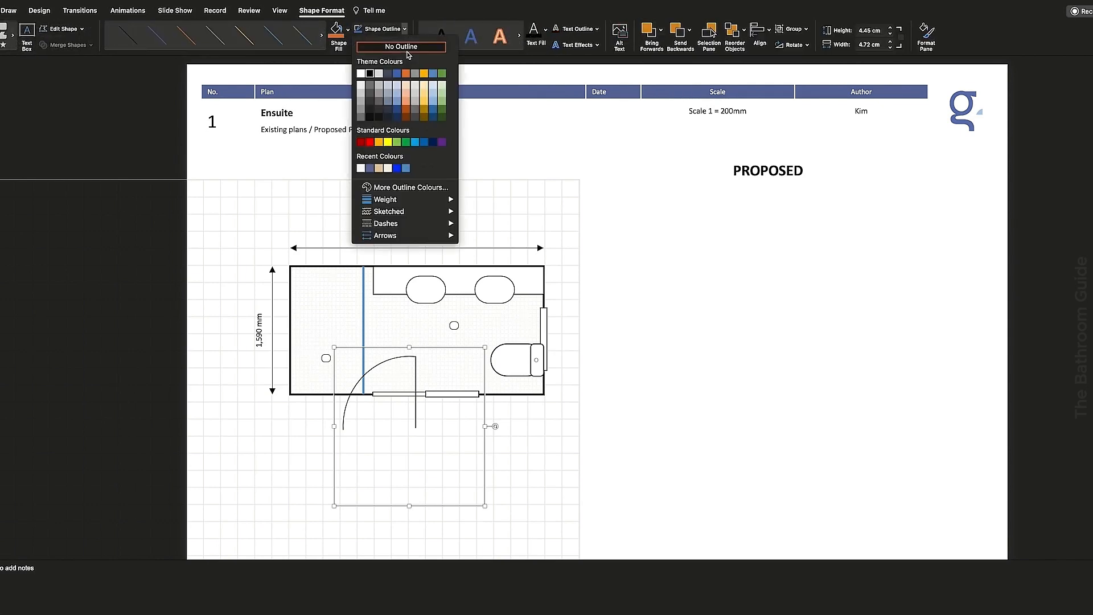
click(416, 142)
Step: Turn the blue door, shrink it to about 3.61 by 3.82 cm and place it against the shower glass, opening into the shower
drag(410, 398, 371, 280)
drag(447, 228, 428, 261)
drag(357, 317, 358, 307)
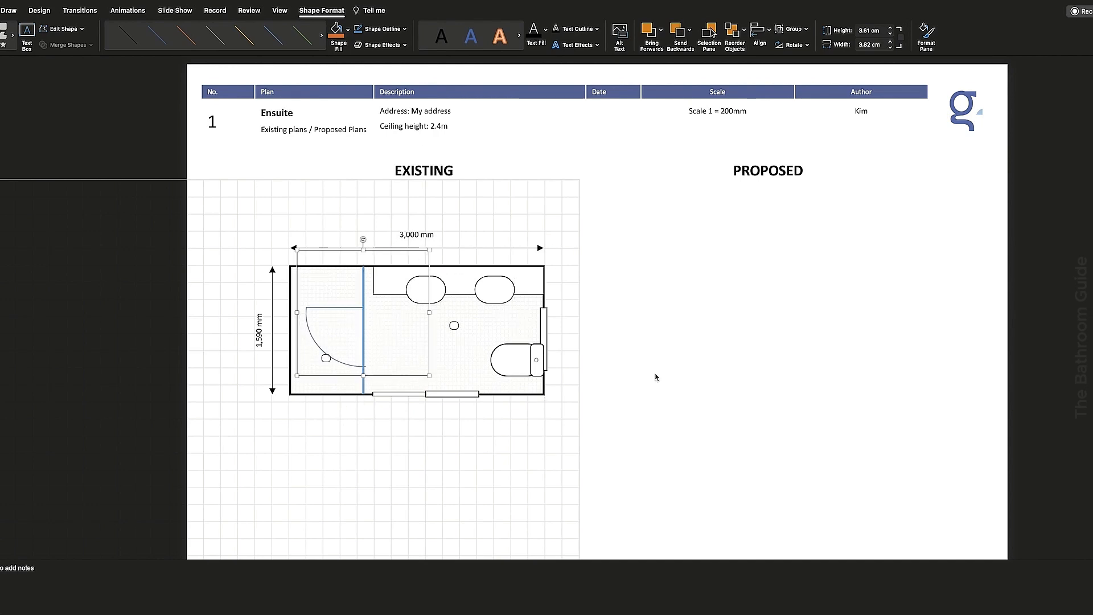
click(675, 451)
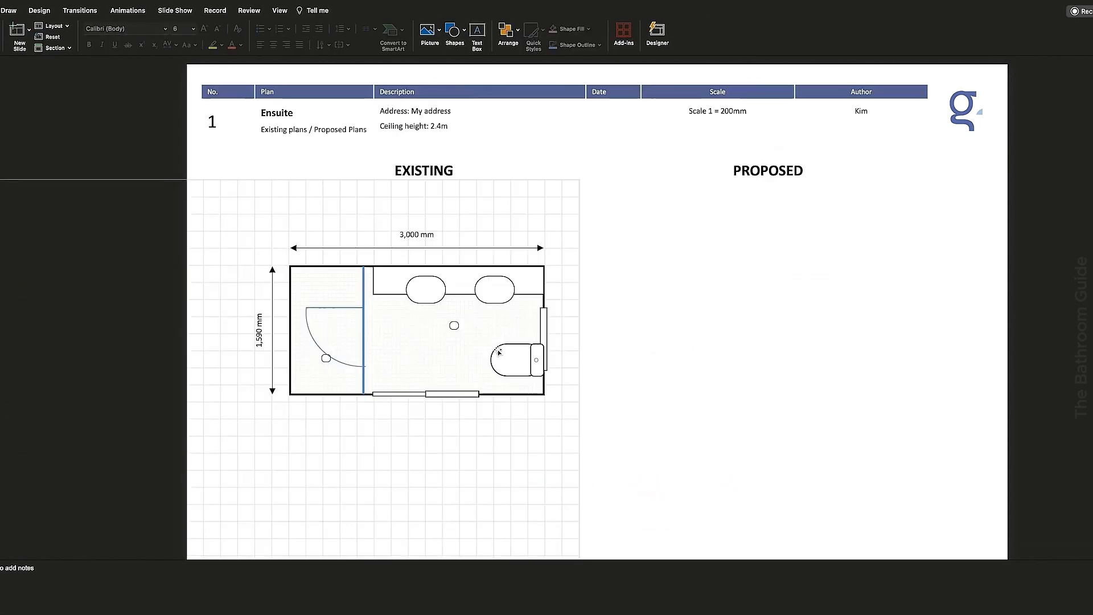
Step: Add a shower head shape on the lower wall of the shower, just below the floor waste
key(ctrl+v)
drag(259, 501, 323, 382)
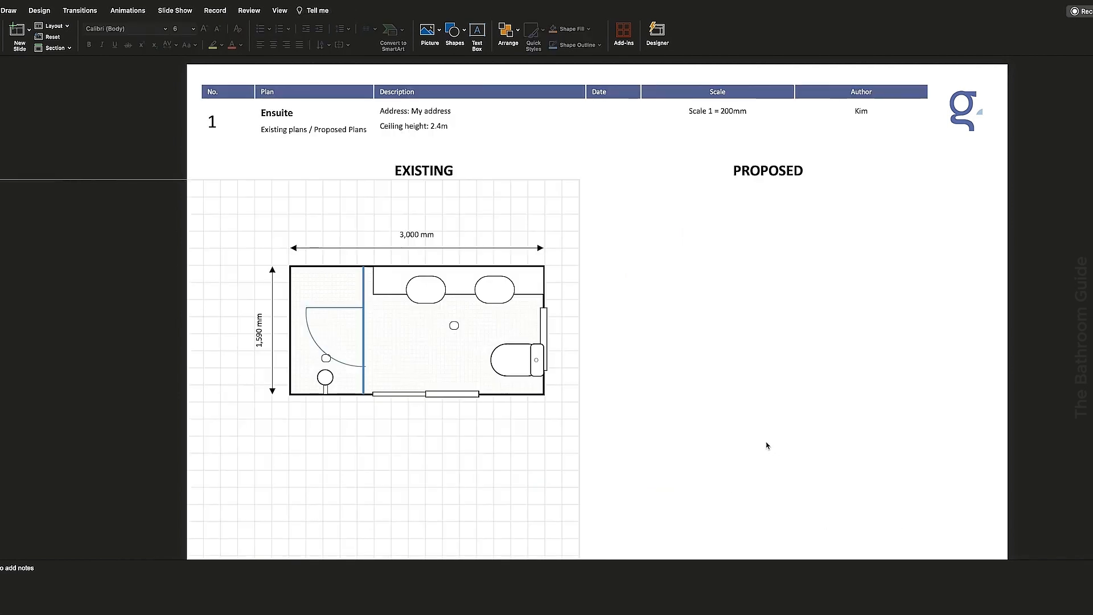
Step: Place a downlight mid-room, a larger rounded fan symbol on the shower glass, and small electrical rectangles on the right-hand and lower walls
key(ctrl+v)
drag(727, 484, 362, 338)
click(731, 400)
drag(365, 337, 489, 394)
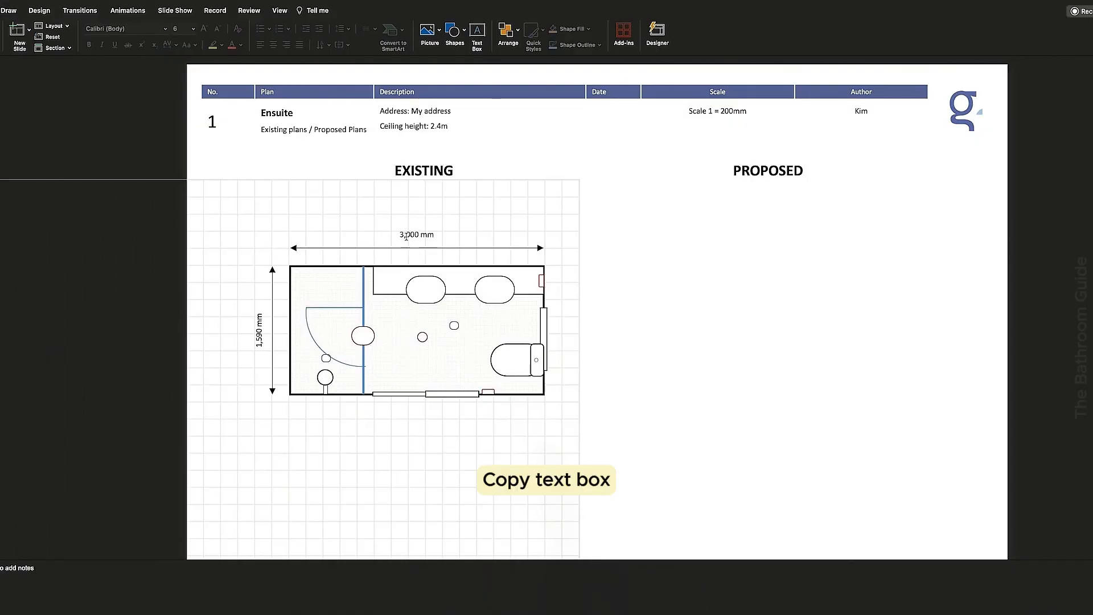
Step: Duplicate the 3,000 mm text box to label the sliding door "Cavity slider door" and, rotated alongside the right-hand wall, the "Window"
click(431, 229)
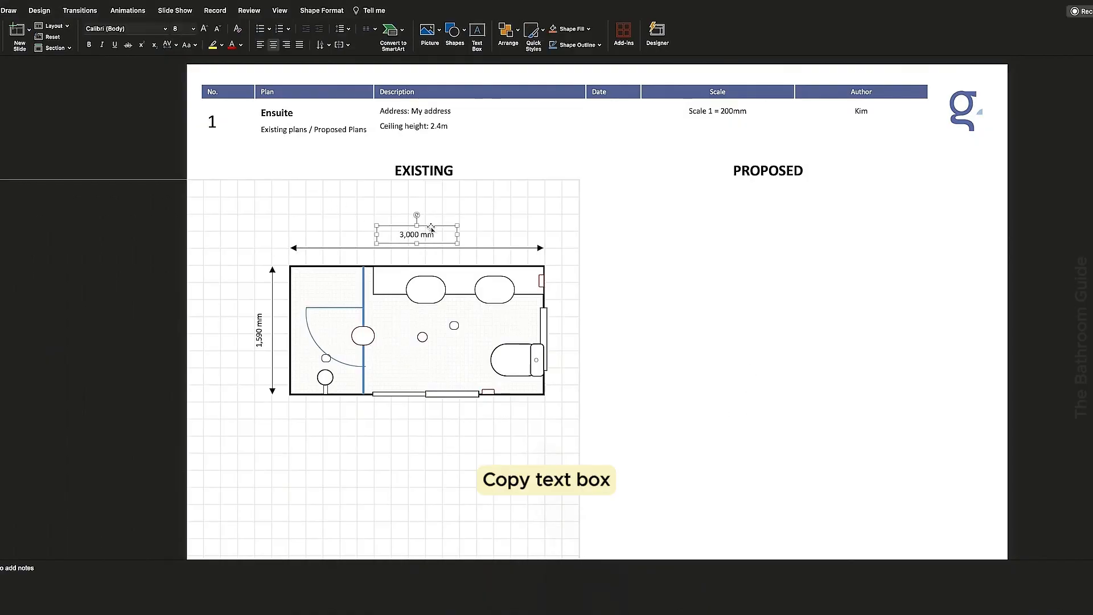
drag(432, 228, 476, 422)
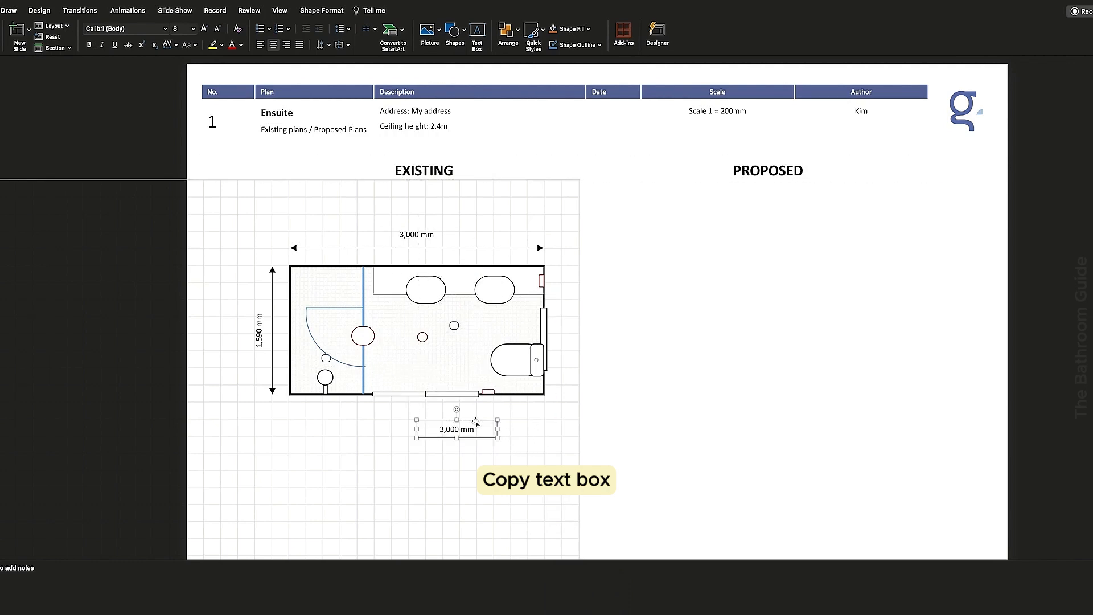
text(c)
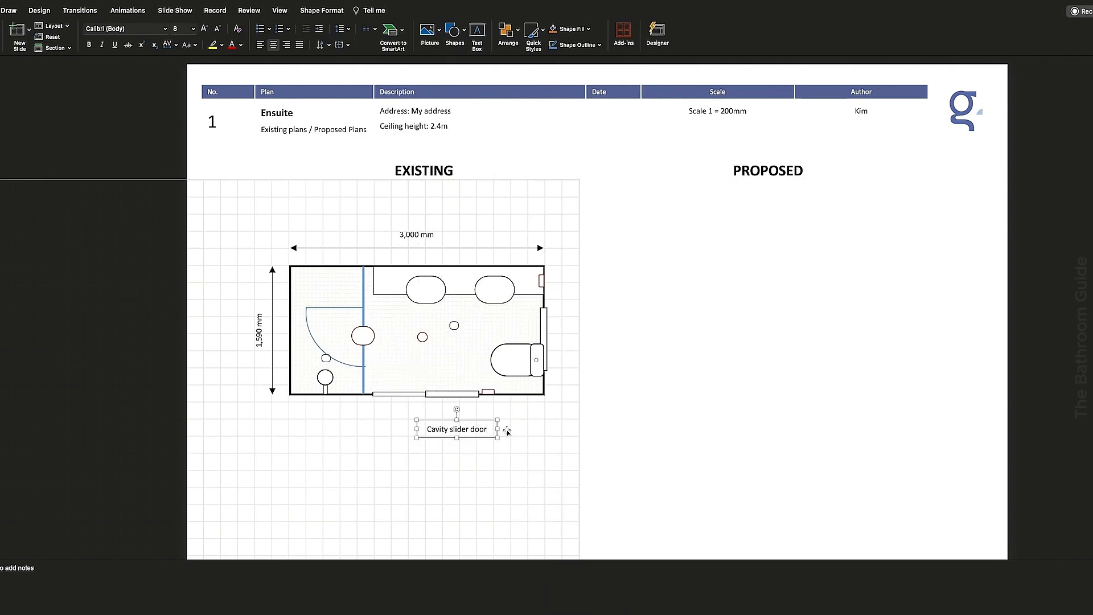
drag(488, 424, 561, 427)
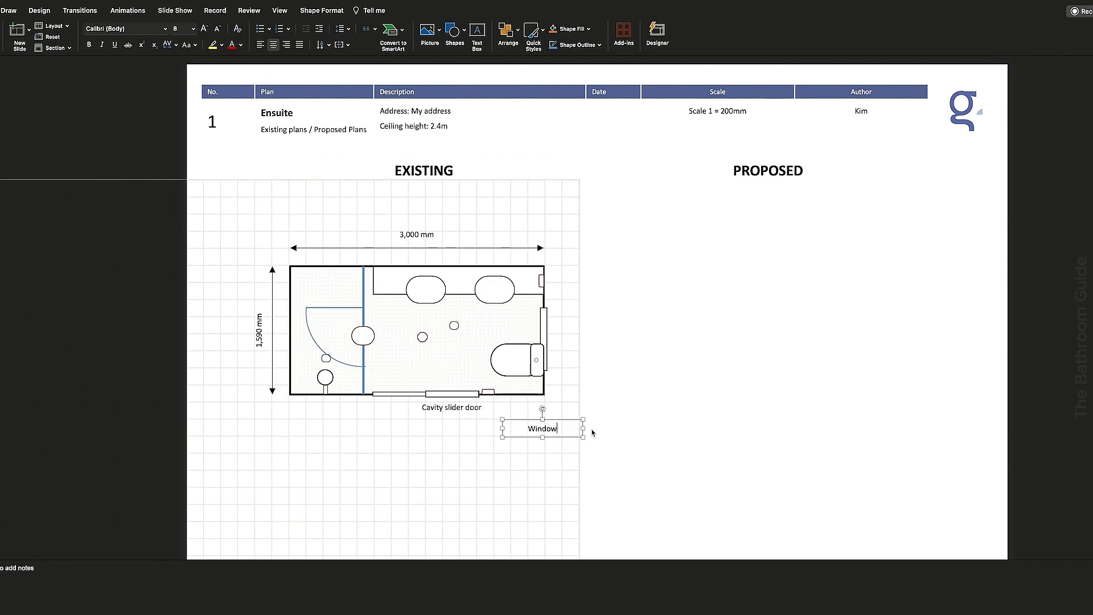
drag(571, 424, 564, 358)
Step: Label the rounded symbol on the shower glass "Fan" and add the label "Downlight" below the downlight
text(F)
drag(398, 428, 449, 343)
text(Downlight)
click(656, 506)
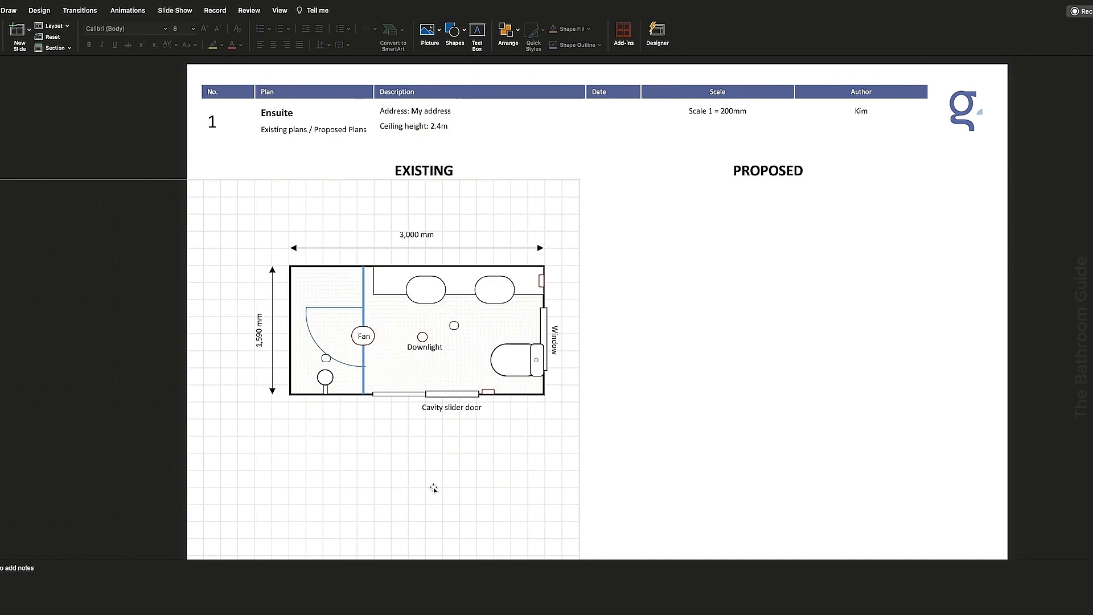
Step: Shift the background grid picture across so it also covers the PROPOSED area, and nudge it up slightly
drag(413, 477, 791, 477)
key(Up)
key(Up)
key(Up)
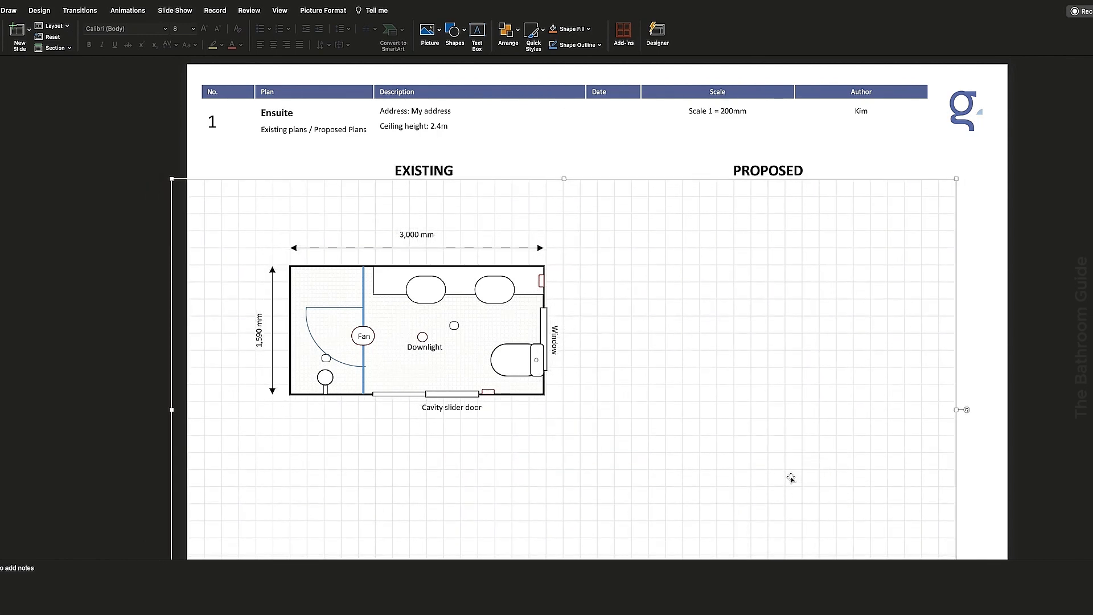
click(1003, 381)
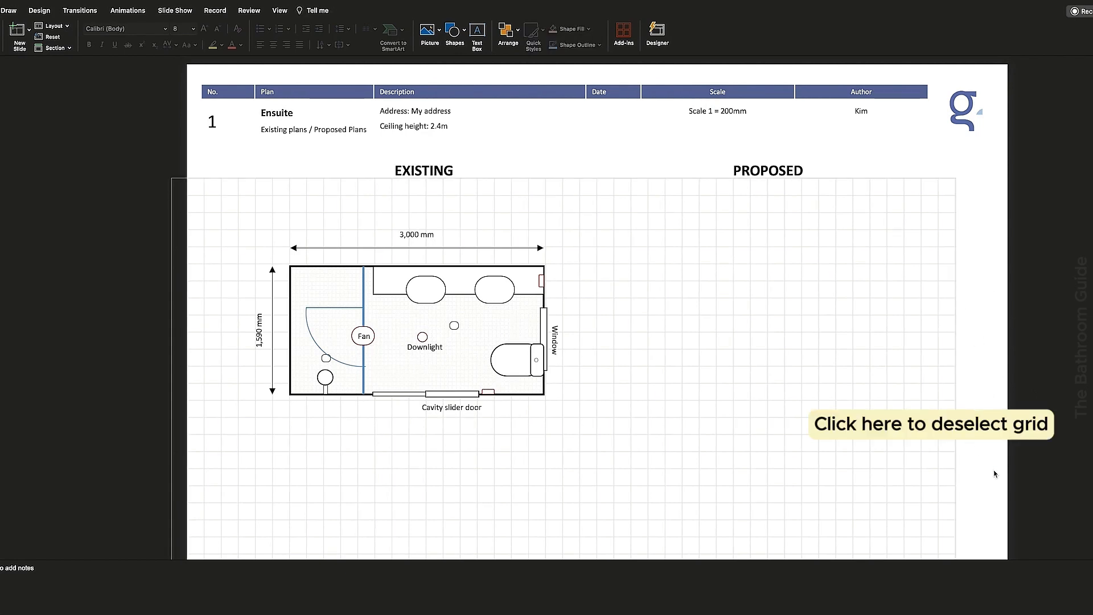
Step: Copy the complete existing plan with its dimensions and labels, and place the duplicate under the PROPOSED heading
drag(995, 499, 204, 206)
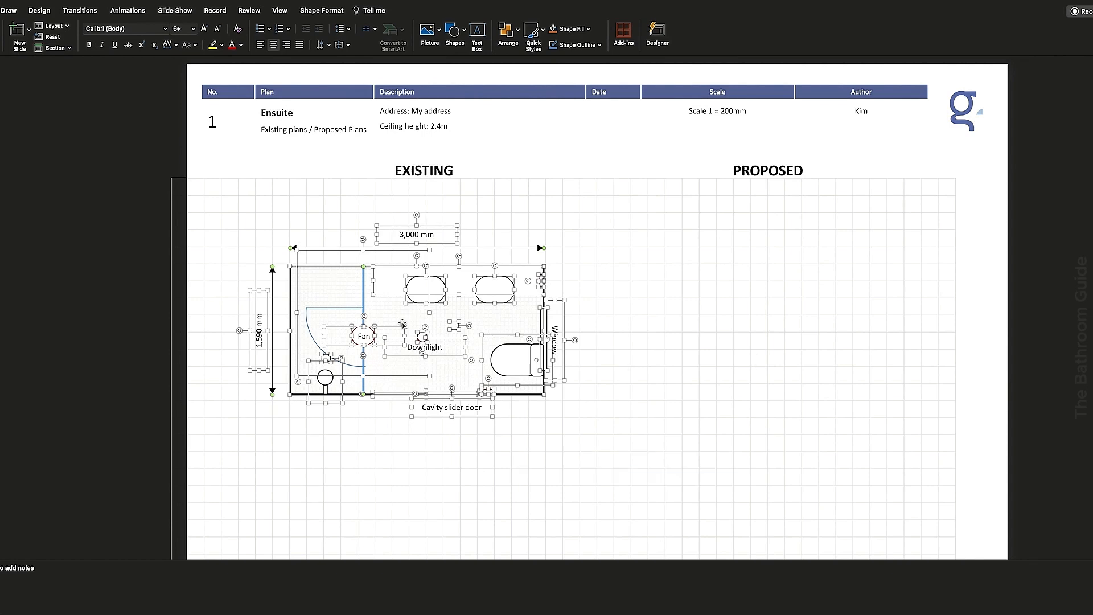
key(super+c)
key(super+v)
drag(399, 327, 744, 314)
click(971, 391)
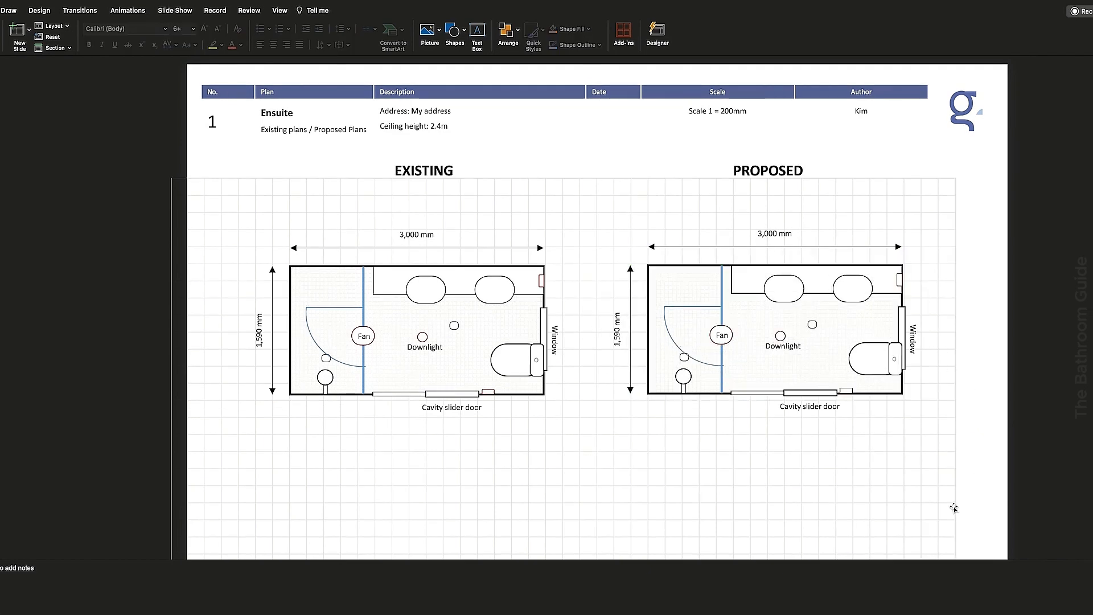
Step: Try deleting the toilet from the proposed plan, and undo the deletion
click(875, 360)
key(Delete)
click(853, 289)
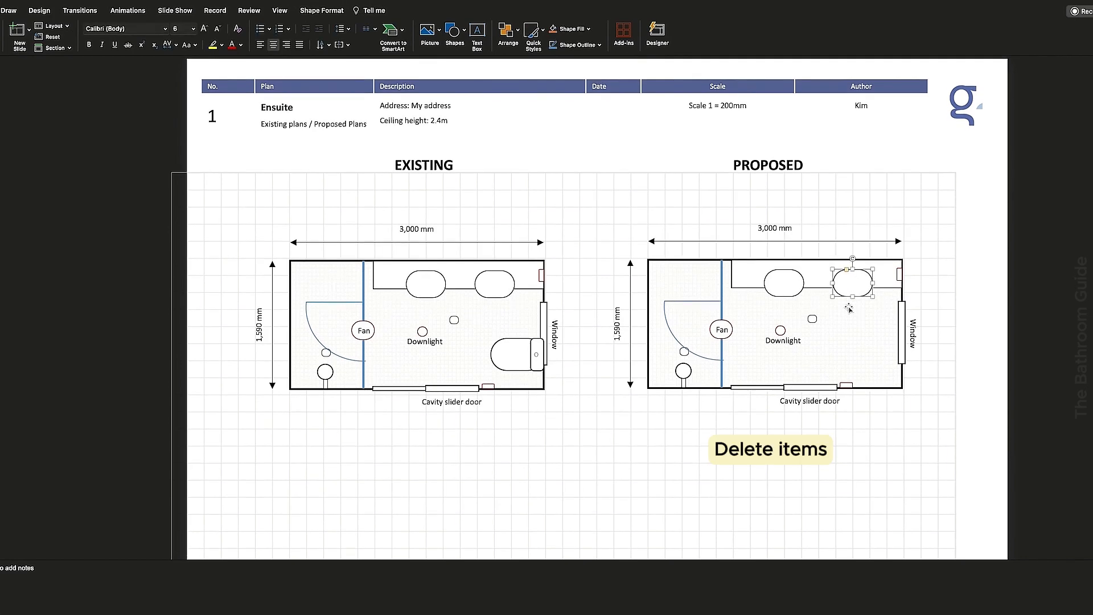
key(super+z)
click(994, 375)
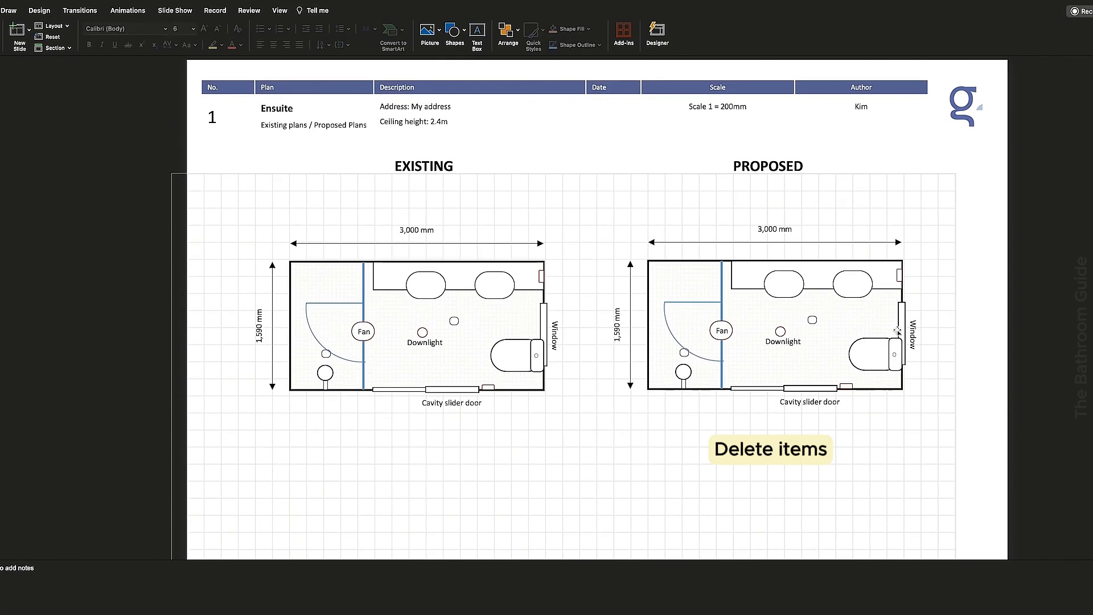
Step: Delete both basins and the vanity benchtop from the proposed plan
scroll(903, 328, down, 1)
click(853, 282)
key(Delete)
click(784, 281)
key(Delete)
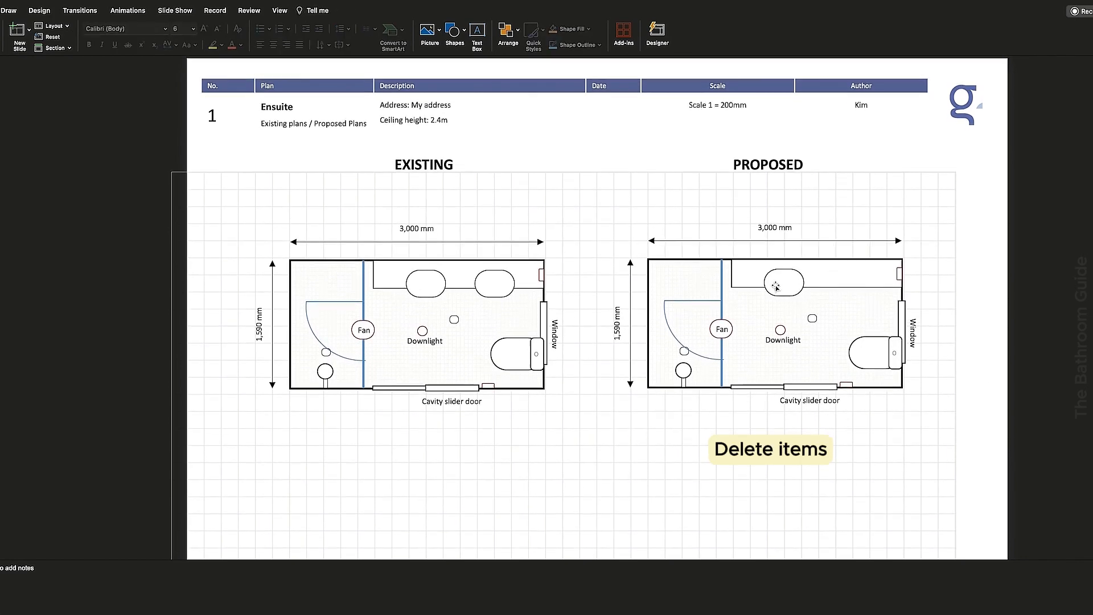
click(746, 285)
key(Delete)
Step: Delete the downlight, its label, the fan and the shower glass from the proposed plan
click(781, 330)
key(Delete)
click(783, 340)
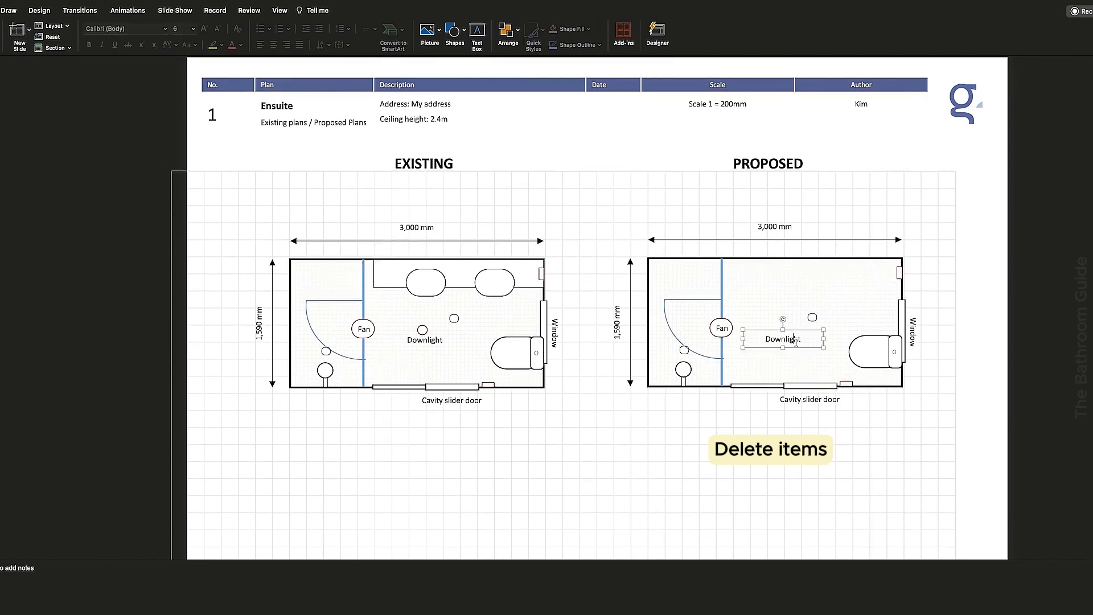
key(Delete)
click(722, 329)
key(Delete)
click(723, 347)
key(Delete)
Step: Delete the shower door, shower drain, shower head and the small electrical boxes beside the slider door and window from the proposed plan
click(710, 300)
key(Delete)
click(685, 350)
key(Delete)
click(684, 370)
key(Delete)
click(812, 318)
click(988, 361)
click(846, 388)
key(Delete)
click(899, 278)
Step: Copy the Double Vanity 1,500mm from the shapes slide and place it inside the proposed room
key(Page_Down)
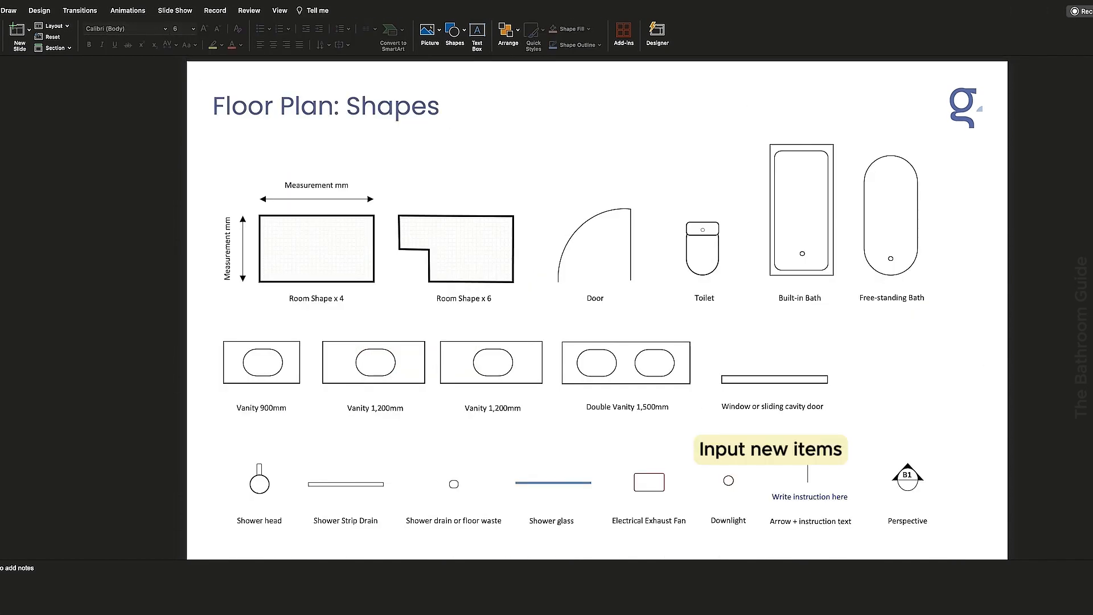
click(629, 373)
key(ctrl+c)
key(Page_Up)
key(ctrl+v)
drag(626, 373, 751, 331)
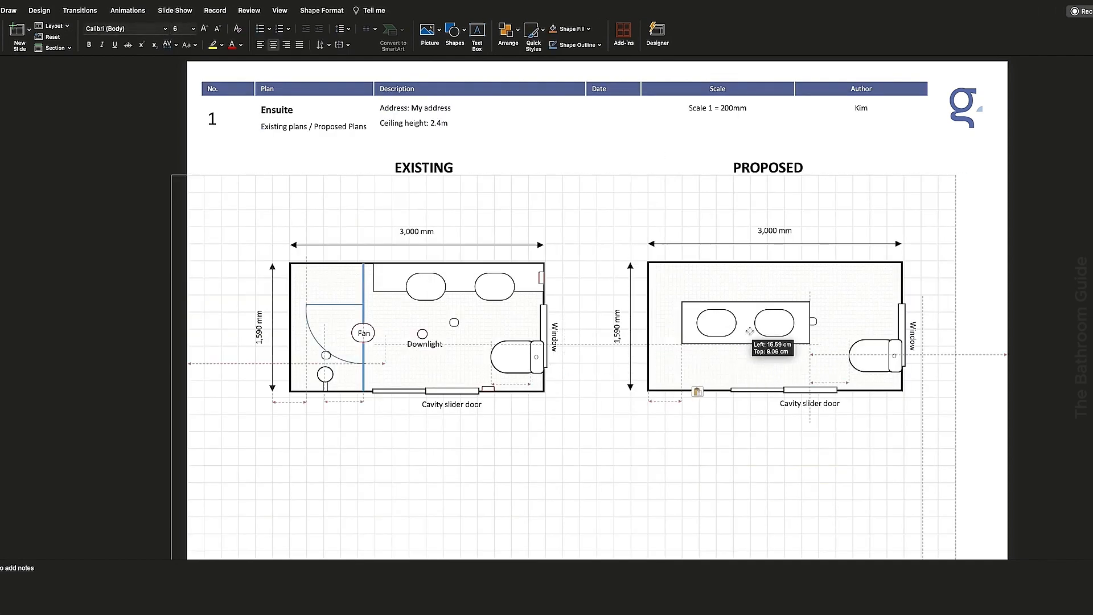
Step: Ungroup the proposed double vanity, narrow its right basin to a round shape, and delete the left basin
right_click(751, 330)
mouse_move(817, 376)
click(888, 398)
click(784, 328)
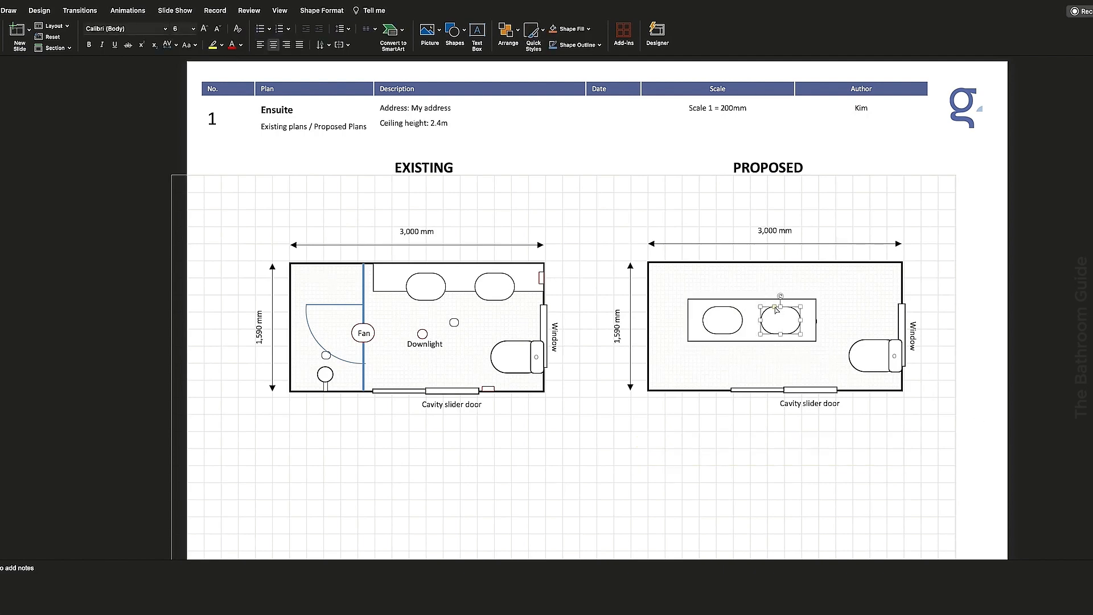
drag(801, 320, 792, 321)
click(705, 324)
key(Delete)
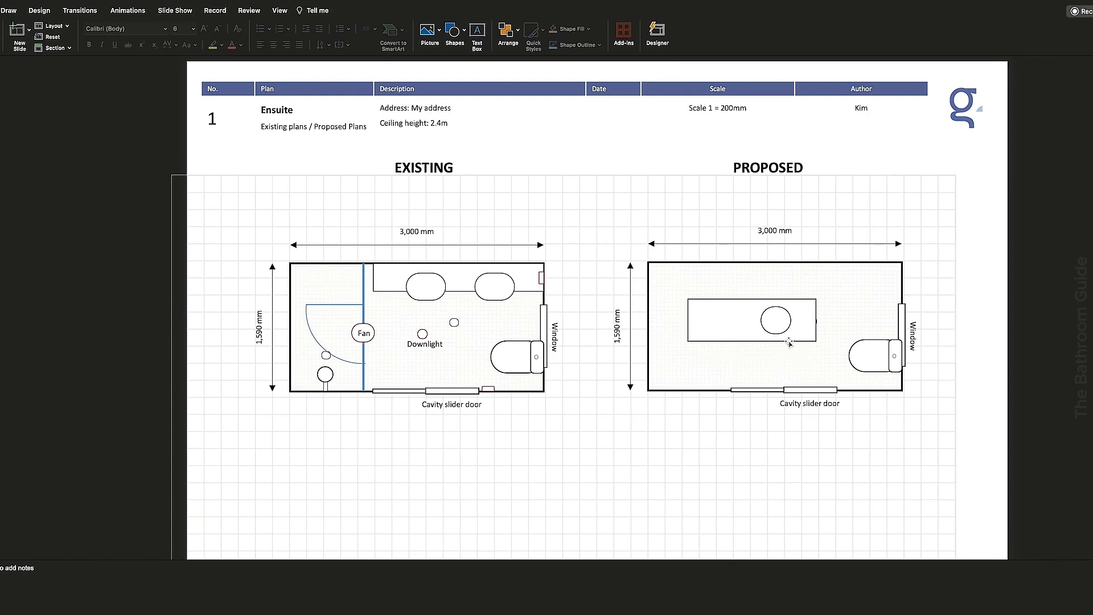
Step: Duplicate the round basin onto the vanity's left half, and move the complete vanity into the proposed room's upper right corner
click(785, 324)
key(super+v)
drag(784, 324, 724, 321)
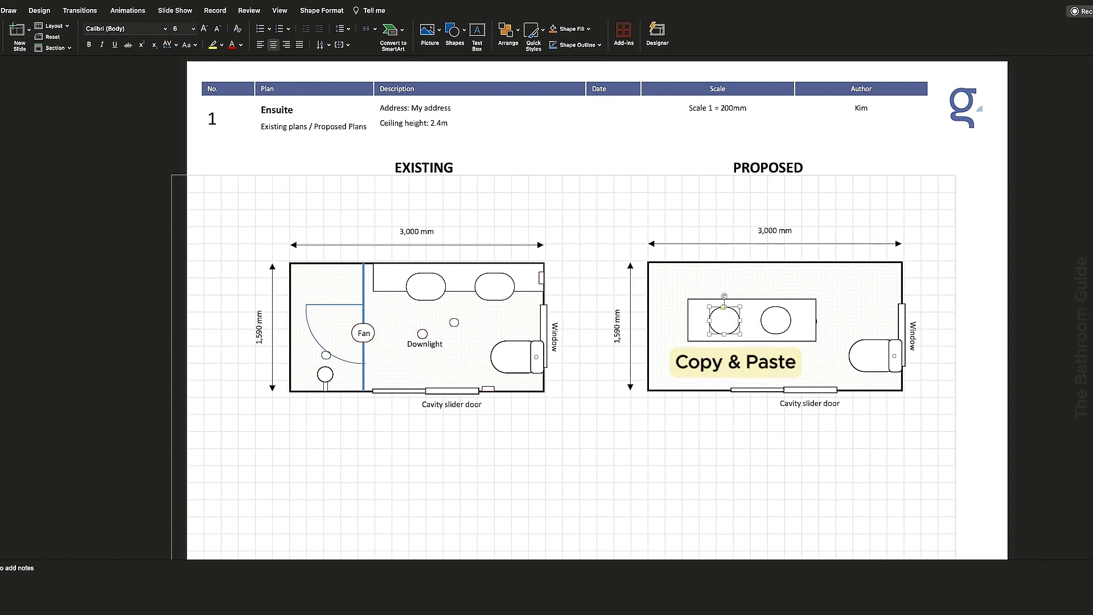
shift+click(778, 328)
shift+click(798, 340)
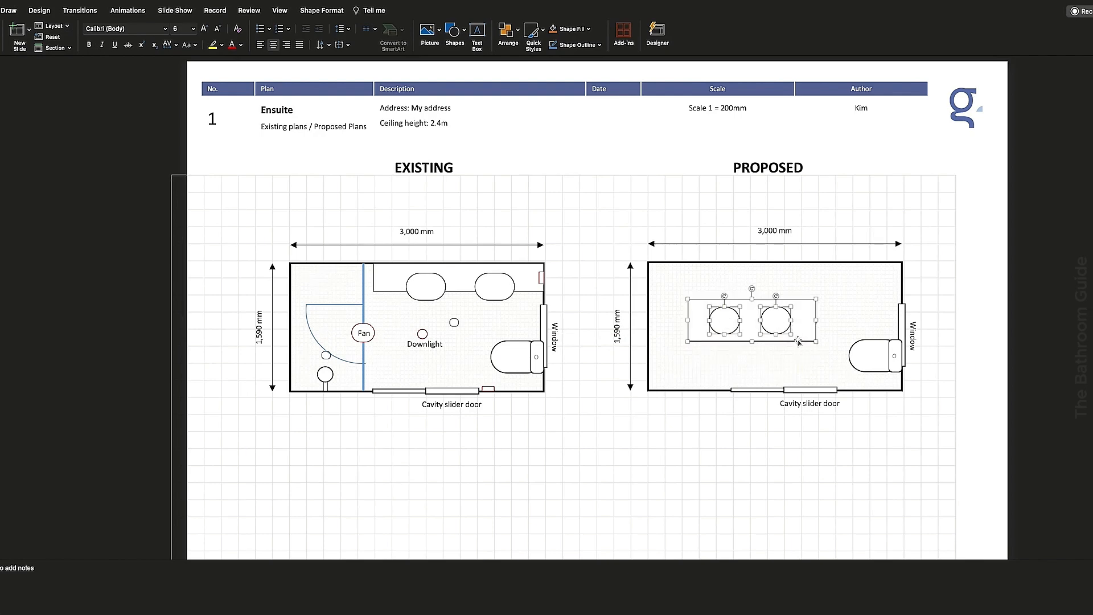
drag(800, 340, 886, 295)
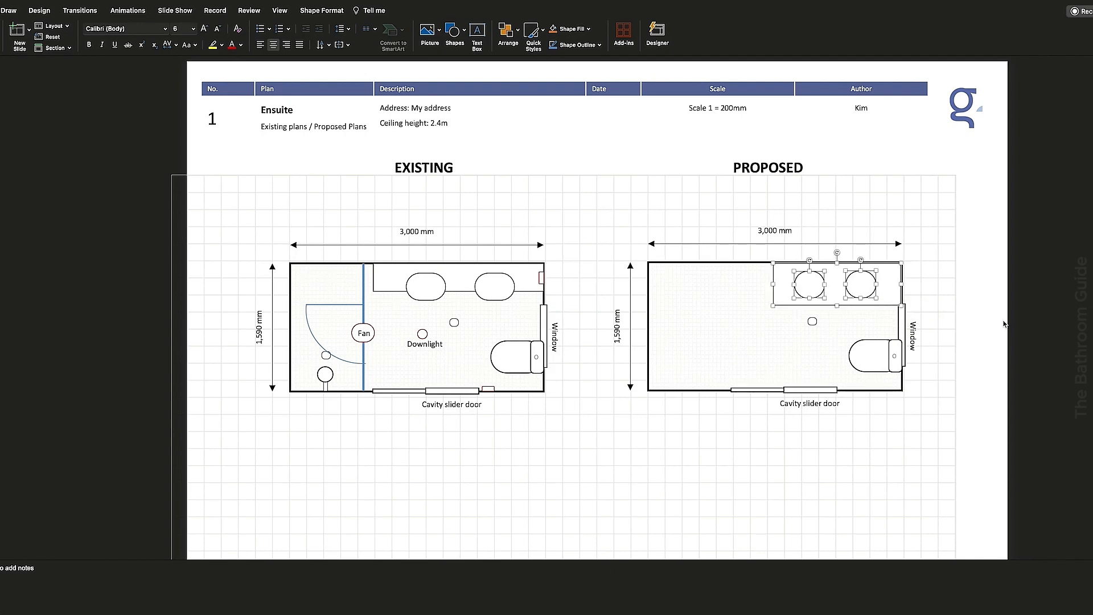
click(769, 362)
Step: Copy the existing plan's shower glass into the proposed room, running about five grid squares down from the upper wall
click(368, 322)
key(ctrl+c)
key(ctrl+v)
drag(373, 326, 590, 326)
drag(597, 406, 725, 333)
click(966, 485)
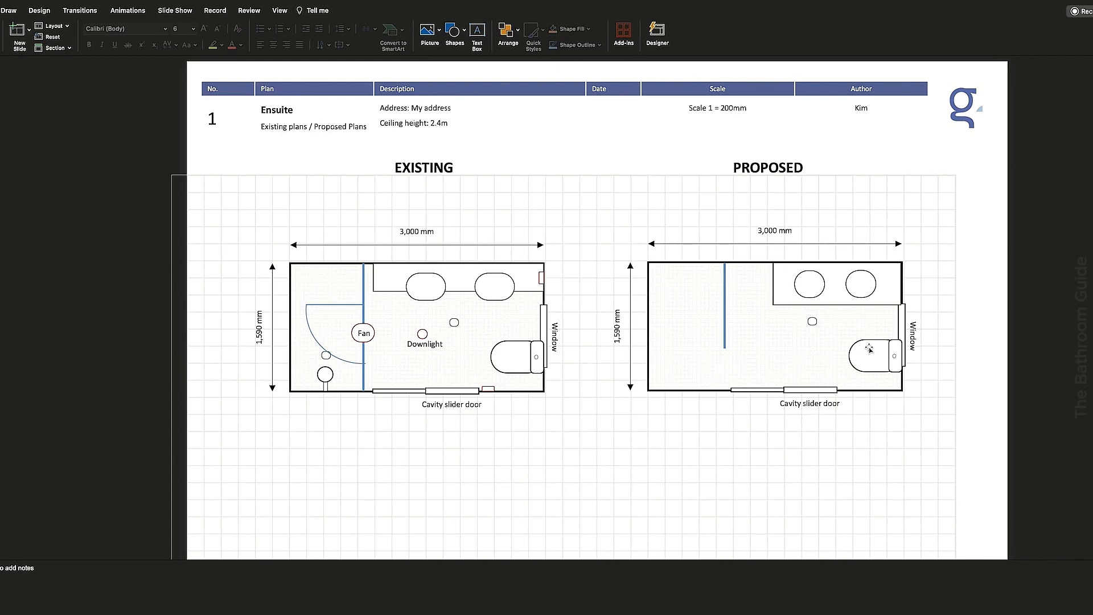
Step: Use a temporary rectangle copied from the benchtop to set the proposed shower's width, shift the glass to its edge, and delete the rectangle
click(786, 307)
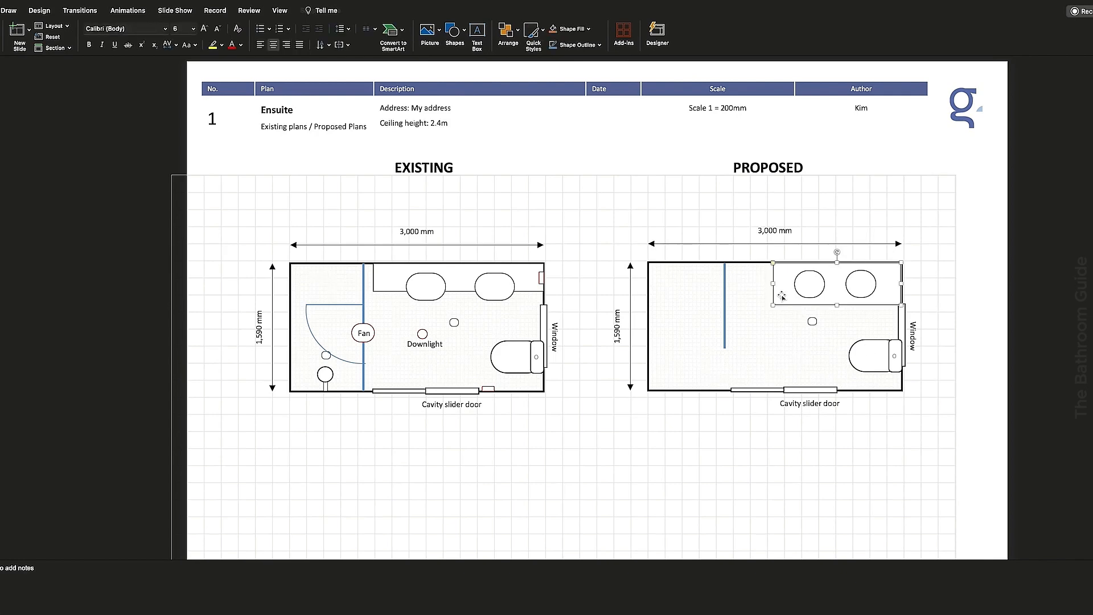
drag(783, 297, 723, 359)
drag(725, 299, 734, 298)
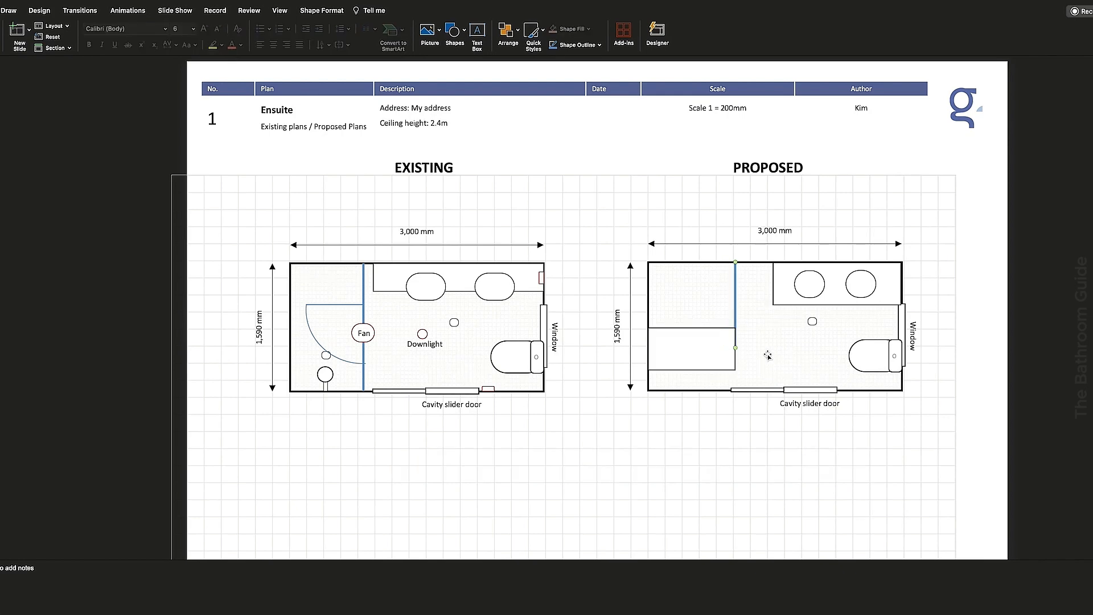
click(700, 345)
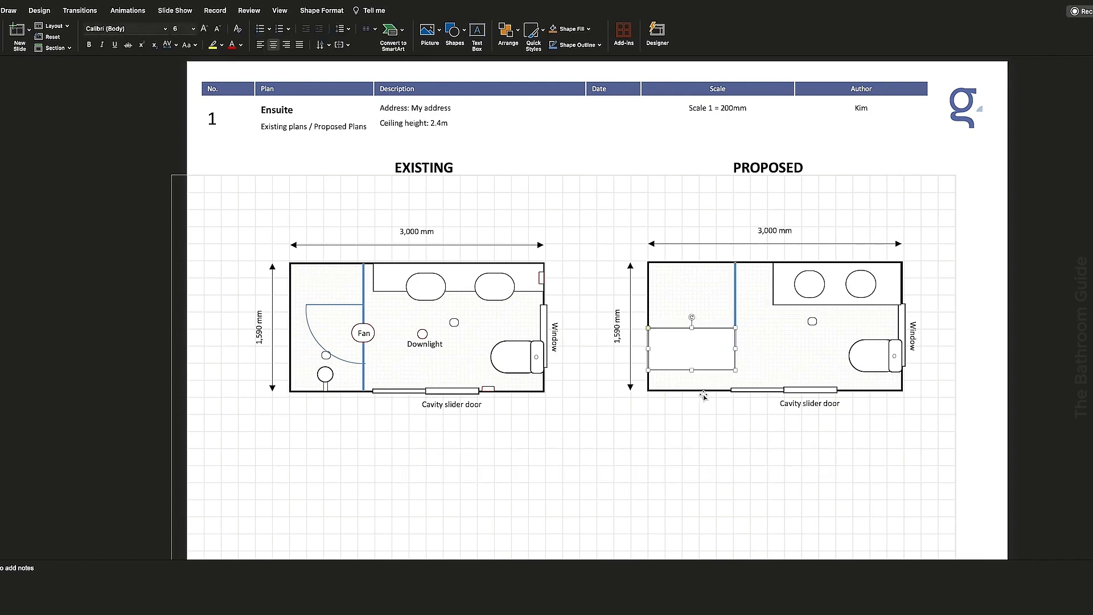
key(Delete)
Step: Copy the shower head onto the upper wall of the proposed shower, and the floor waste shape into both vanity basins
drag(315, 374, 695, 280)
drag(454, 322, 861, 284)
Step: Copy the Shower Strip Drain shape onto the plan slide and resize it into a small, narrow upright rectangle
key(Page_Down)
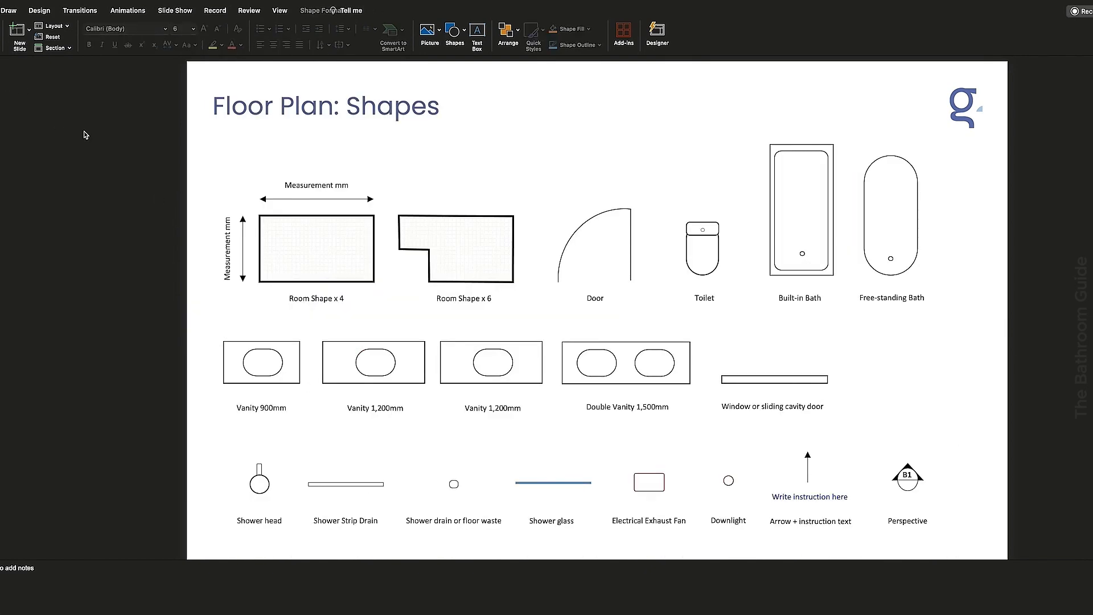
key(Page_Up)
key(ctrl+v)
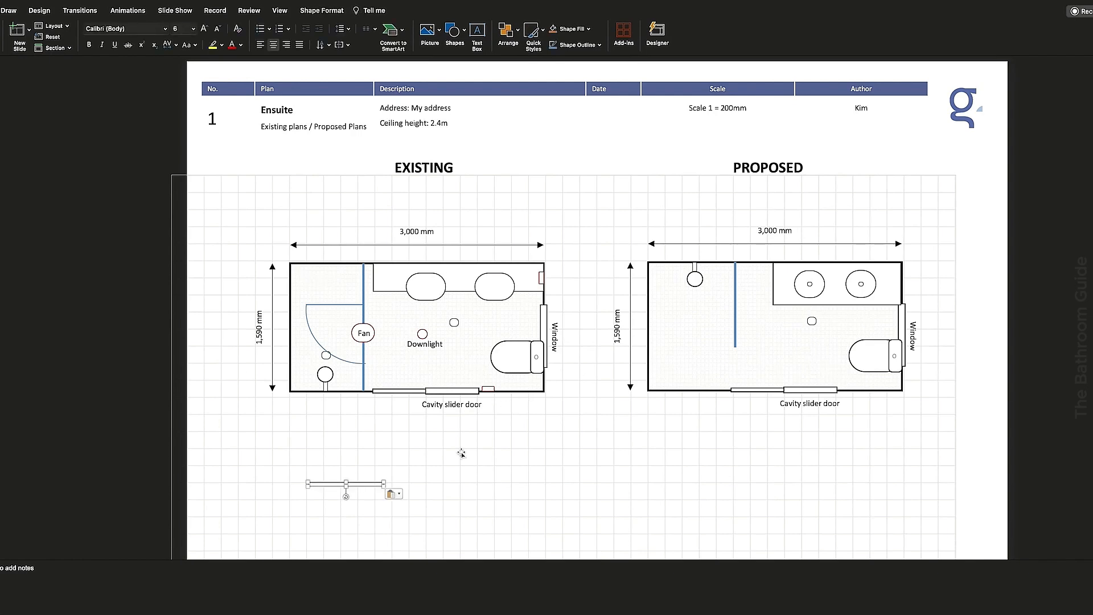
click(391, 493)
click(380, 490)
drag(384, 485, 311, 495)
click(305, 500)
Step: Shift the proposed vanity slightly left of the window wall and place the small upright rectangle at both of its ends
mouse_move(903, 281)
mouse_down()
mouse_move(872, 283)
mouse_move(884, 281)
mouse_up()
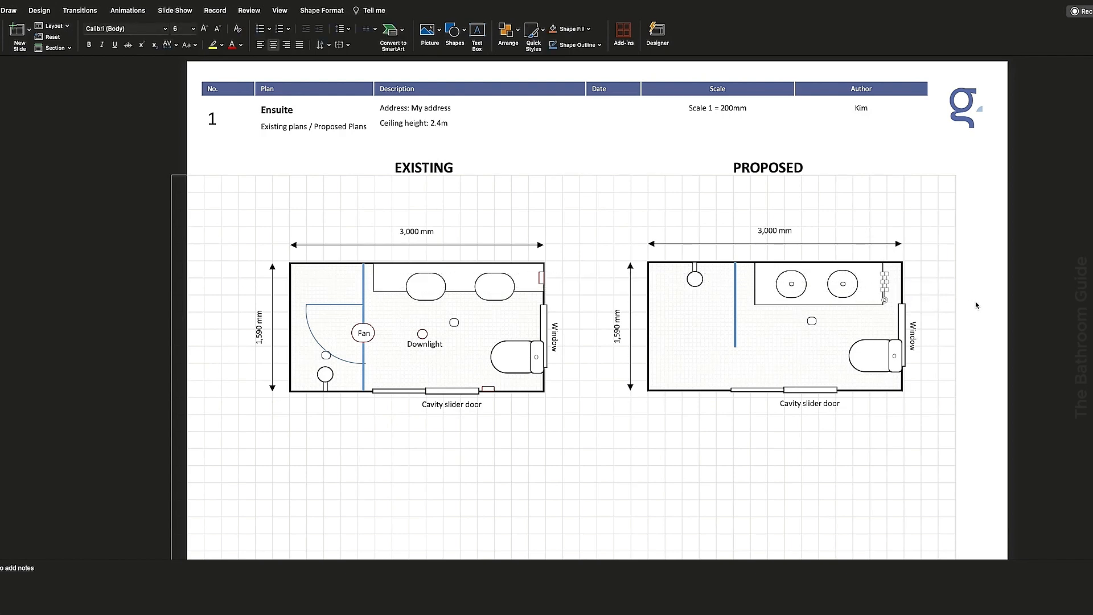
key(ctrl+v)
drag(888, 291, 753, 282)
Step: Copy the existing downlight to the front of each proposed basin, and the fan circle onto the proposed shower glass
click(422, 334)
key(ctrl+c)
key(ctrl+v)
drag(422, 334, 749, 337)
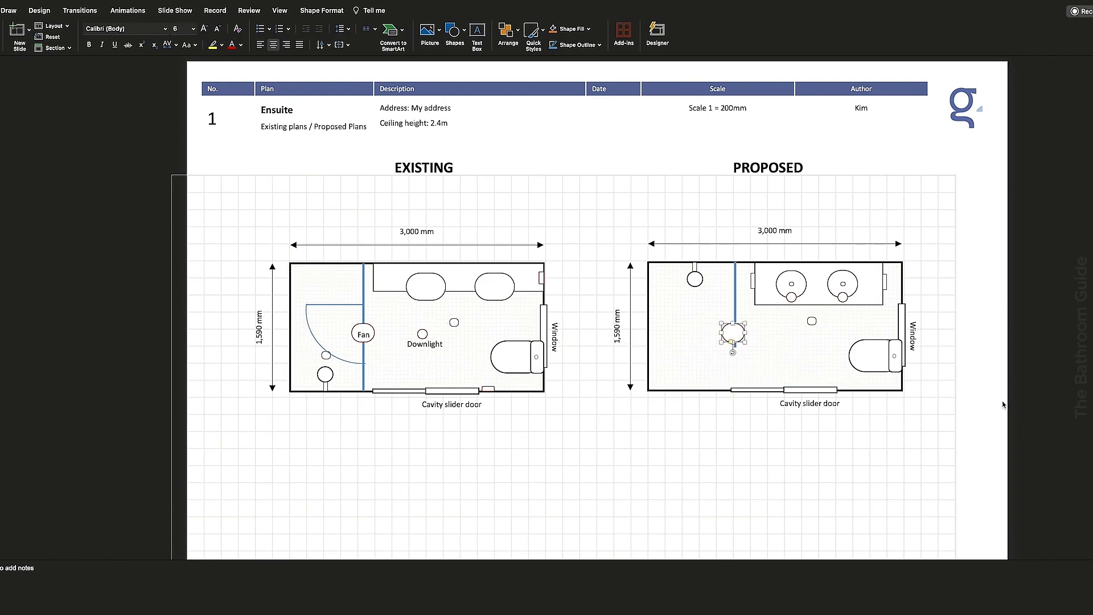
click(1004, 405)
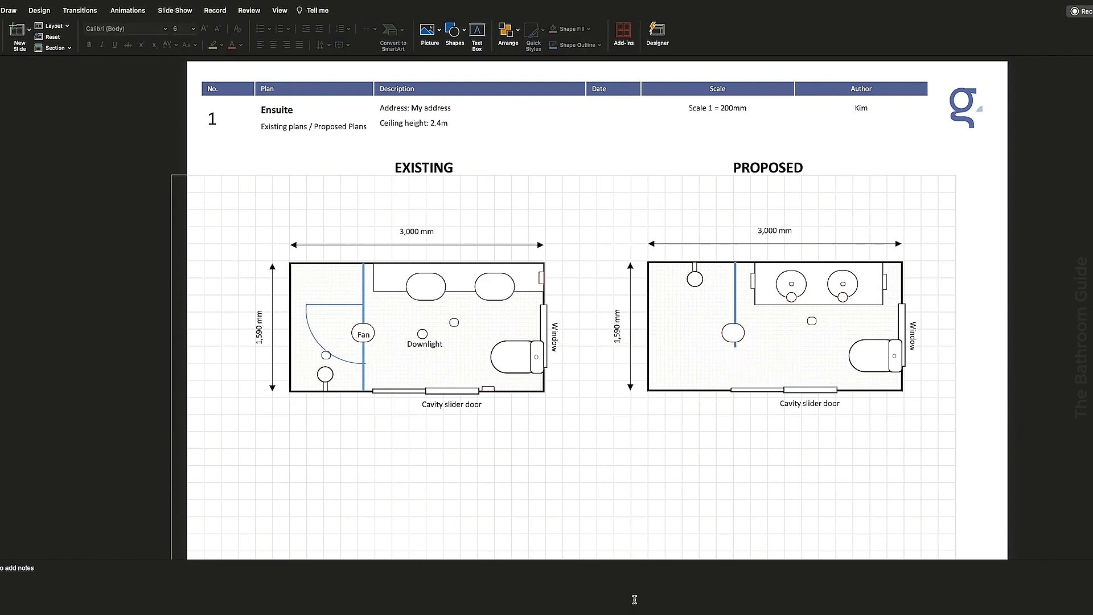
Step: Copy the arrow with its instruction text from the shapes slide and paste both below the proposed plan
key(Page_Up)
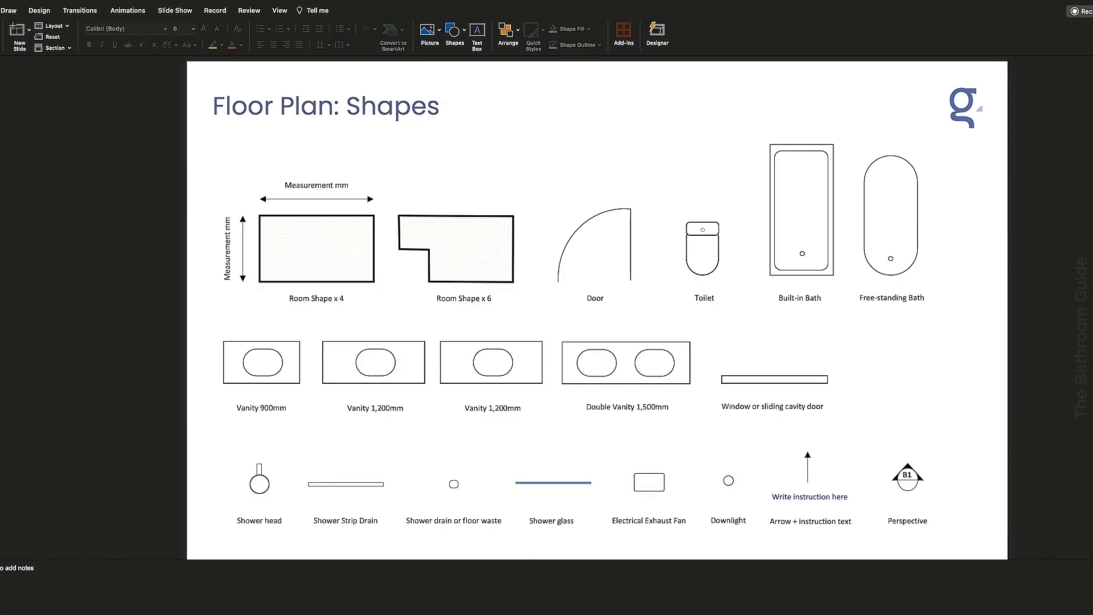
click(830, 494)
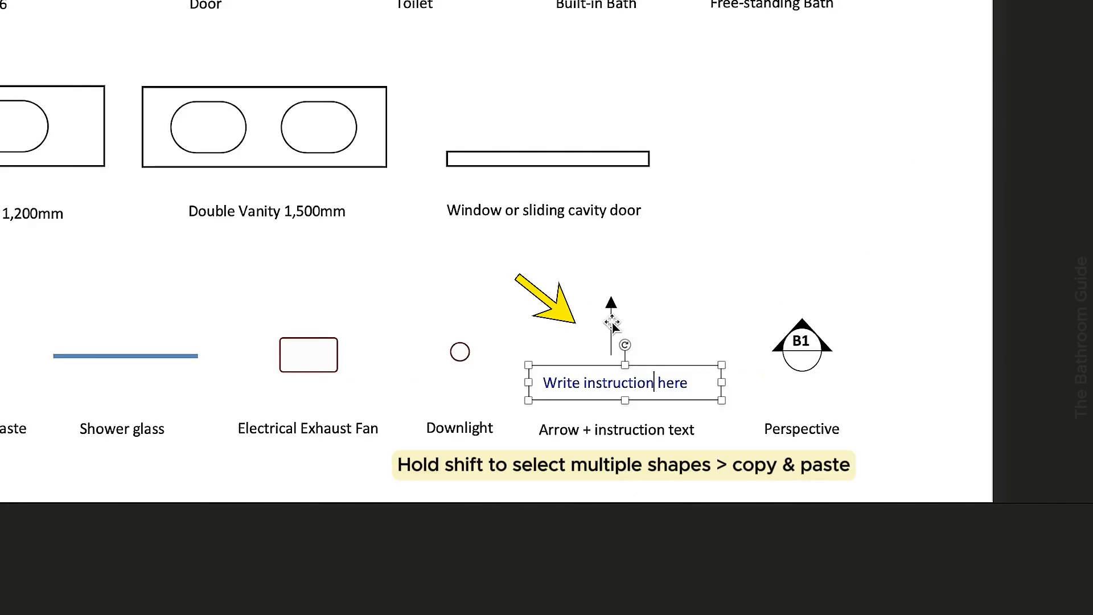
shift+click(612, 323)
key(ctrl+c)
key(Page_Down)
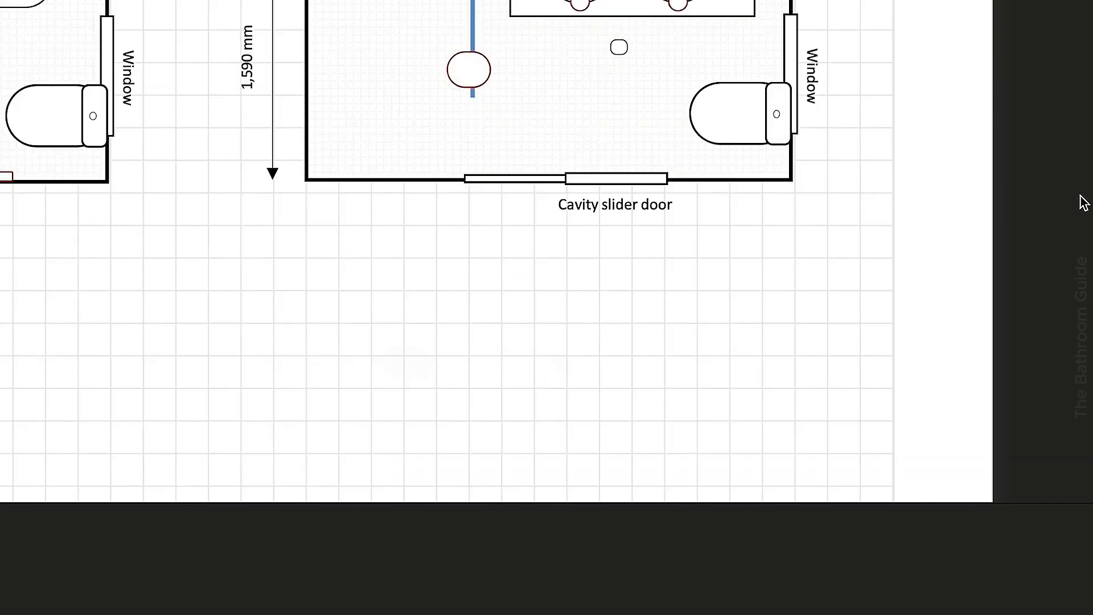
key(ctrl+v)
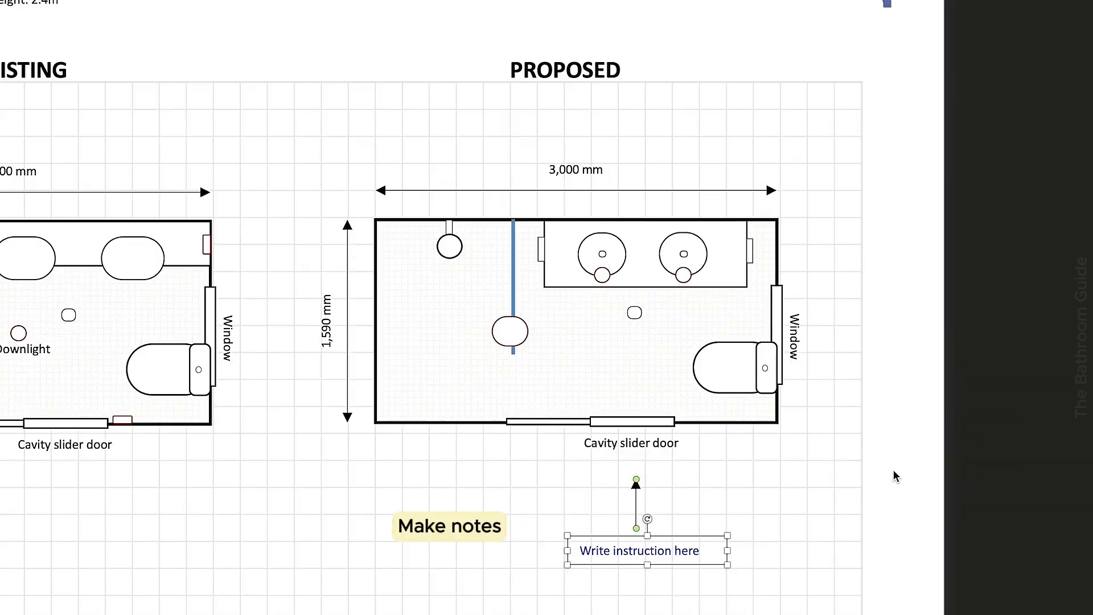
click(933, 245)
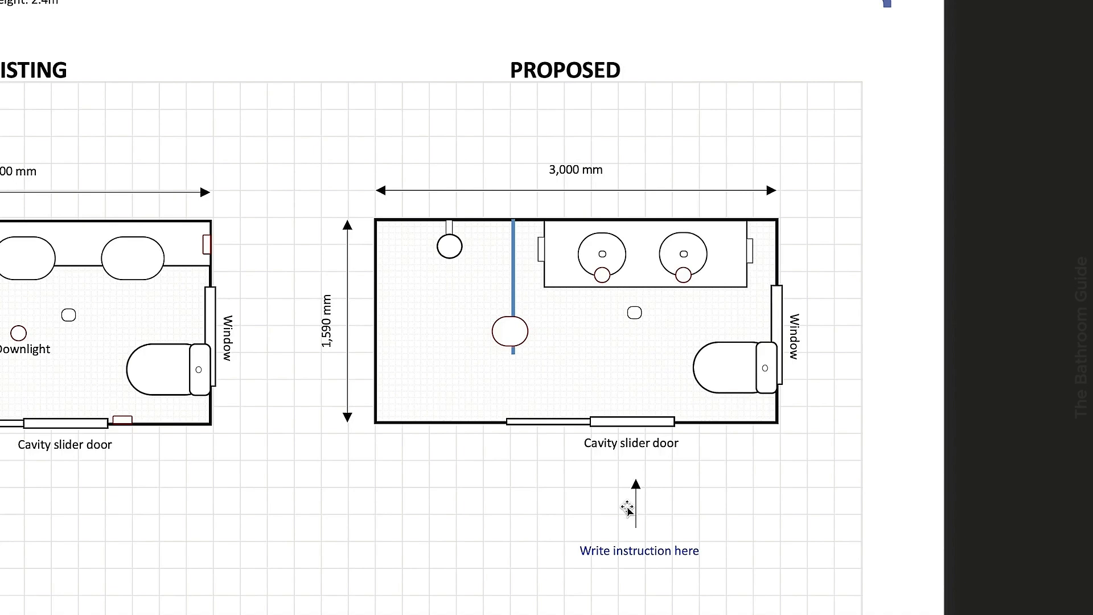
Step: Point the arrow down above the shower glass, change the note to "Shower glass panel 1,000mm", and place it over the arrow
drag(637, 504, 513, 135)
drag(585, 550, 741, 552)
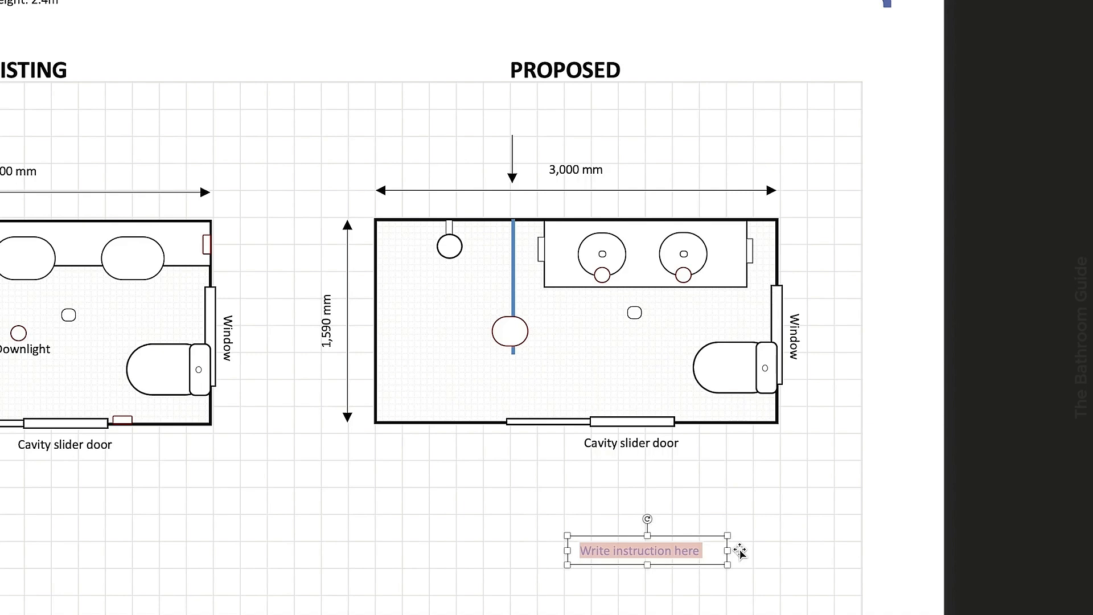
text(Shower glass panel)
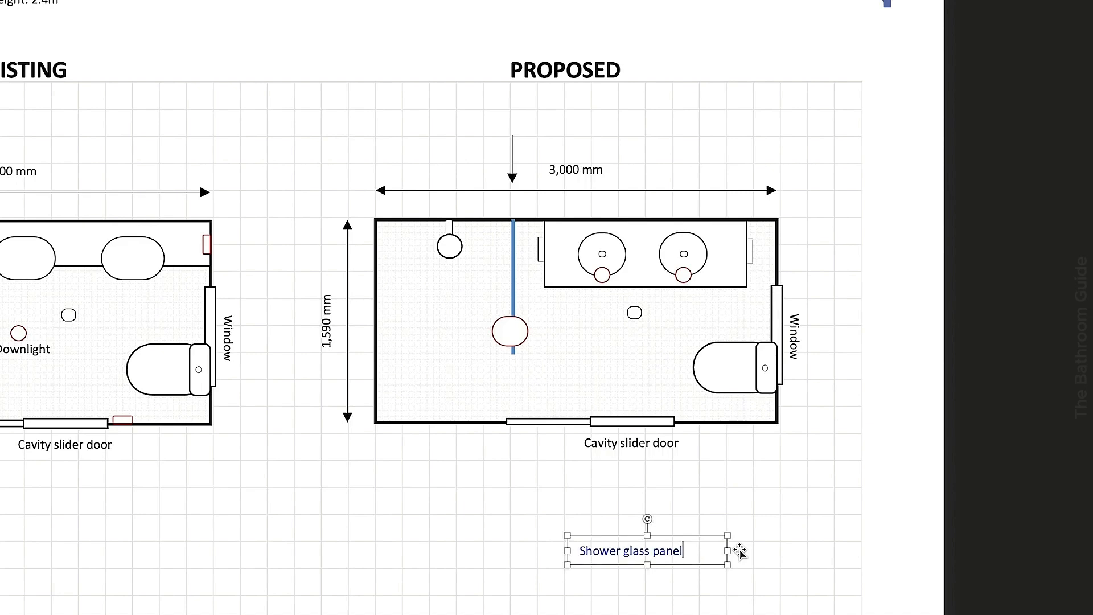
text( 1,000mm)
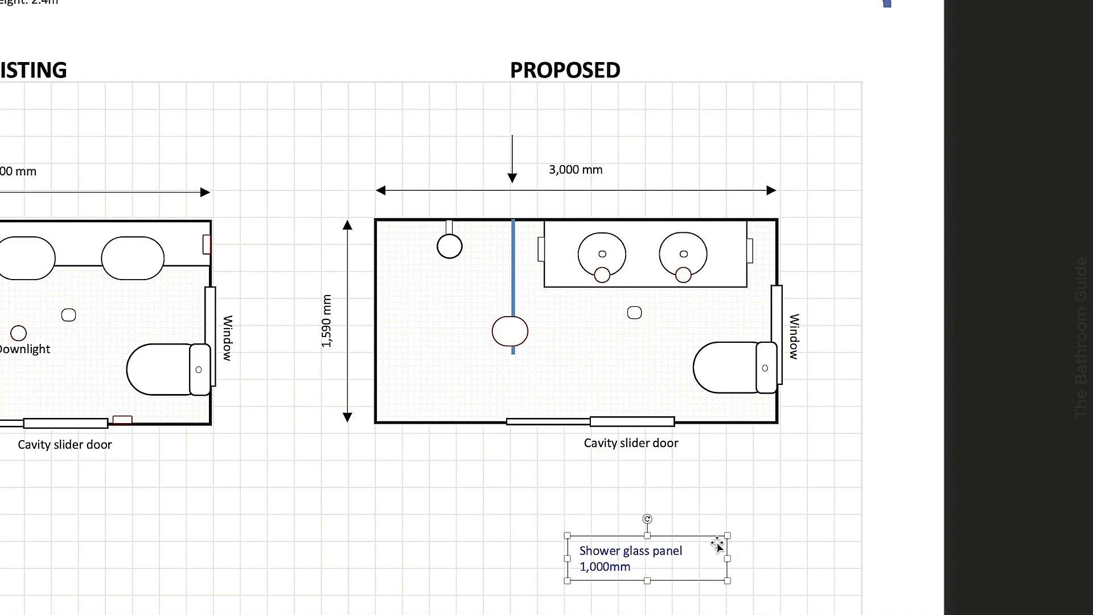
drag(704, 542, 613, 94)
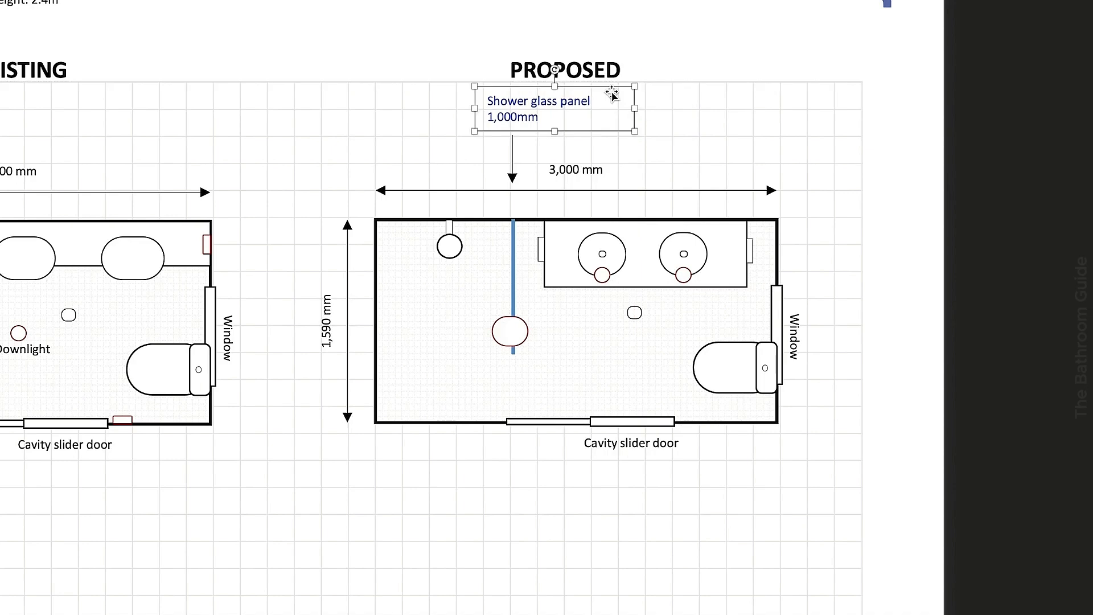
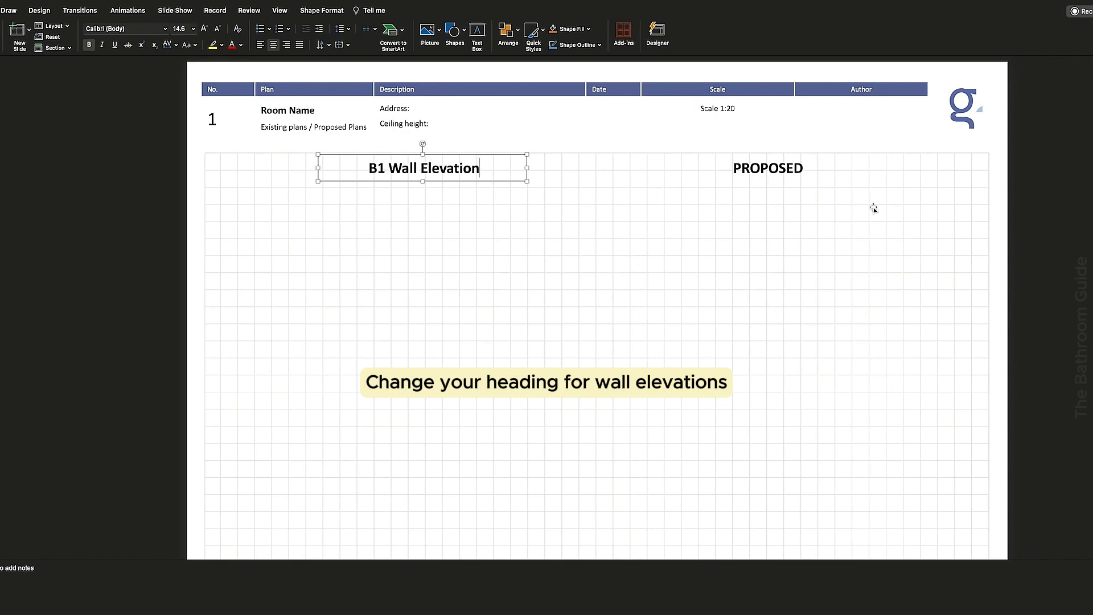
Step: Left-align the B1 Wall Elevation heading and move it near the grid's upper left corner, and remove the PROPOSED heading
click(260, 44)
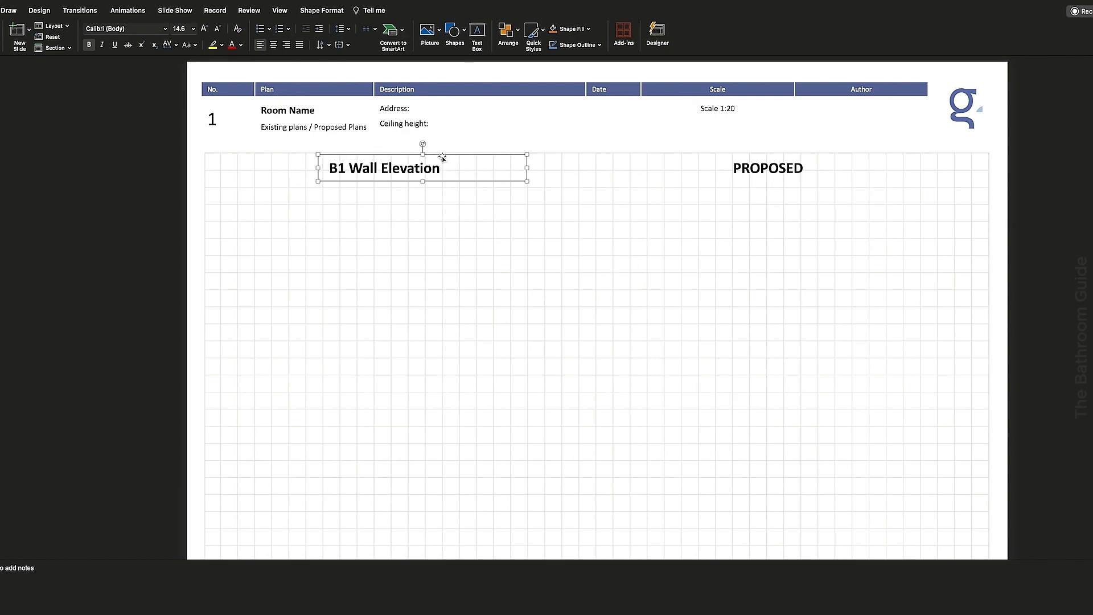
drag(450, 157, 383, 183)
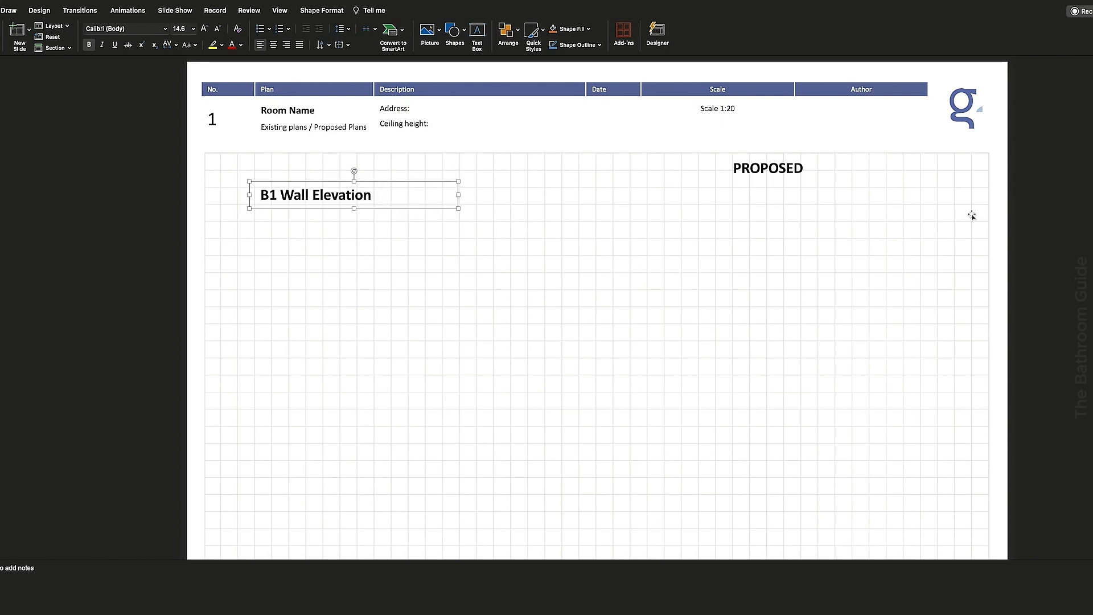
click(1018, 210)
click(788, 167)
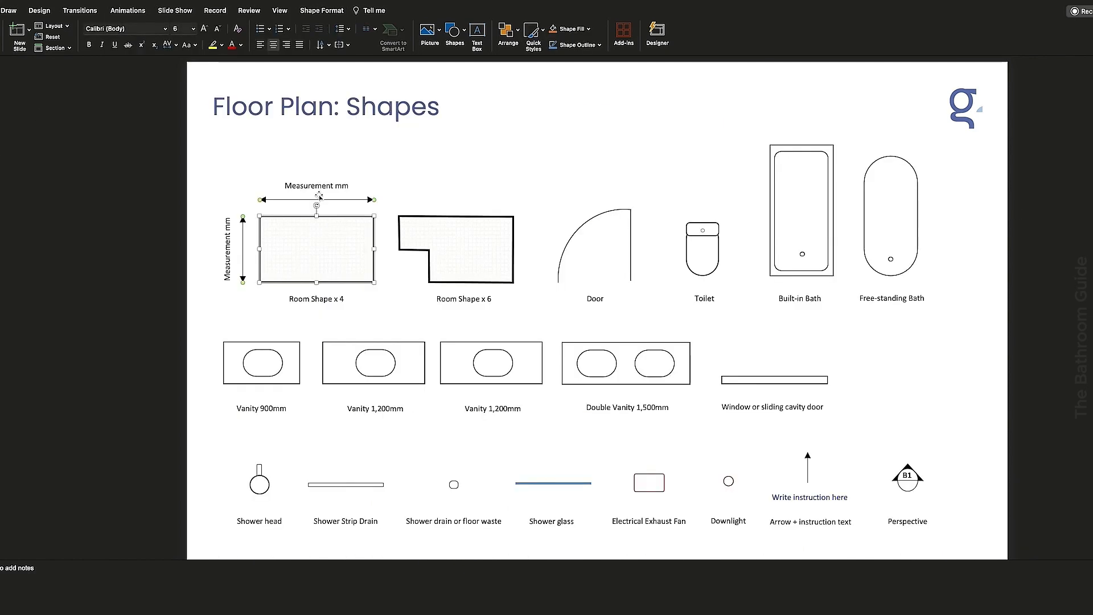
Step: Copy Room Shape x 4 with its measurement arrows and labels under the B1 Wall Elevation heading, and shift the background grid left
shift+click(311, 196)
shift+click(227, 243)
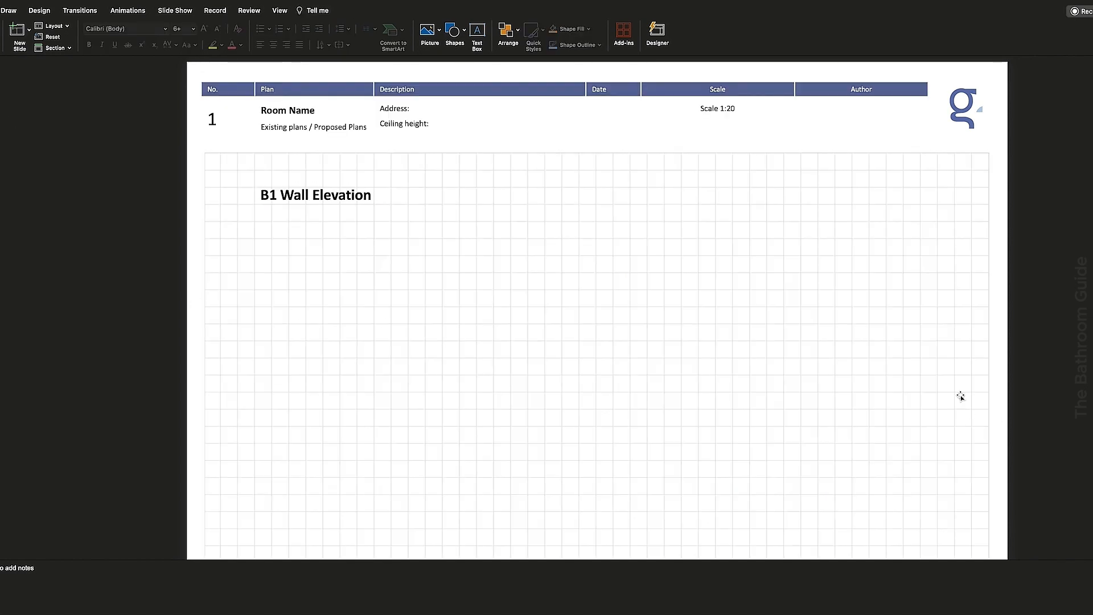
key(ctrl+v)
drag(335, 239, 350, 311)
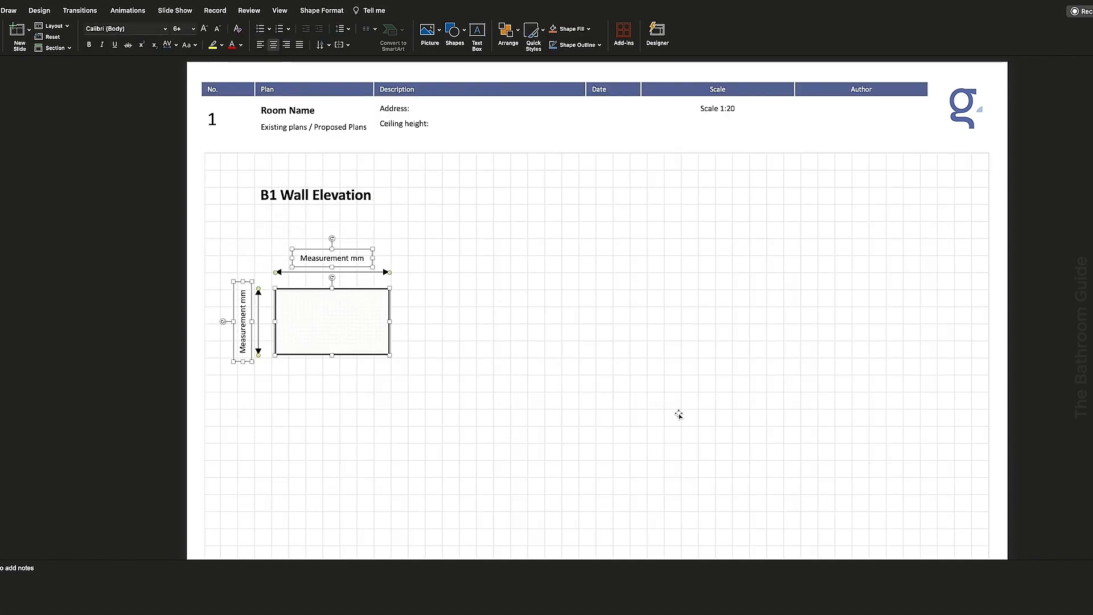
drag(980, 457, 571, 455)
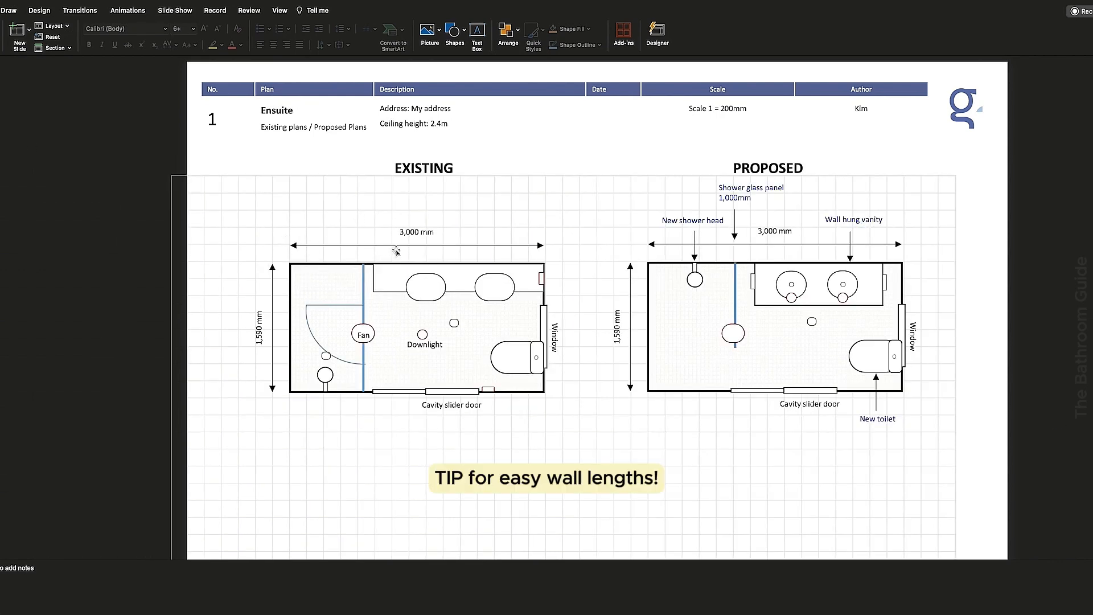
Step: Copy the 3,000 mm dimension from the existing plan above the B1 wall and delete the placeholder length arrow and label
click(405, 232)
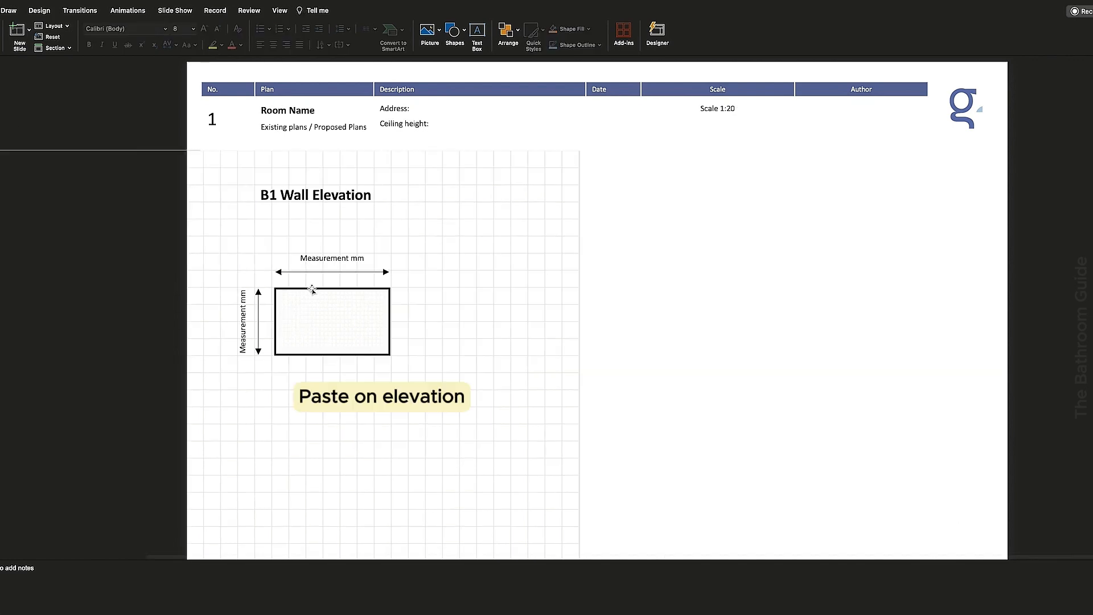
key(ctrl+v)
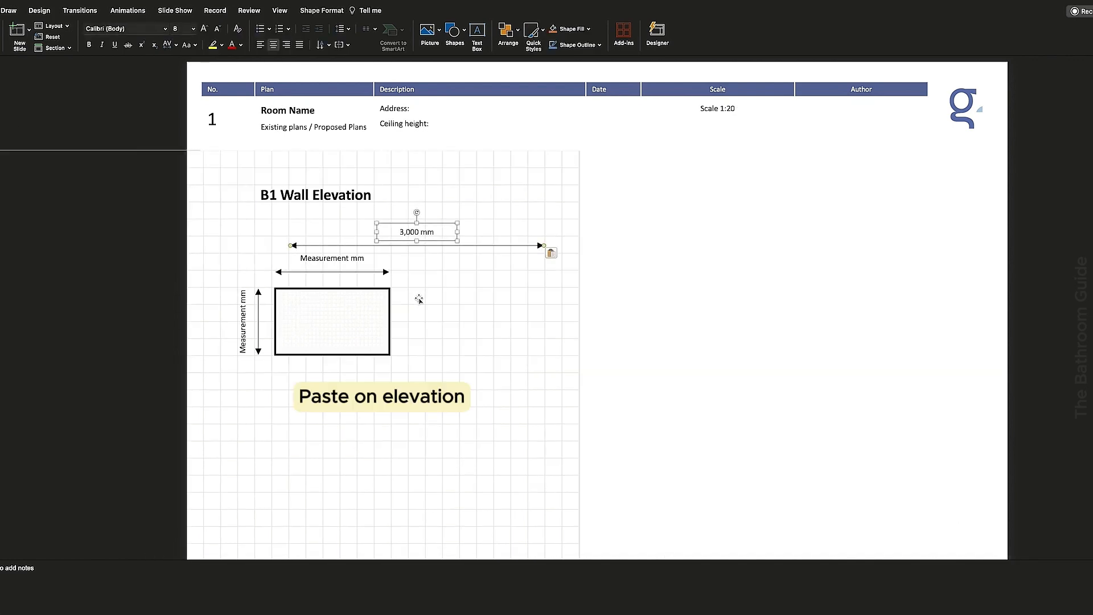
drag(467, 248, 447, 240)
click(350, 257)
key(Delete)
click(350, 272)
key(Delete)
Step: Stretch the B1 wall to match the 3,000 mm arrow, and extend the wall and its vertical arrow down to ceiling height
drag(327, 327, 526, 288)
click(724, 296)
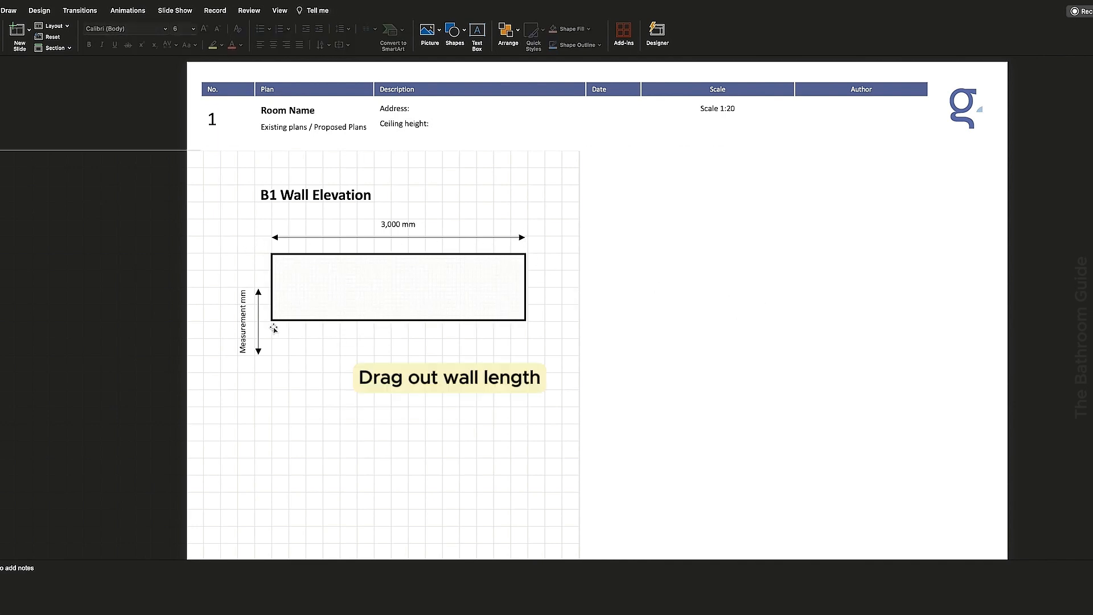
drag(258, 328, 256, 451)
click(243, 331)
click(256, 319)
click(357, 275)
drag(398, 320, 398, 454)
Step: Change the B1 wall's height label to "2,400 mm" and centre it beside the vertical arrow
triple_click(243, 351)
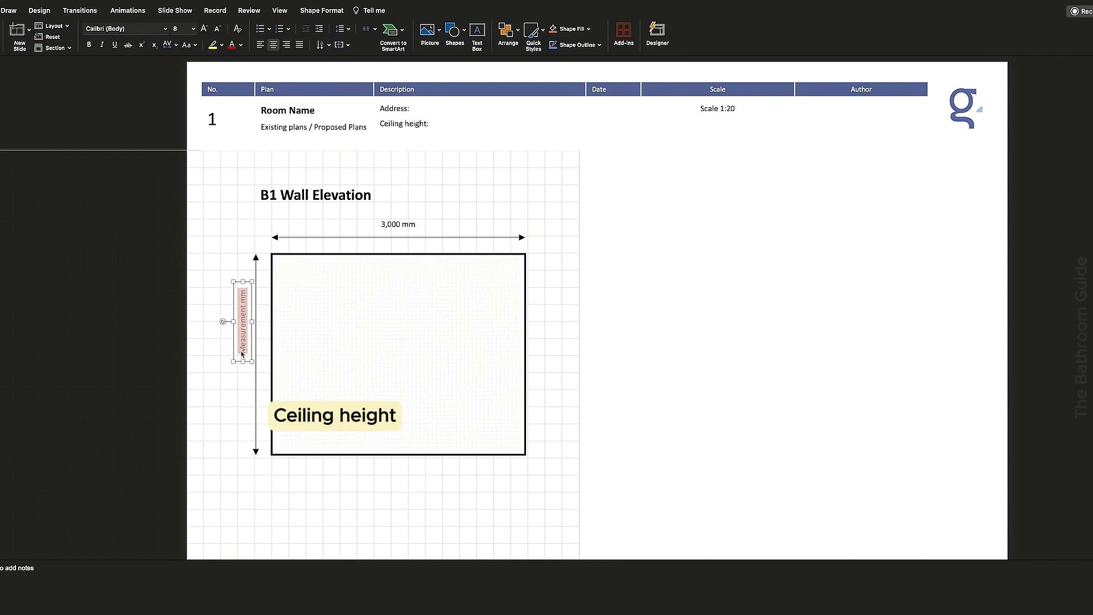
text(2,400 mm)
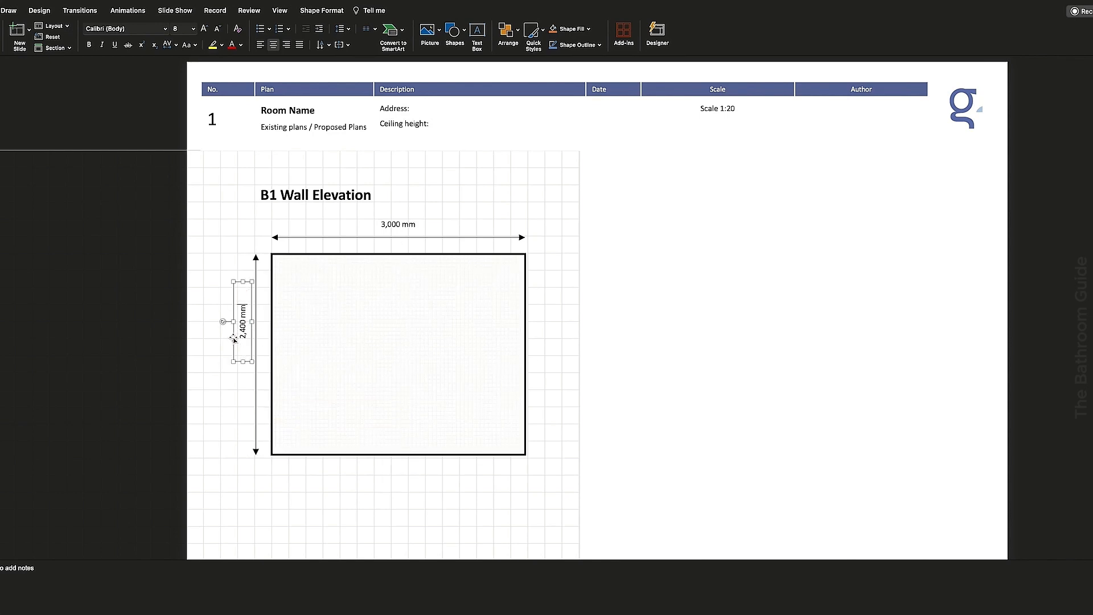
drag(234, 340, 234, 379)
click(671, 356)
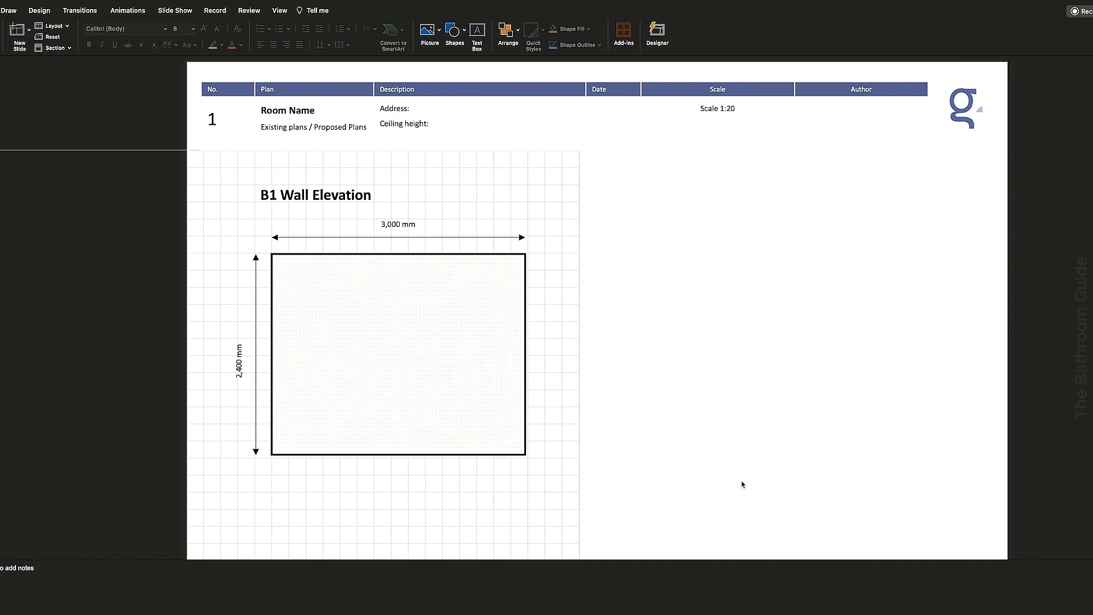
Step: Duplicate the B1 heading, wall and dimensions beside the original, and shift the background grid to sit behind both elevations
drag(676, 513, 732, 477)
drag(937, 538, 201, 165)
key(super+c)
key(super+v)
drag(332, 383, 660, 364)
drag(733, 490, 791, 497)
click(926, 454)
Step: Rename the copied elevation's heading as "B2 Wall Elevation"
click(614, 195)
drag(618, 194, 613, 194)
text(2)
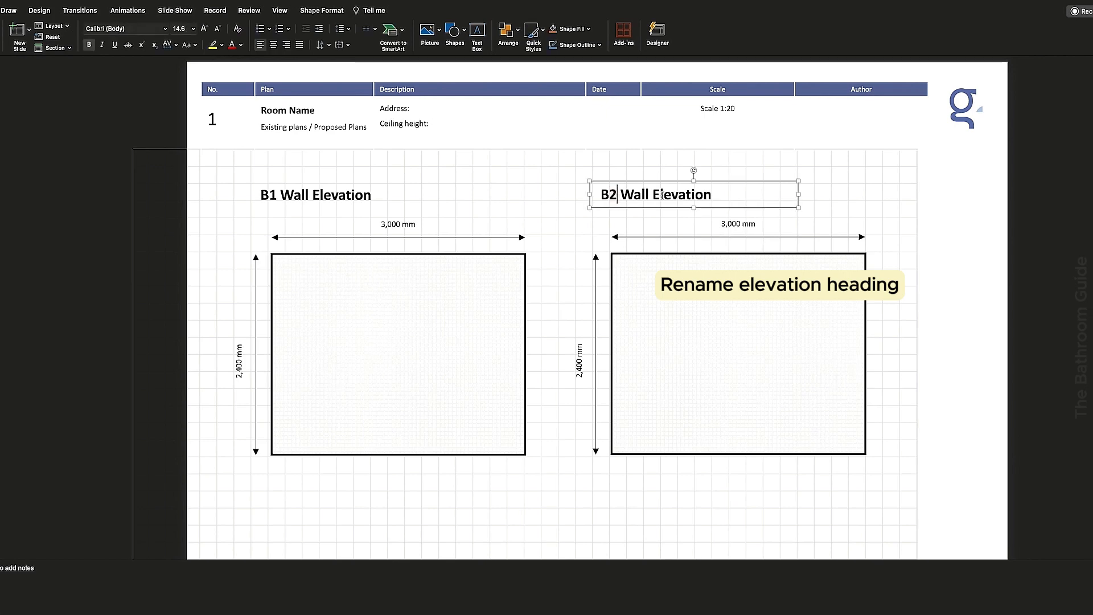
click(940, 391)
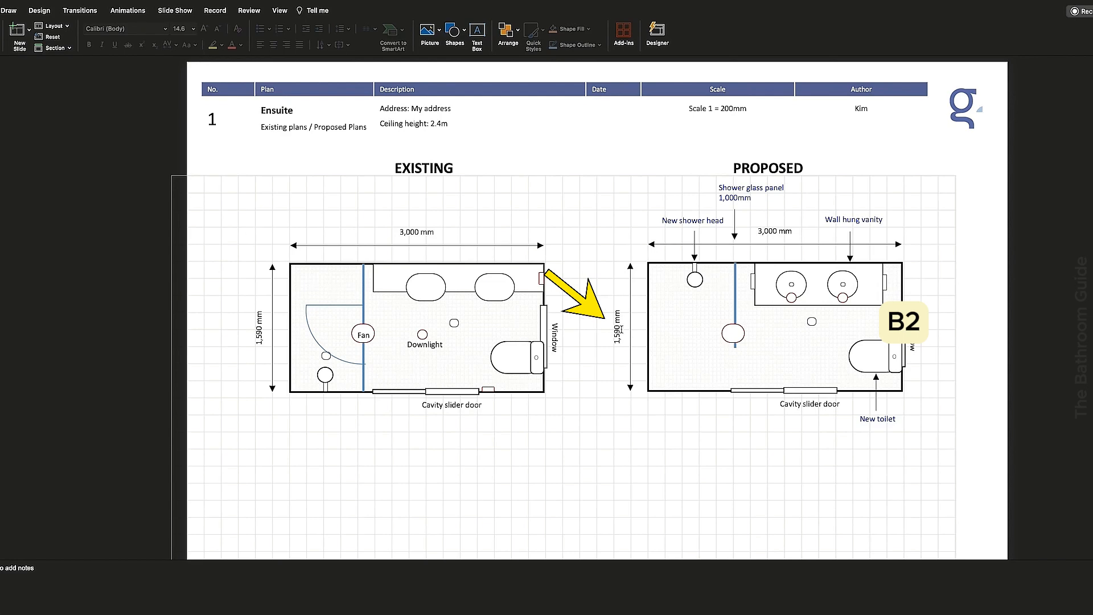
Step: Copy the 1,590 mm dimension and its arrow from the proposed plan onto the B2 wall, and rotate them to horizontal
click(616, 326)
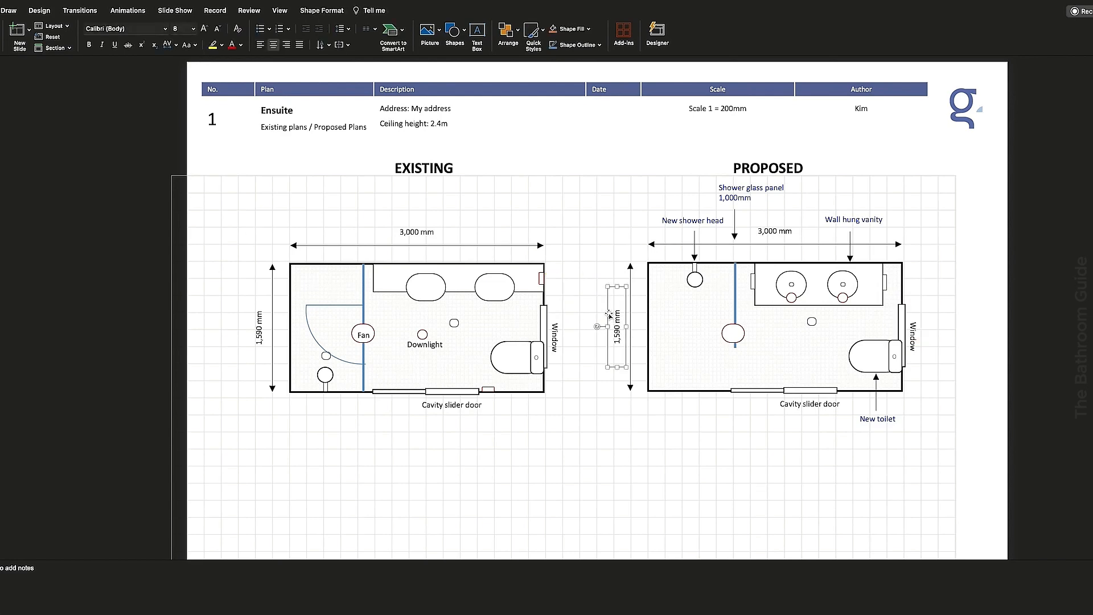
shift+click(629, 318)
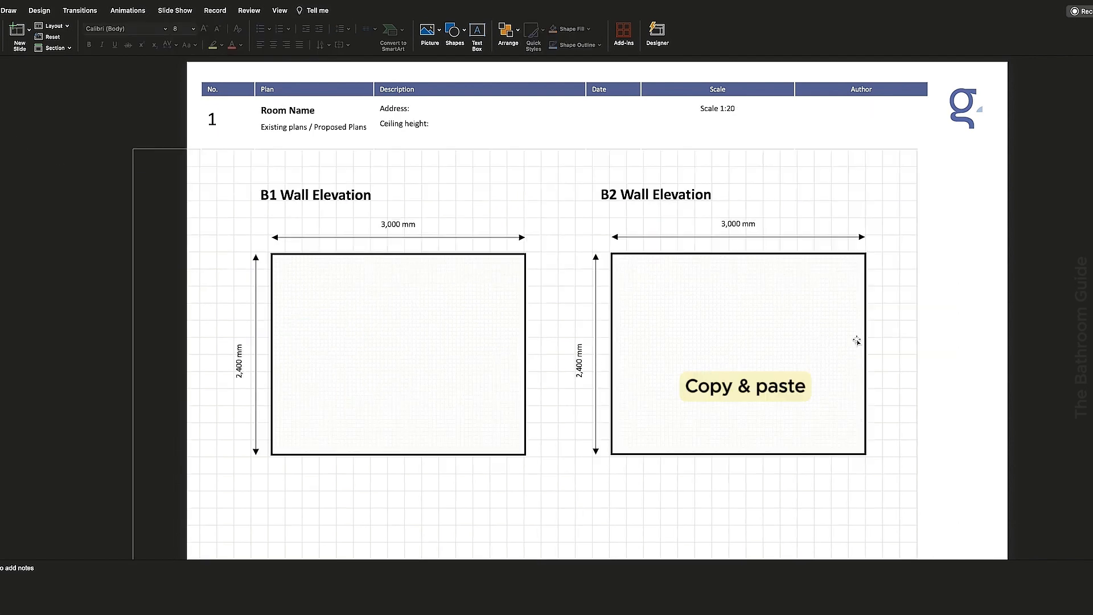
key(ctrl+v)
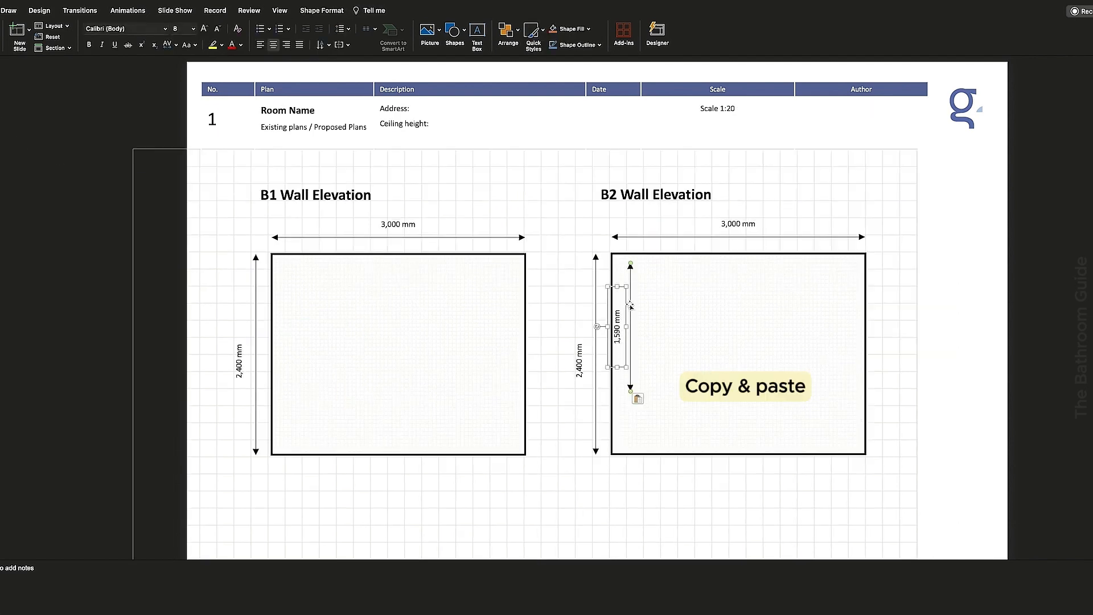
drag(626, 301, 748, 277)
click(955, 325)
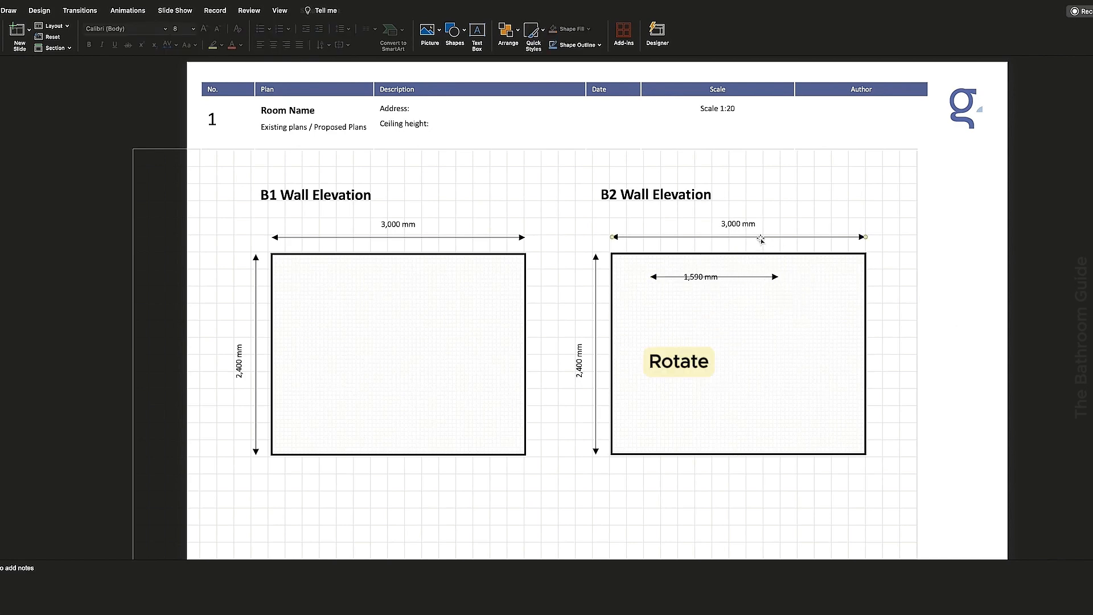
Step: Delete the 3,000 mm dimension over B2 and place the 1,590 mm arrow and label above the wall, starting at its left edge
click(764, 236)
key(Delete)
click(742, 279)
drag(742, 279, 715, 236)
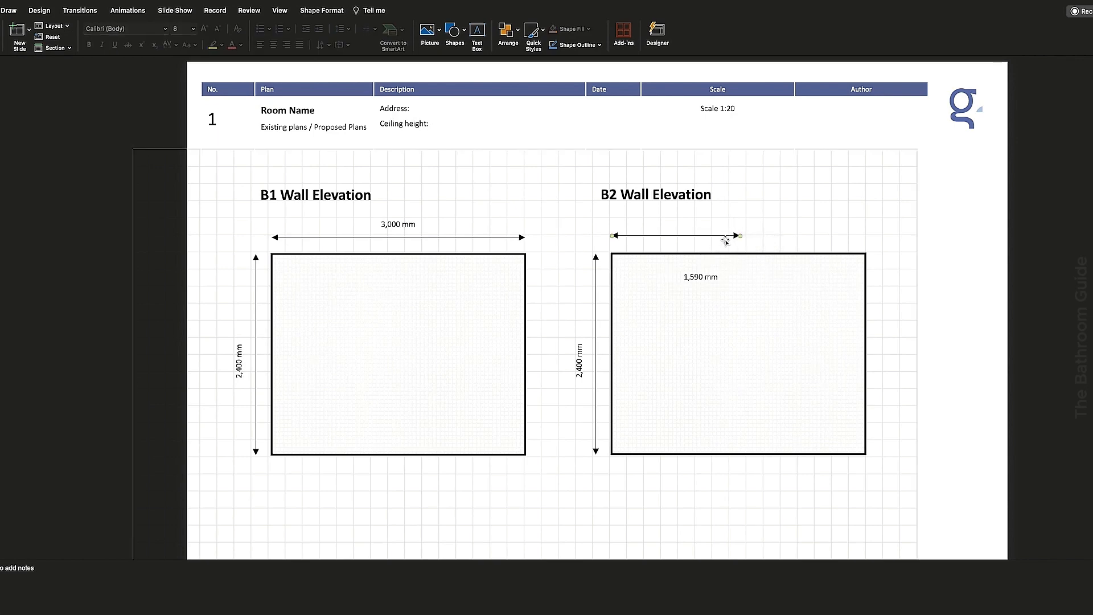
click(707, 277)
shift+click(734, 236)
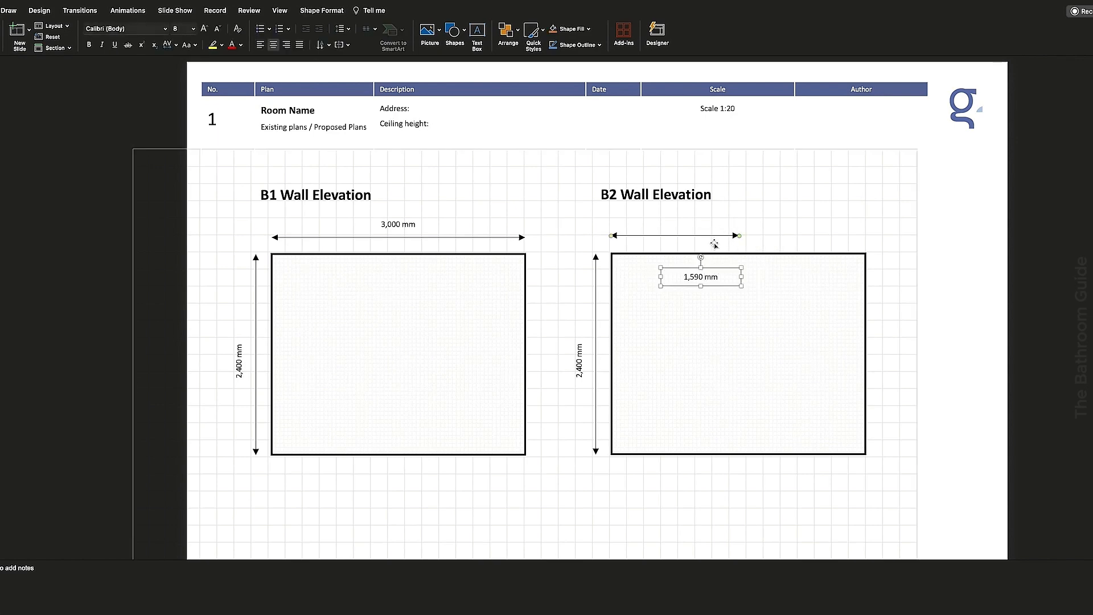
drag(721, 275, 708, 229)
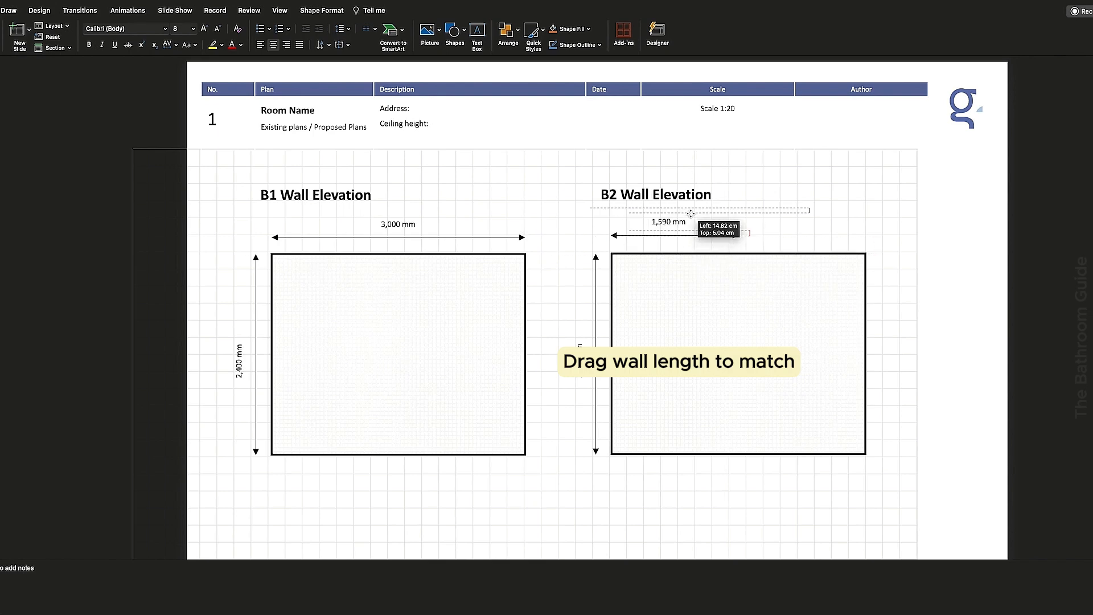
click(987, 374)
Step: Narrow the B2 wall to match the 1,590 mm arrow, and nudge the B1 length arrow up slightly
click(717, 321)
drag(866, 354, 739, 351)
click(947, 392)
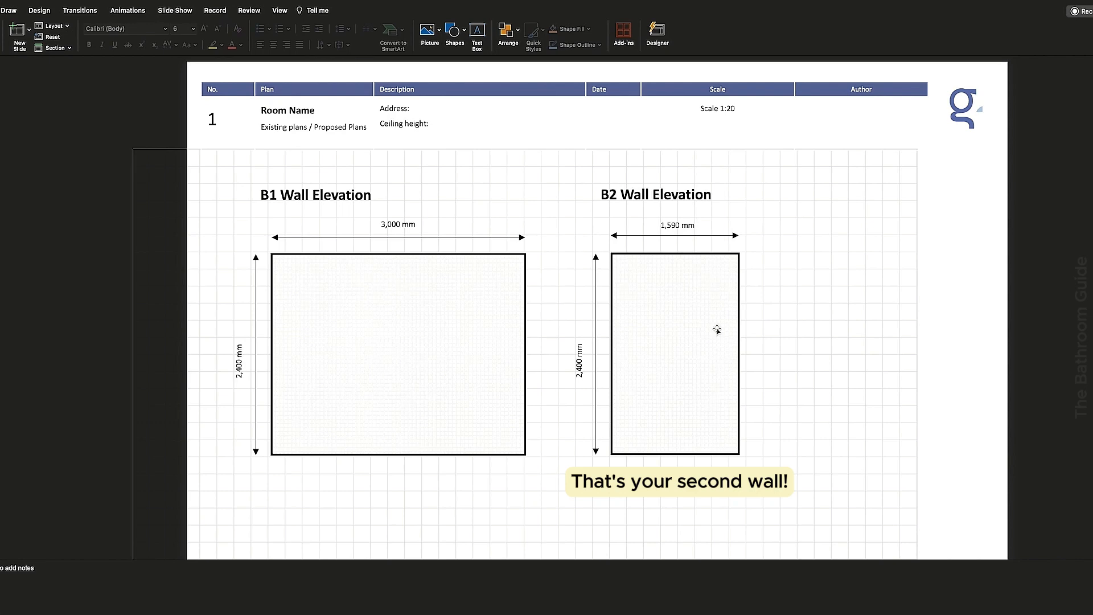
drag(469, 238, 468, 235)
click(974, 384)
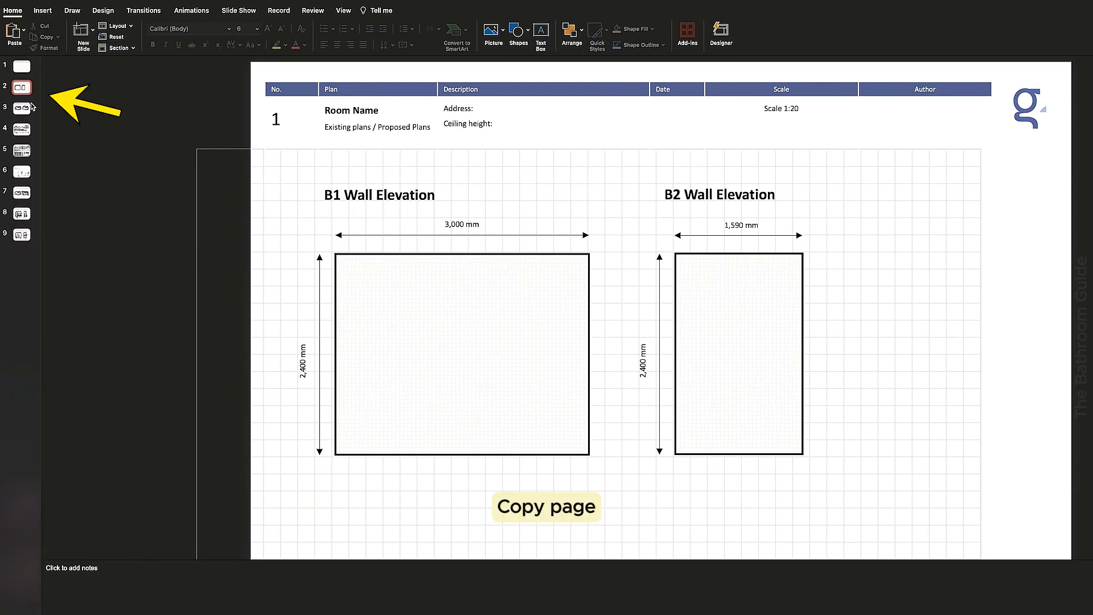
Step: Duplicate the slide containing the B1 and B2 wall elevations
click(27, 92)
key(super+c)
key(super+v)
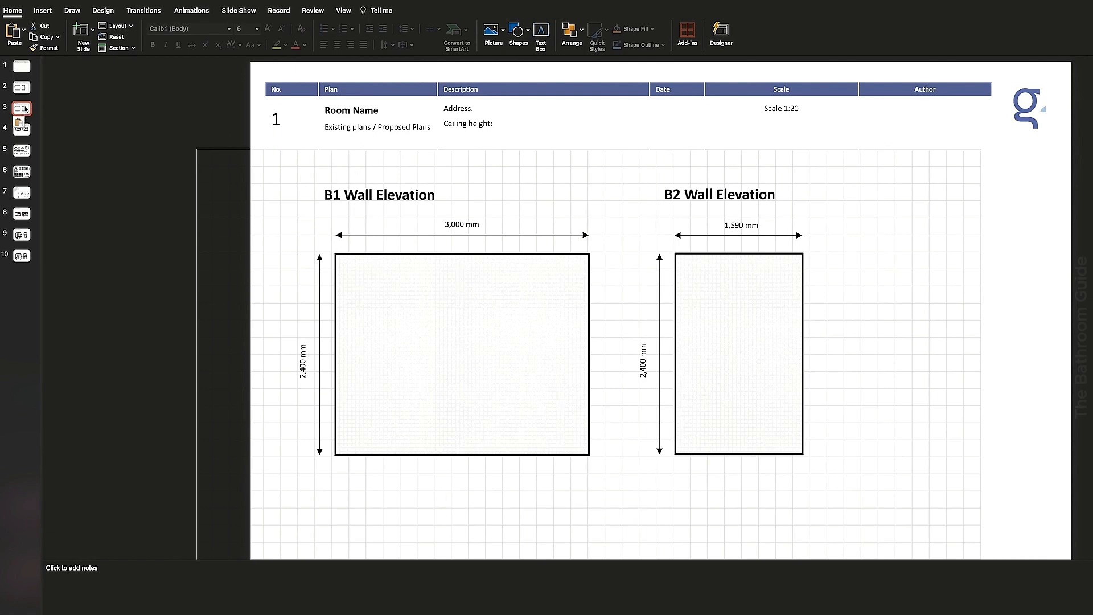
Step: Rename the headings on the duplicated slide as "B3 Wall Elevation" and "B4 Wall Elevation"
click(337, 195)
drag(341, 195, 335, 195)
text(3)
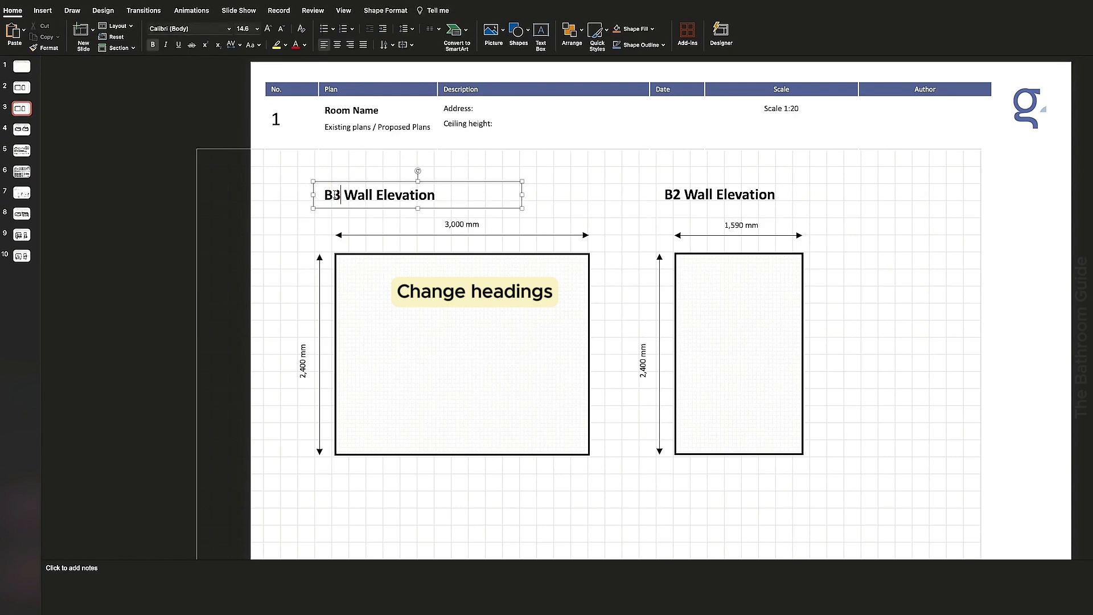
drag(680, 194, 675, 195)
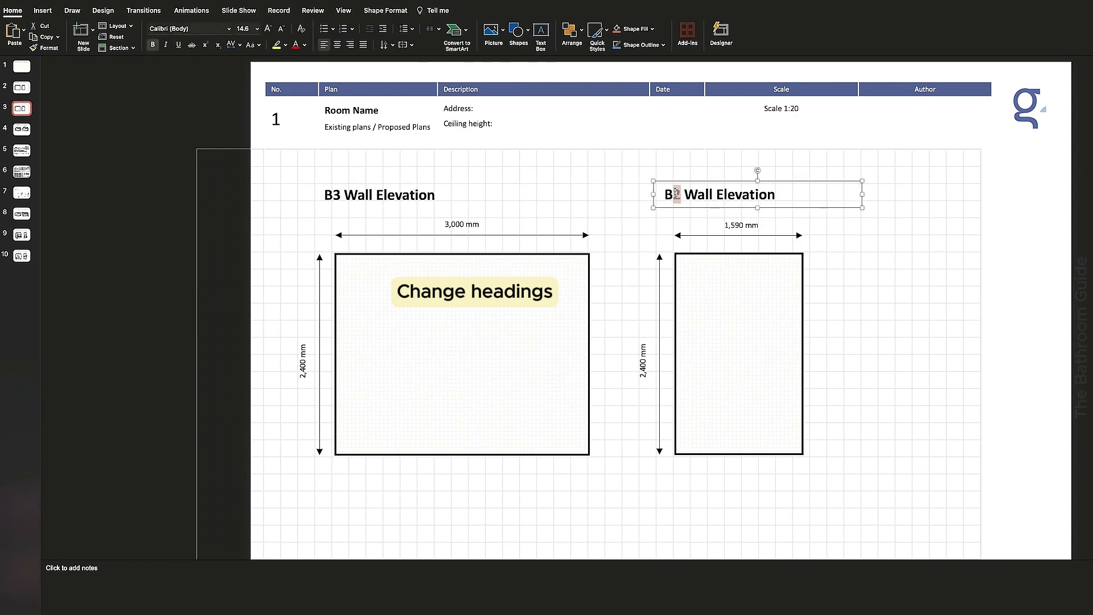
click(364, 196)
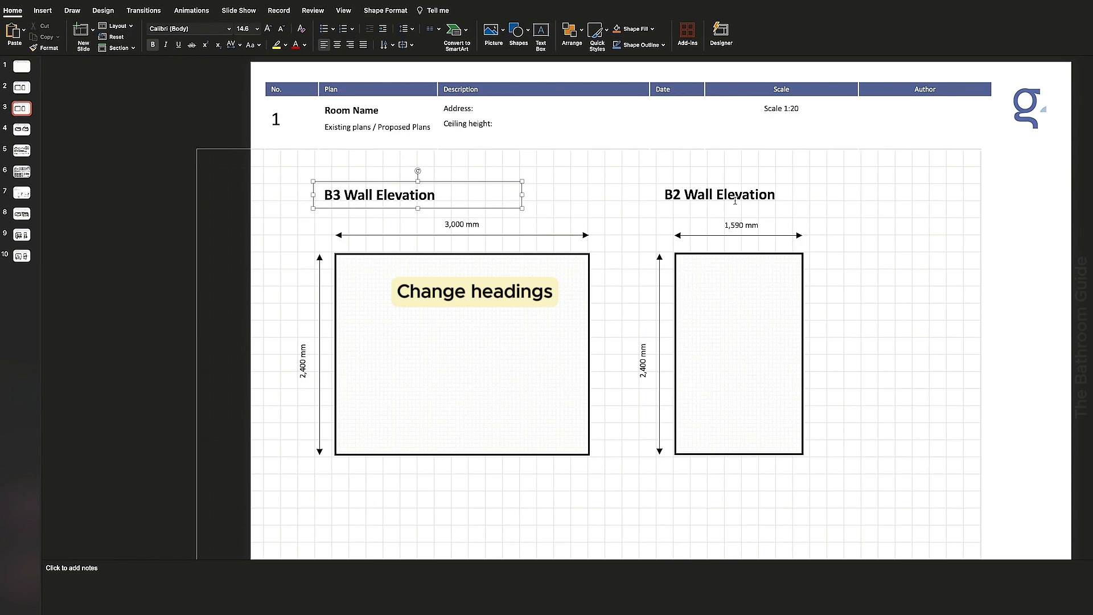
drag(684, 194, 675, 194)
text(4)
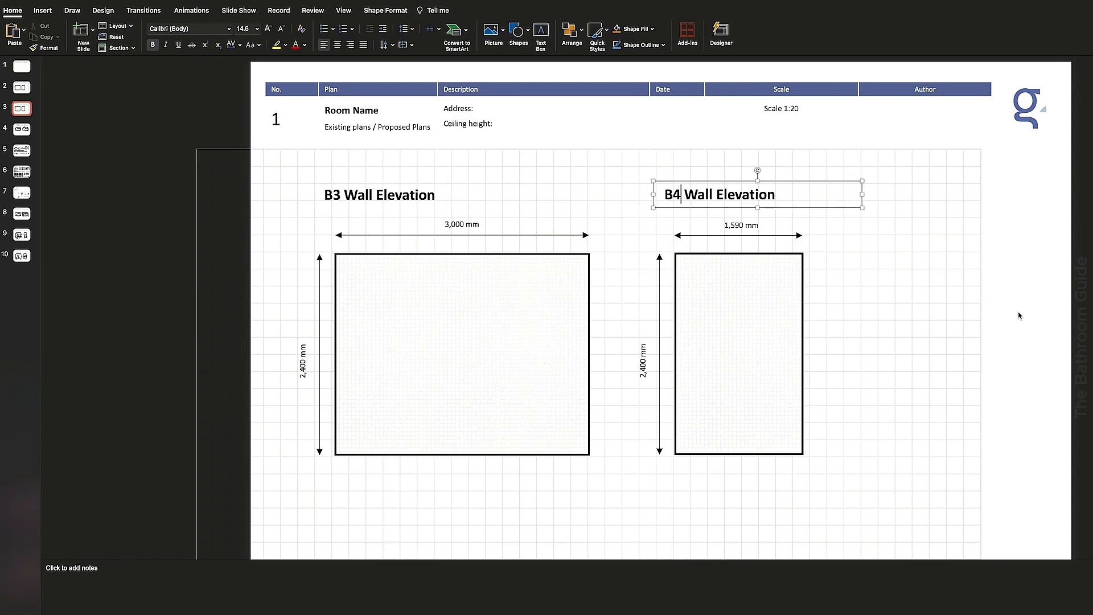
click(1028, 317)
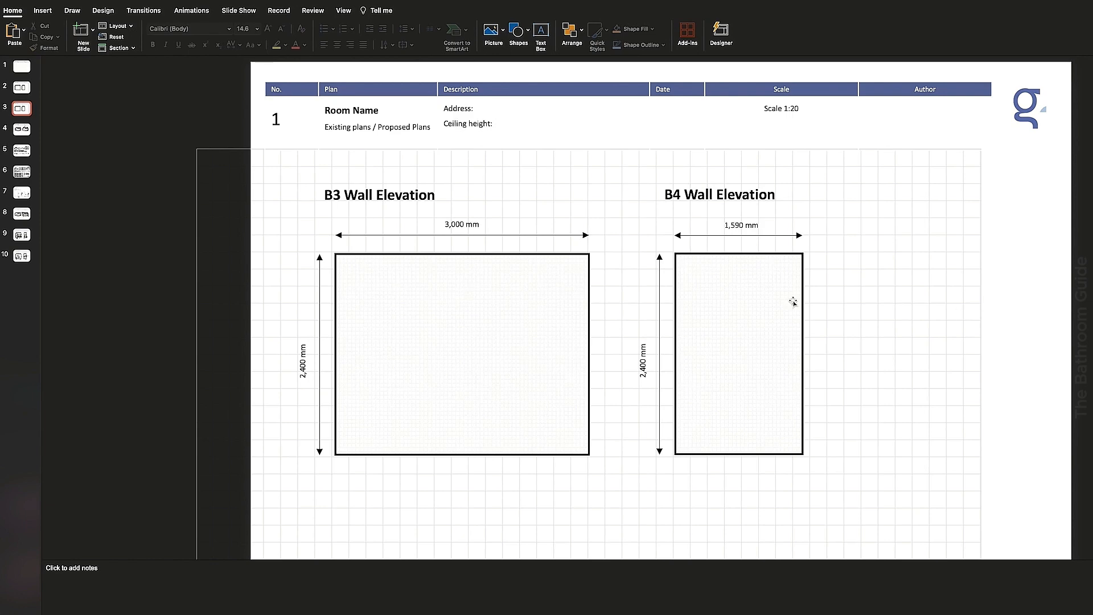
Step: Copy the floor-mounted Vanity 1,500 mm Front from the elevation shapes slide and stand it on the B1 wall's floor line
click(22, 129)
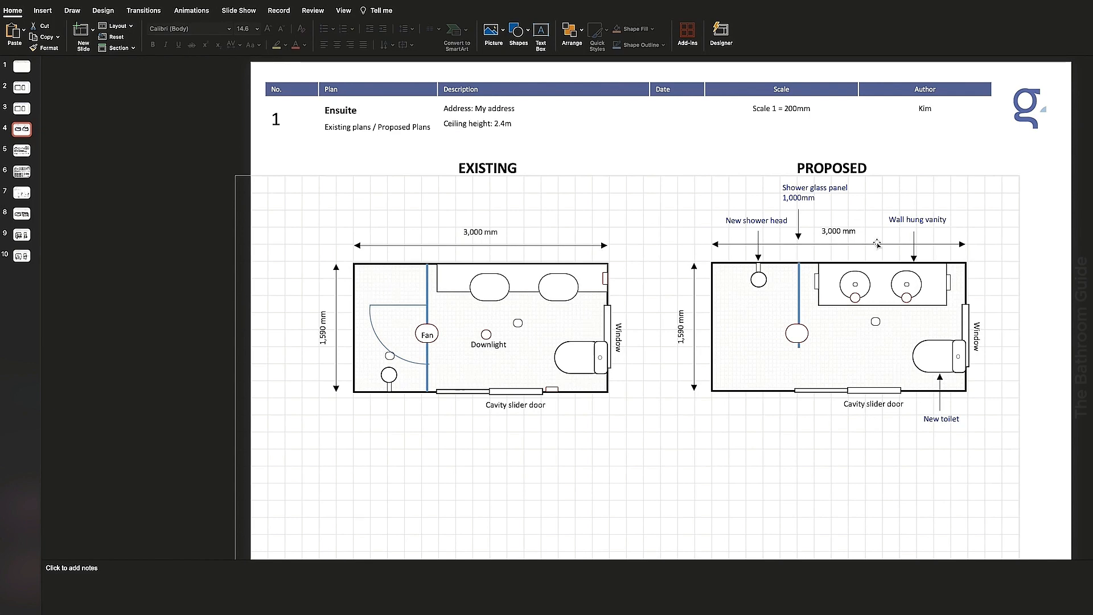
click(21, 89)
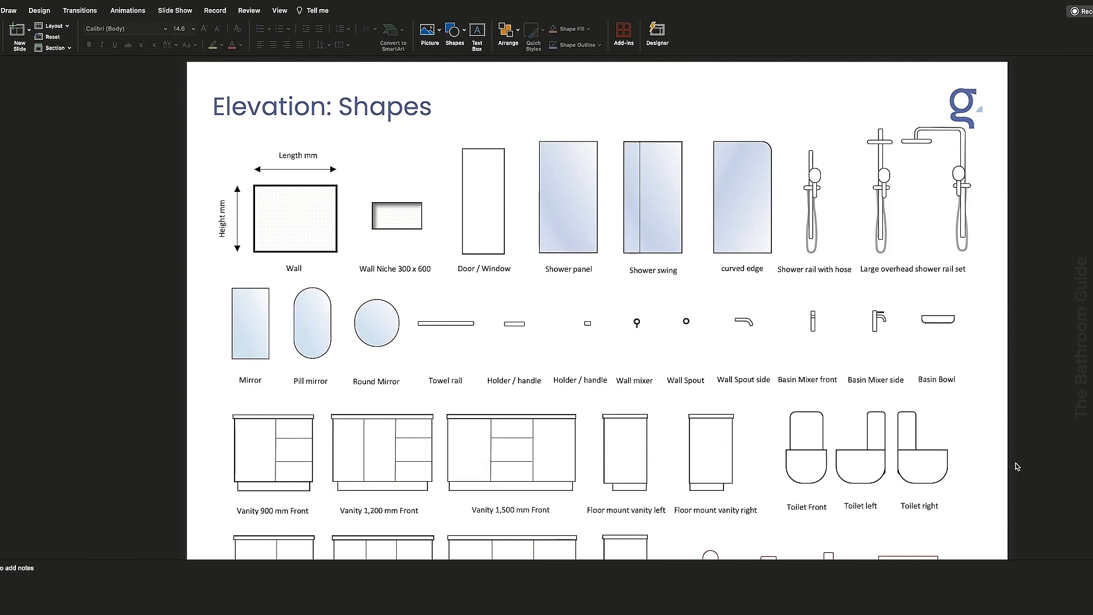
scroll(1011, 466, down, 3)
click(457, 389)
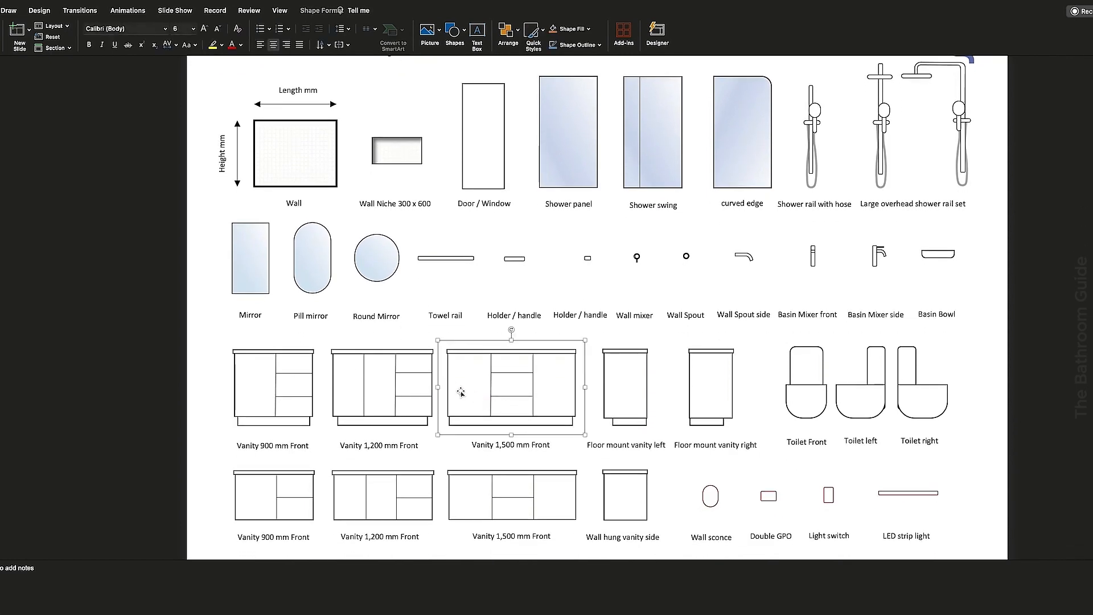
key(ctrl+c)
key(Page_Up)
key(ctrl+v)
drag(504, 347, 351, 327)
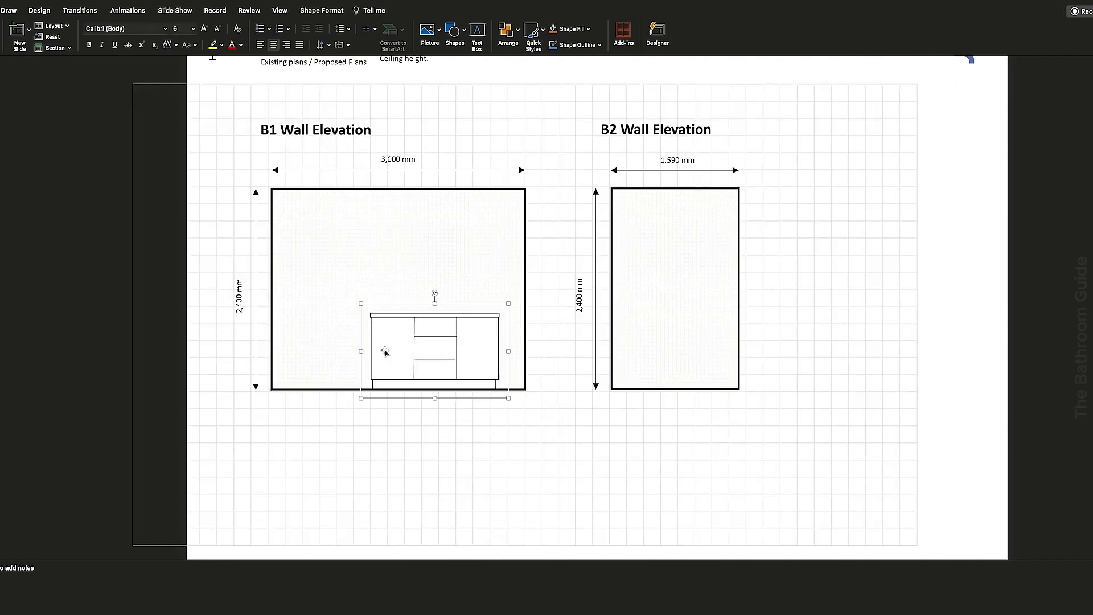
Step: Copy the Pill mirror from the elevation shapes slide and place it above the right part of the B1 vanity
key(Page_Down)
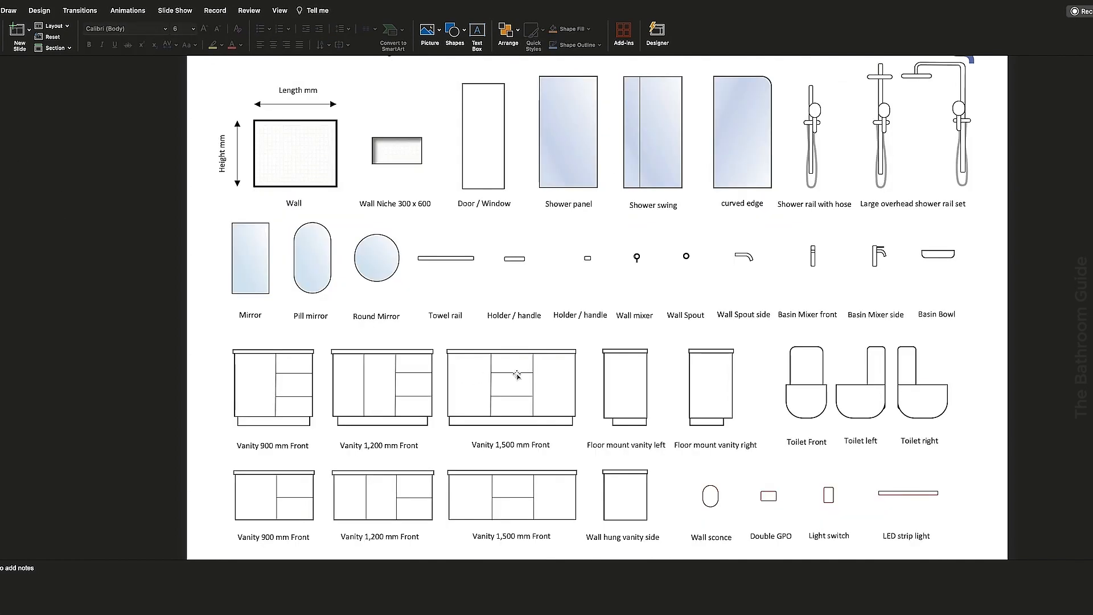
click(304, 273)
key(ctrl+c)
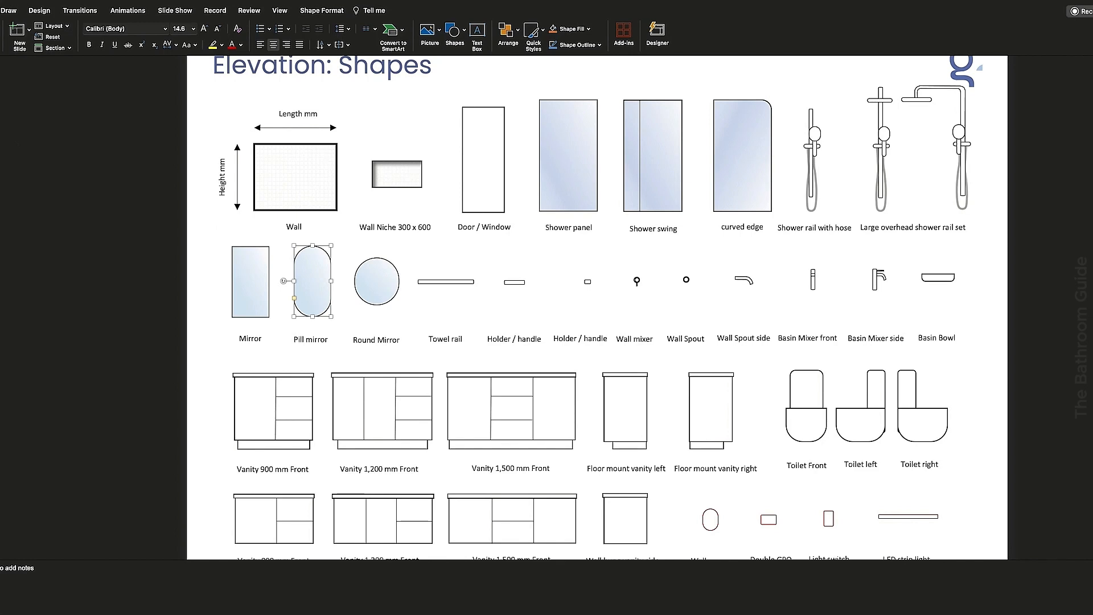
key(Page_Up)
key(ctrl+v)
drag(309, 288, 470, 289)
Step: Copy the Basin Bowl and Basin Mixer front from the elevation shapes slide and paste them on the B1 elevation slide
key(Page_Down)
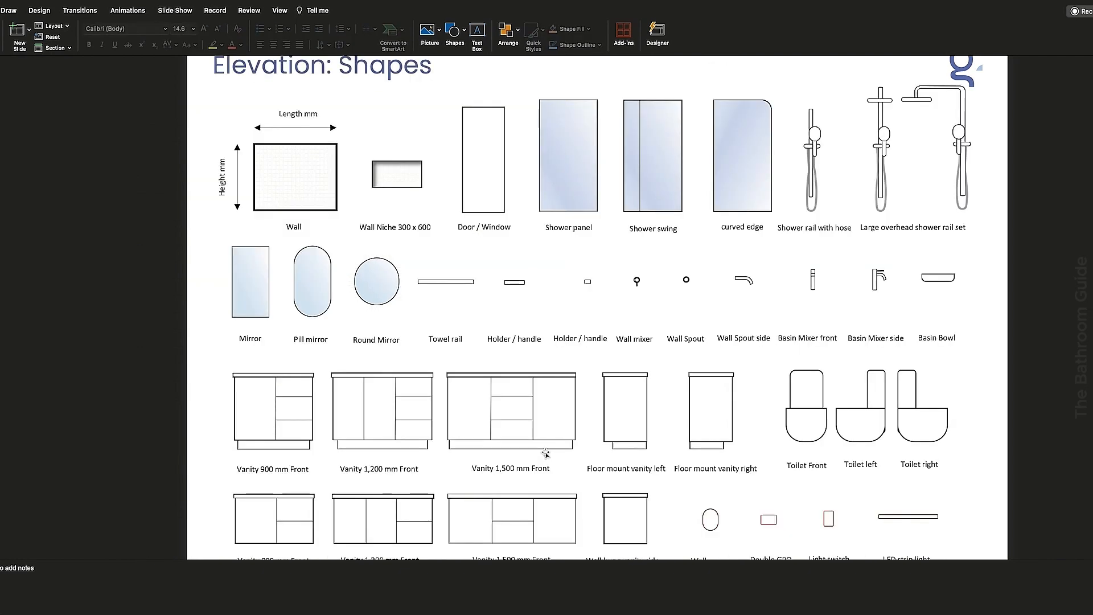
click(931, 279)
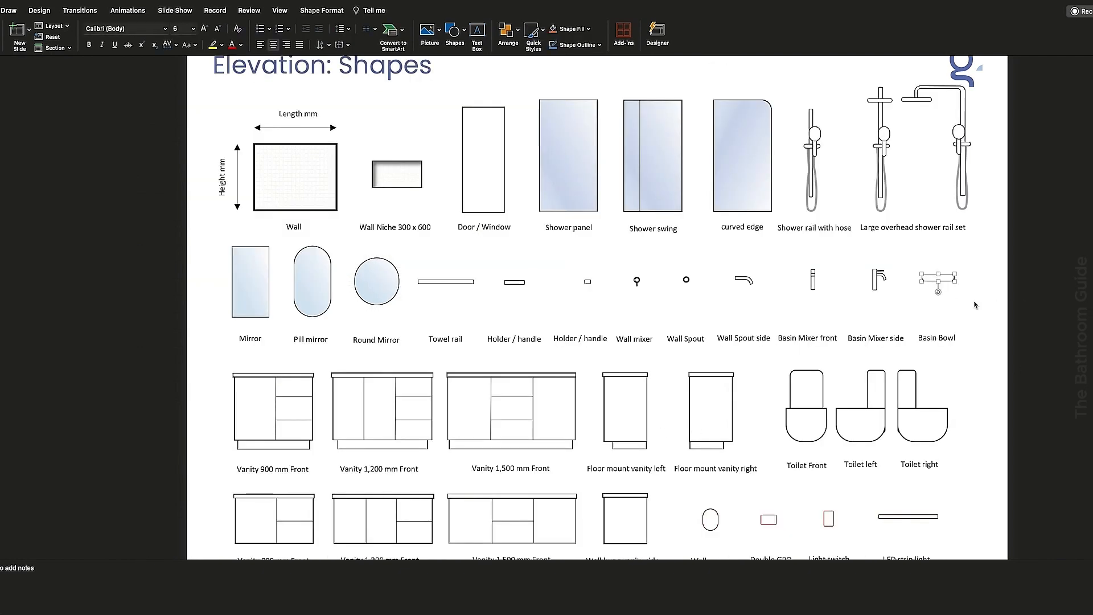
shift+click(813, 279)
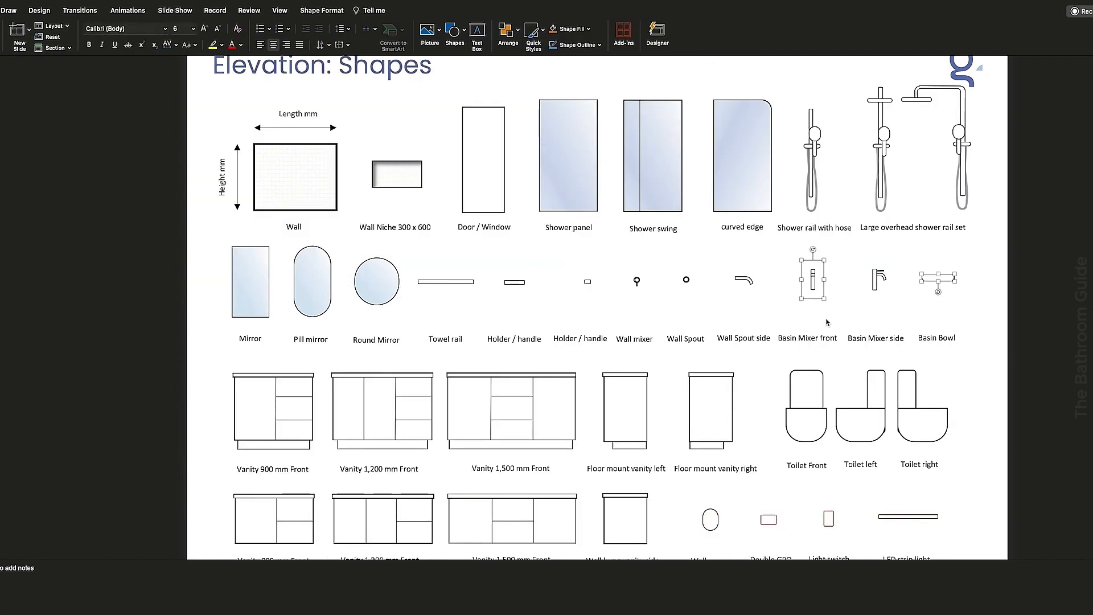
key(ctrl+c)
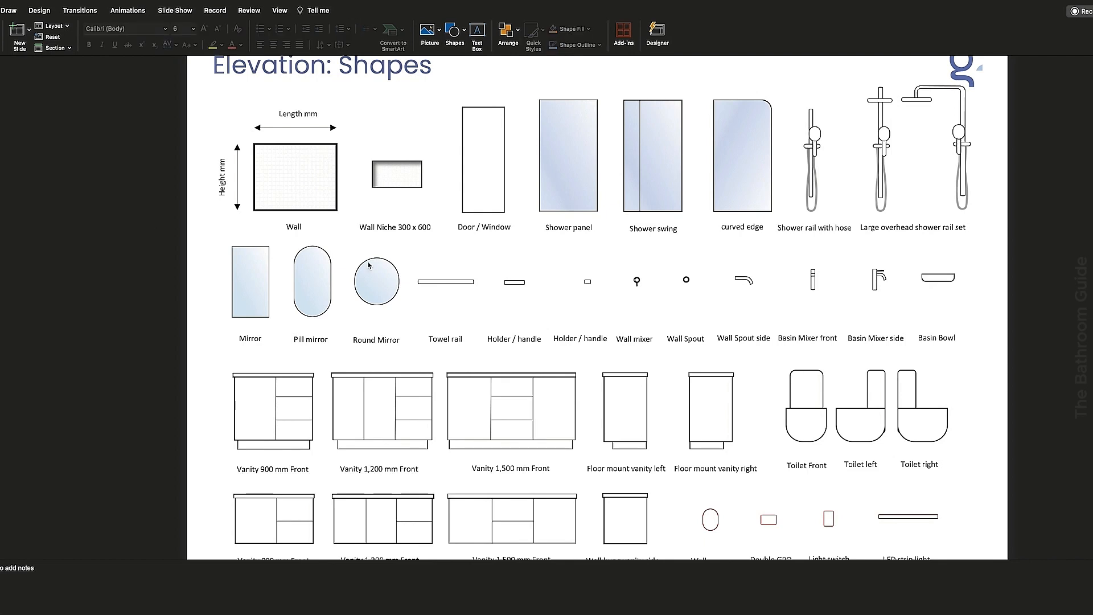
key(Page_Up)
key(ctrl+v)
Step: Place the basin bowl on the right end of the vanity top and put a duplicate on the left end
click(938, 277)
drag(938, 277, 485, 334)
key(ctrl+c)
key(ctrl+v)
click(403, 332)
Step: Align the pill mirrors above the two basins and move the basin mixer to the left basin
click(401, 292)
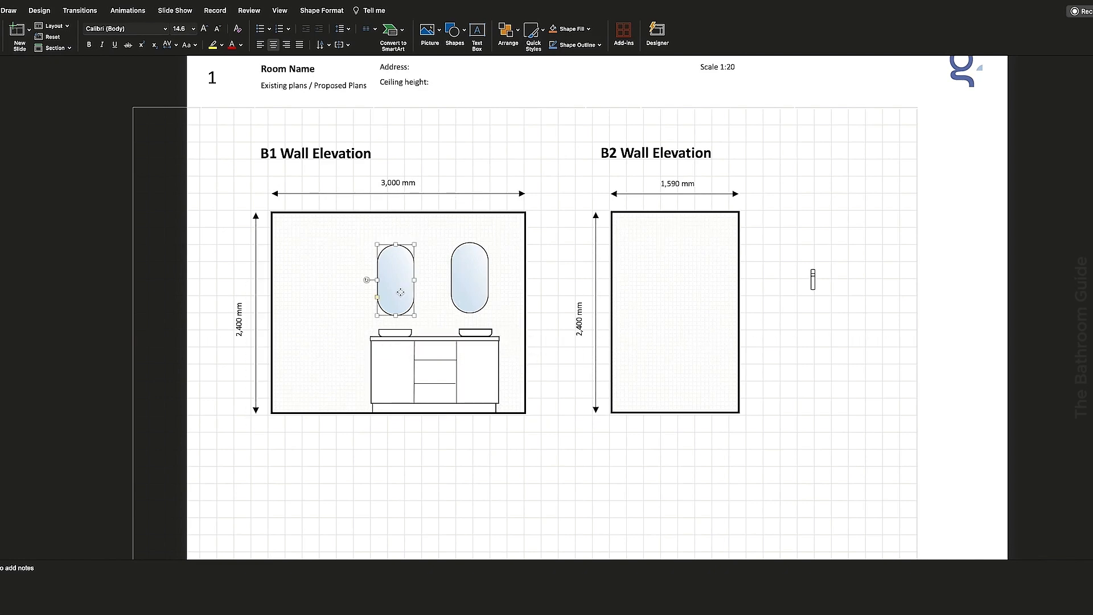
drag(472, 290, 480, 291)
click(814, 280)
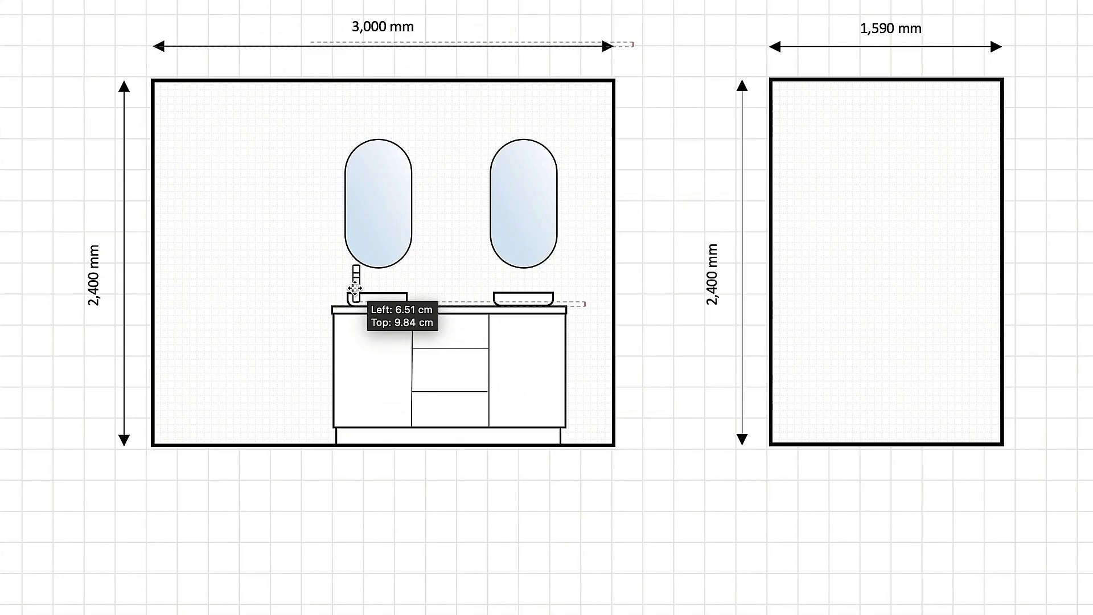